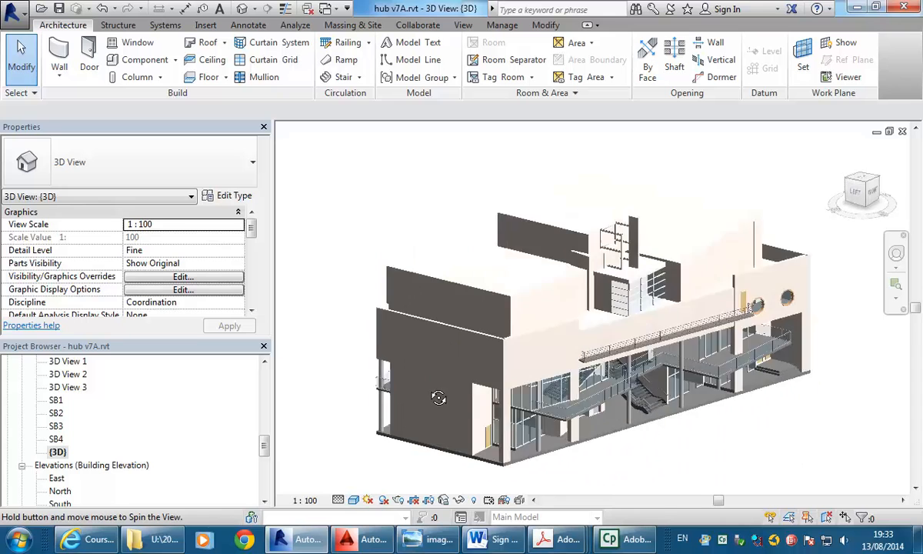
Delete the curved Level 1 counter casework behind the upper curtain wall in the 3D view
scroll(644, 445, up, 1)
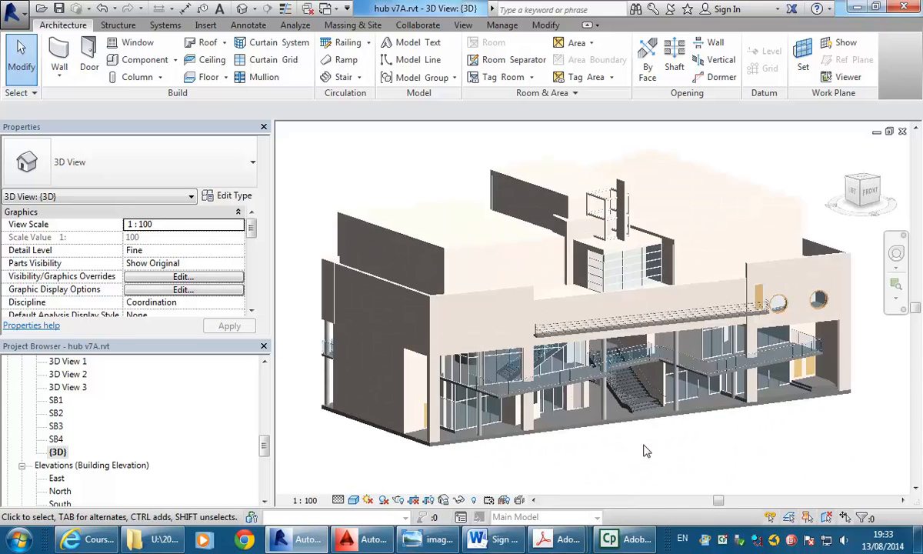
middle_drag(793, 180, 781, 192)
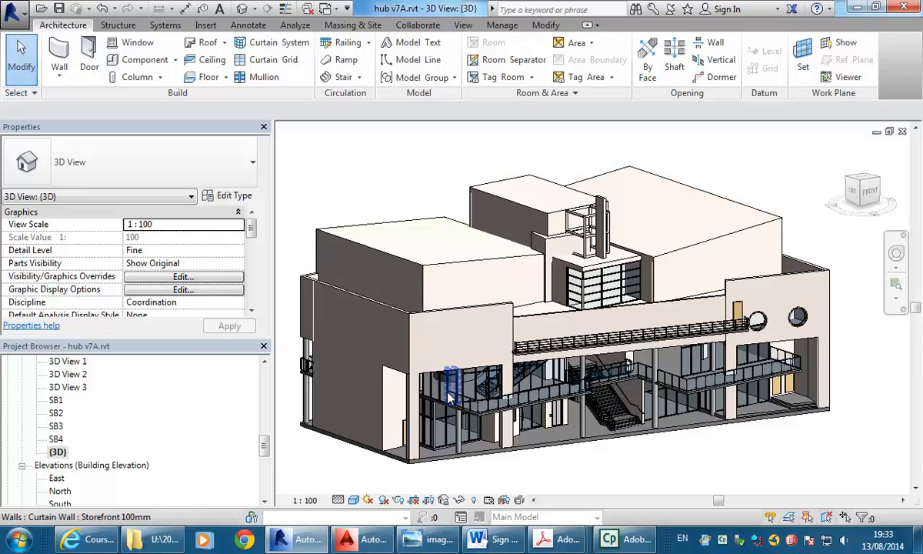
scroll(416, 371, up, 4)
scroll(413, 375, up, 3)
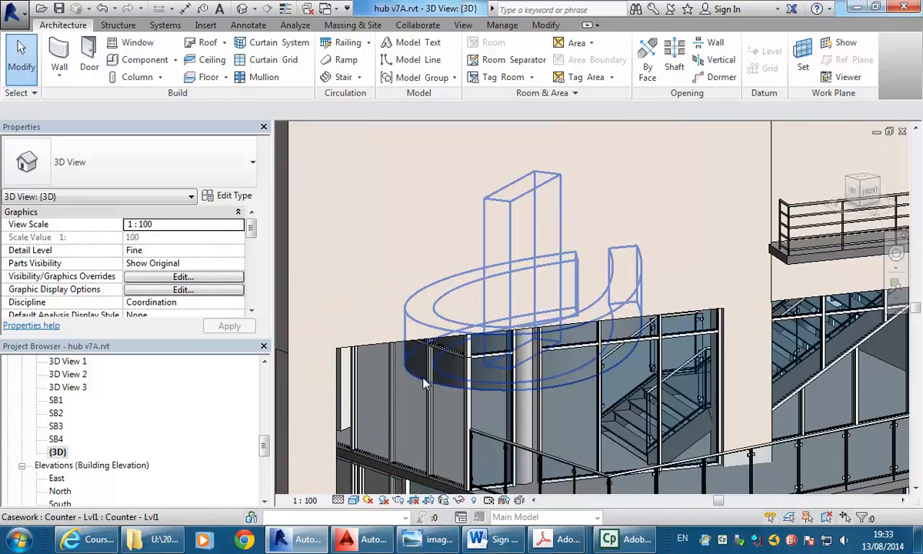
click(416, 385)
scroll(495, 261, down, 2)
middle_drag(495, 262, 455, 329)
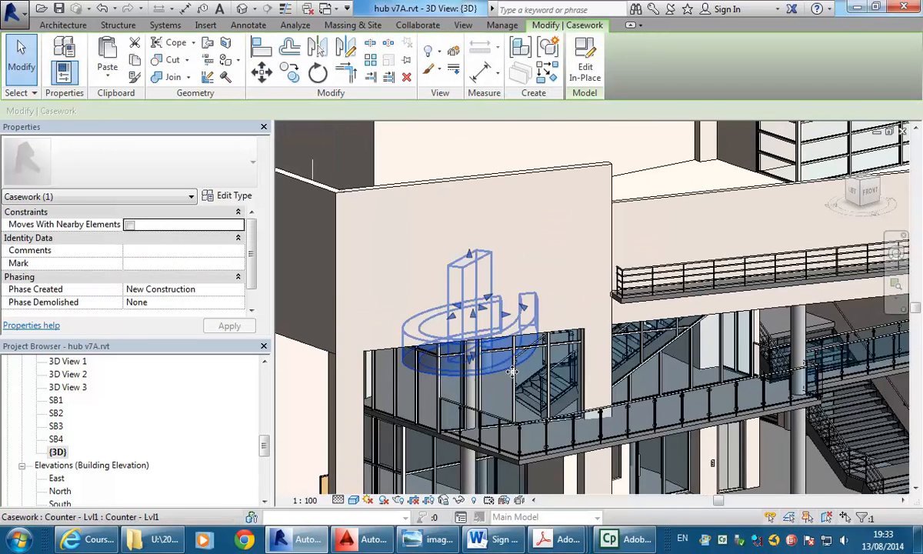
key(Delete)
scroll(616, 340, down, 2)
middle_drag(616, 340, 375, 181)
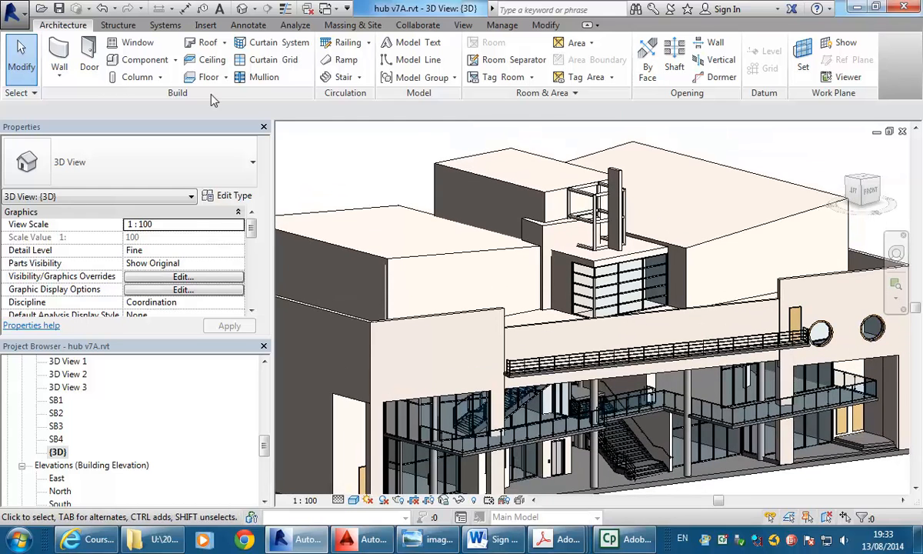
click(175, 60)
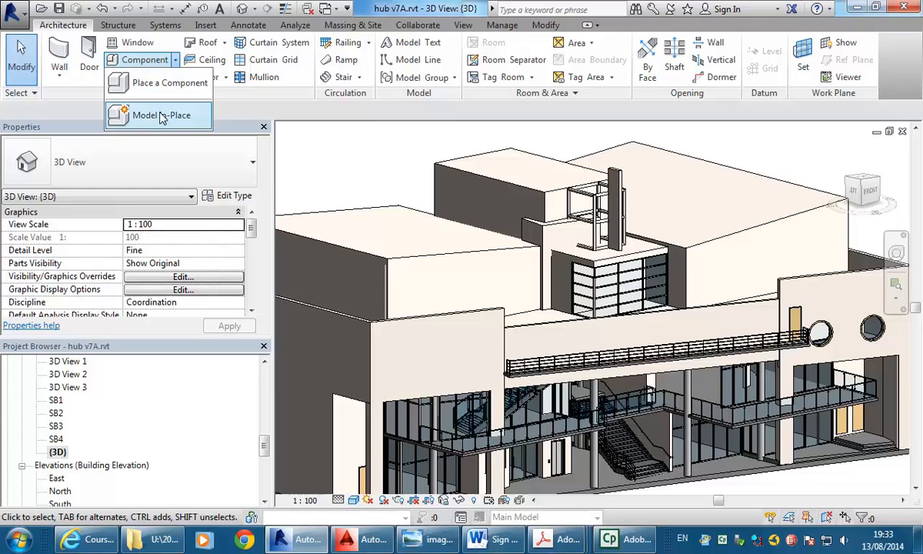
click(267, 109)
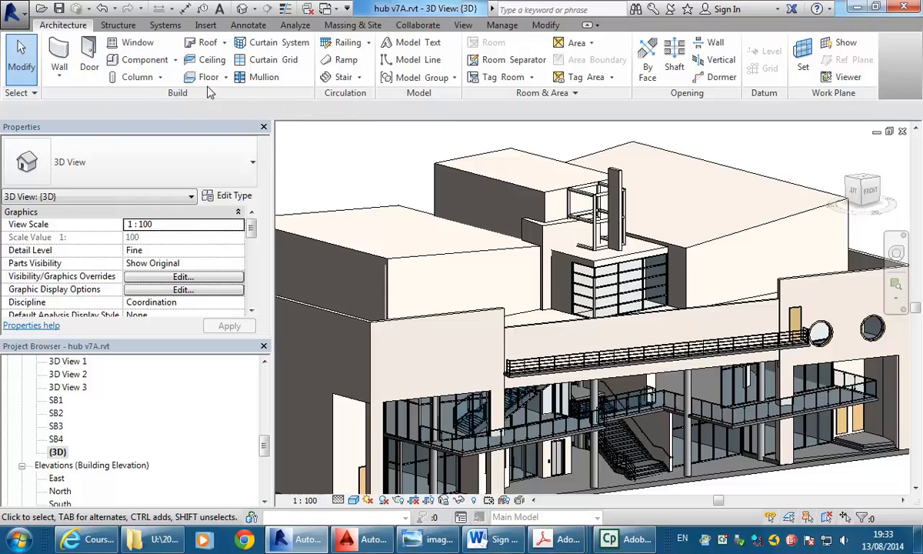
click(176, 61)
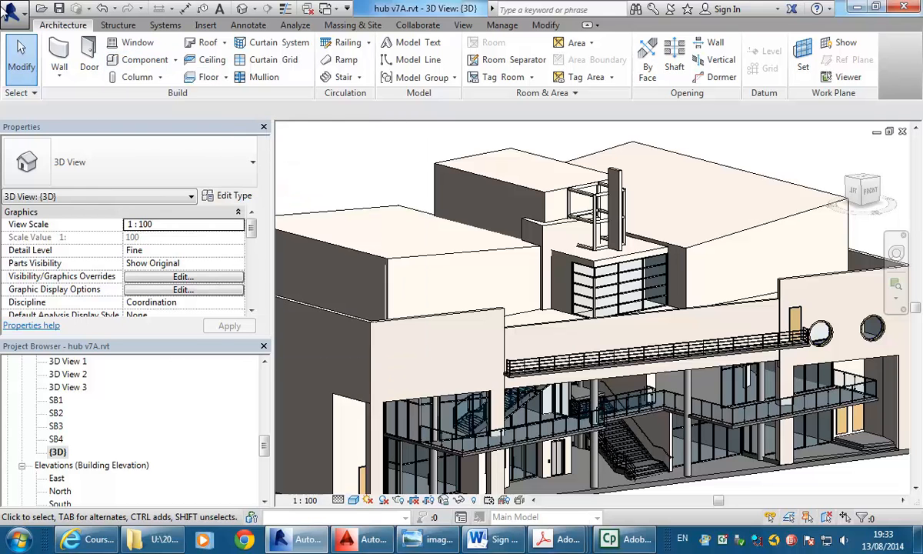
click(16, 10)
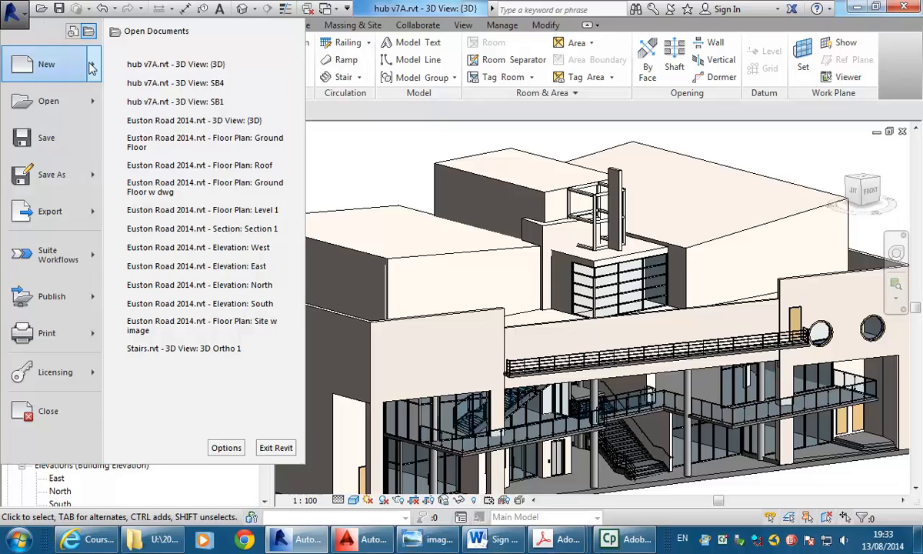
mouse_move(98, 70)
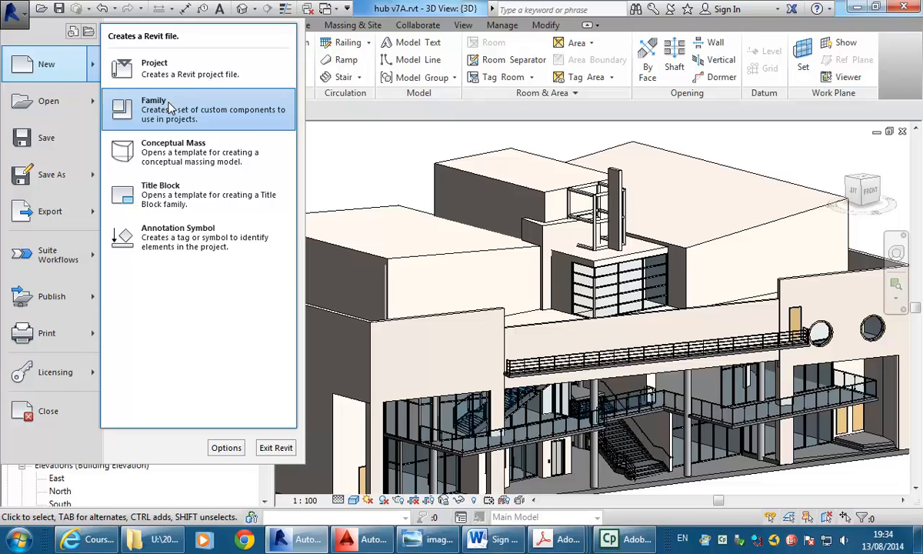
click(350, 121)
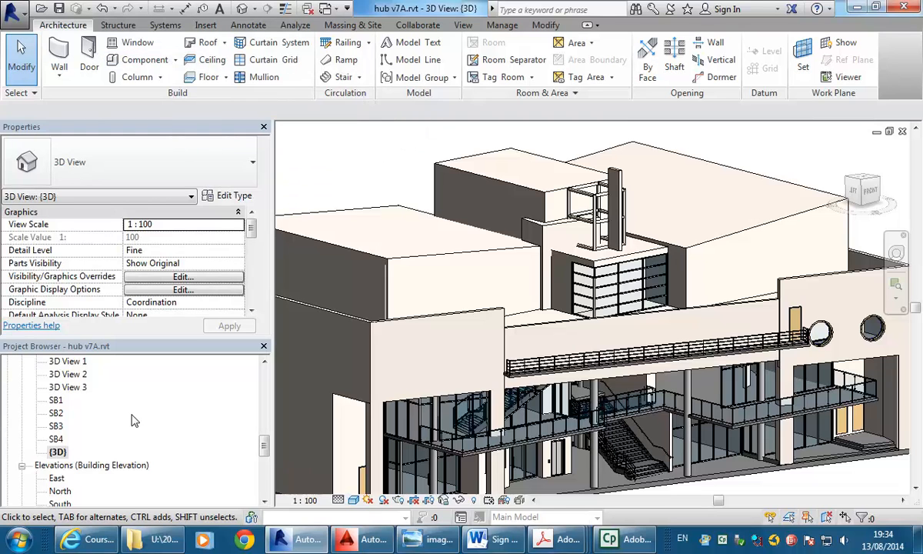
Open the Level 1 w dwg floor plan at the curved counter outline of the imported drawing
drag(264, 440, 264, 386)
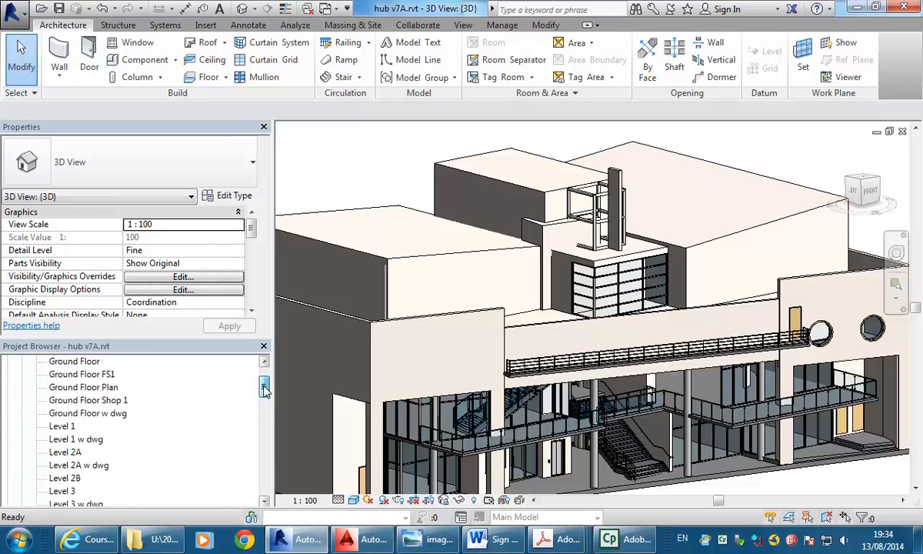
double_click(74, 440)
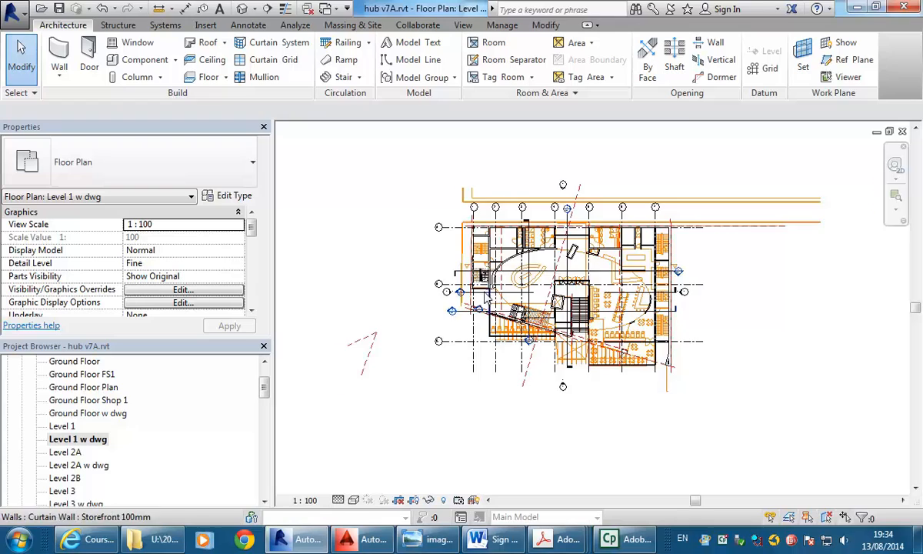
scroll(487, 296, up, 6)
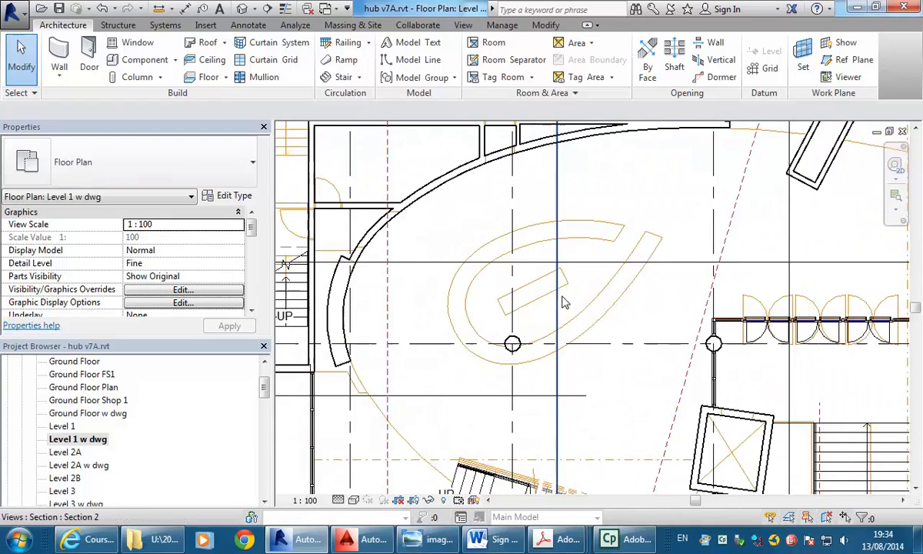
scroll(577, 293, up, 3)
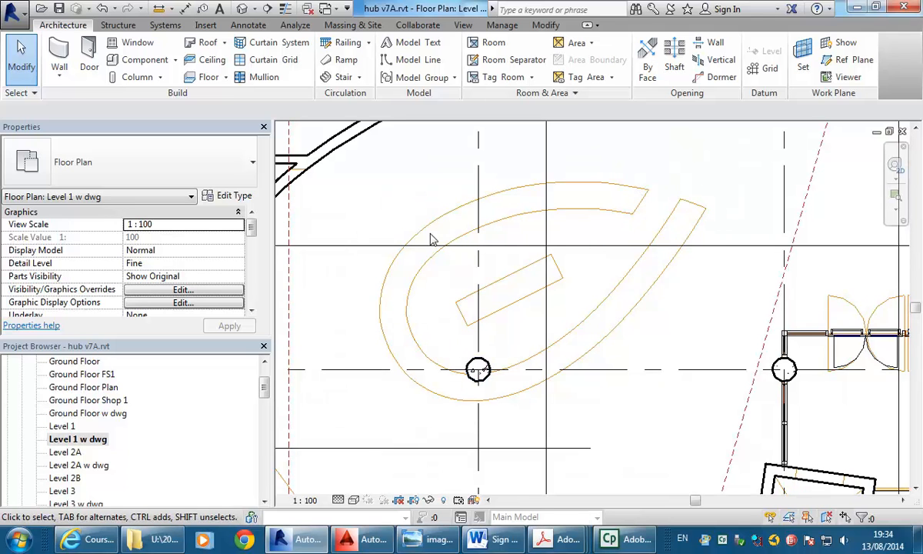
scroll(421, 199, down, 2)
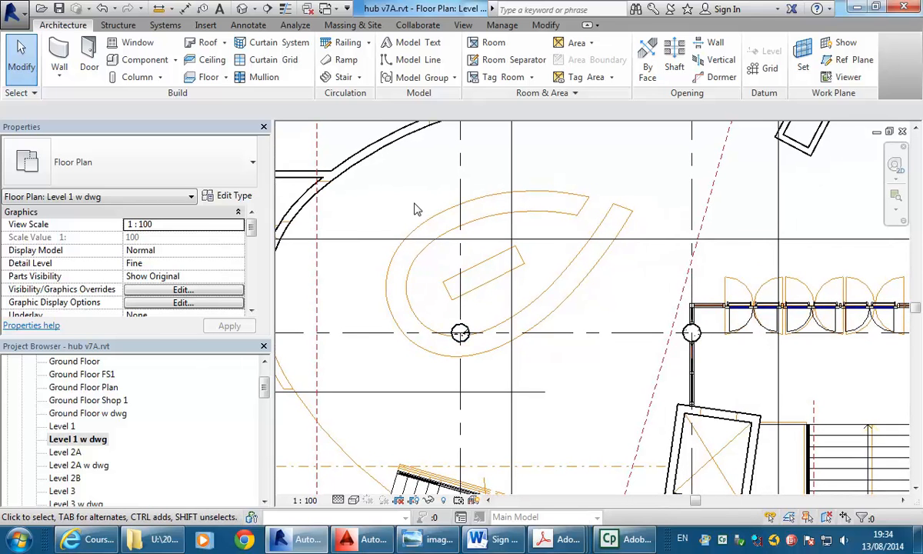
Examine the repeated tables, chairs and stools drawn beyond the stairs on the Level 1 plan
click(175, 62)
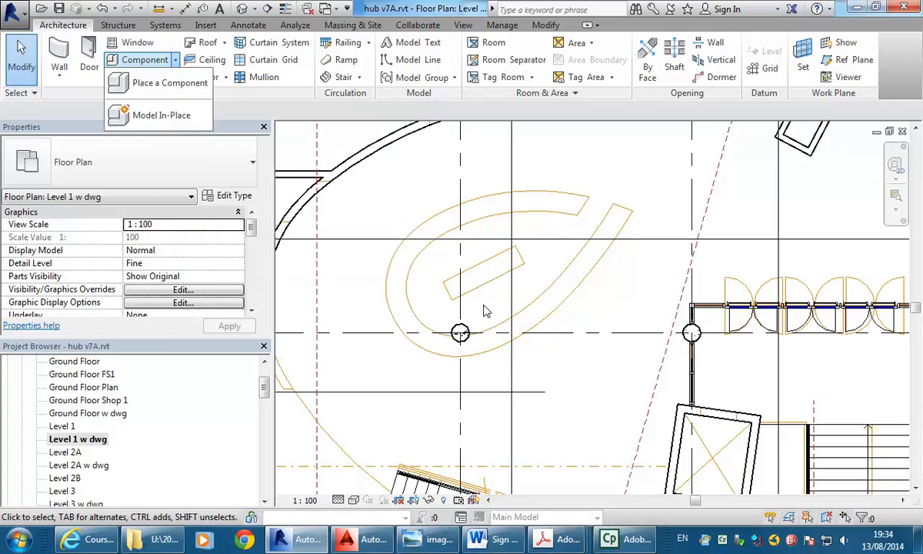
click(589, 165)
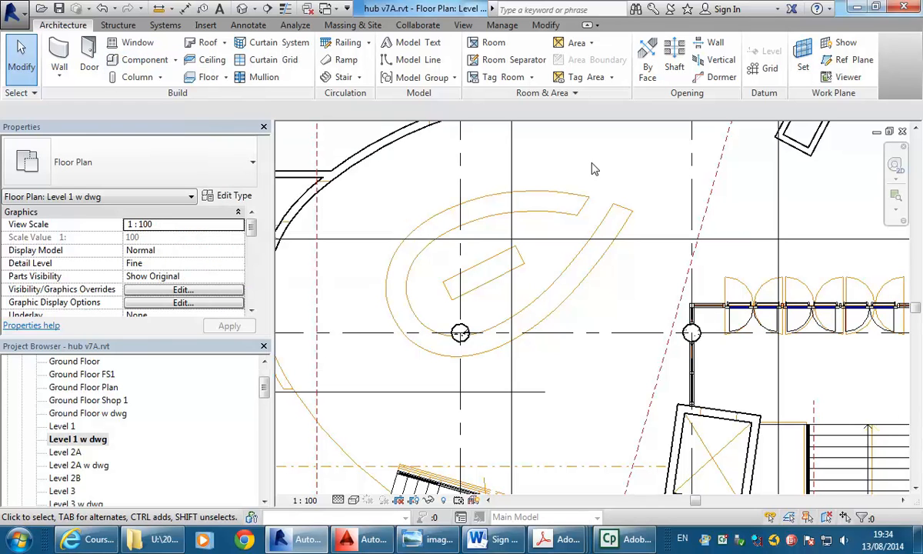
middle_drag(640, 276, 425, 264)
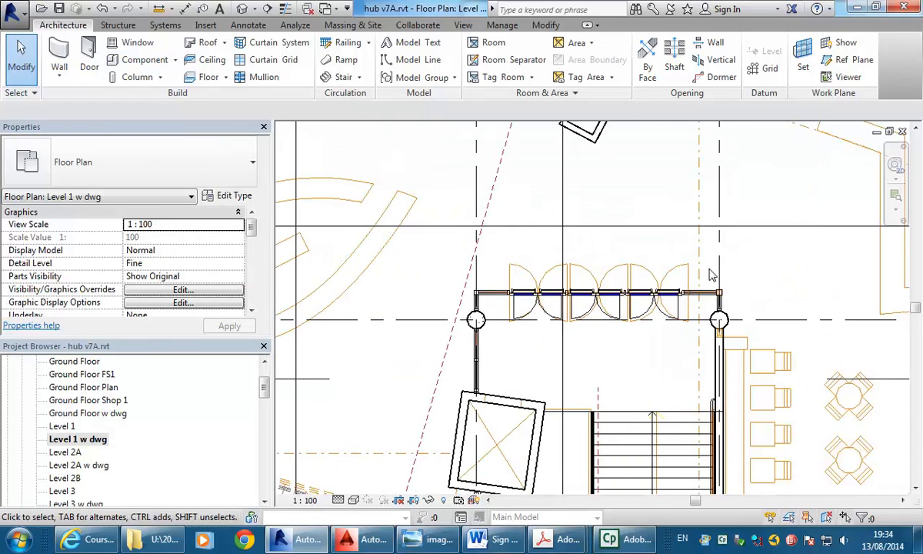
middle_drag(718, 279, 516, 204)
middle_drag(643, 328, 564, 255)
scroll(566, 296, up, 1)
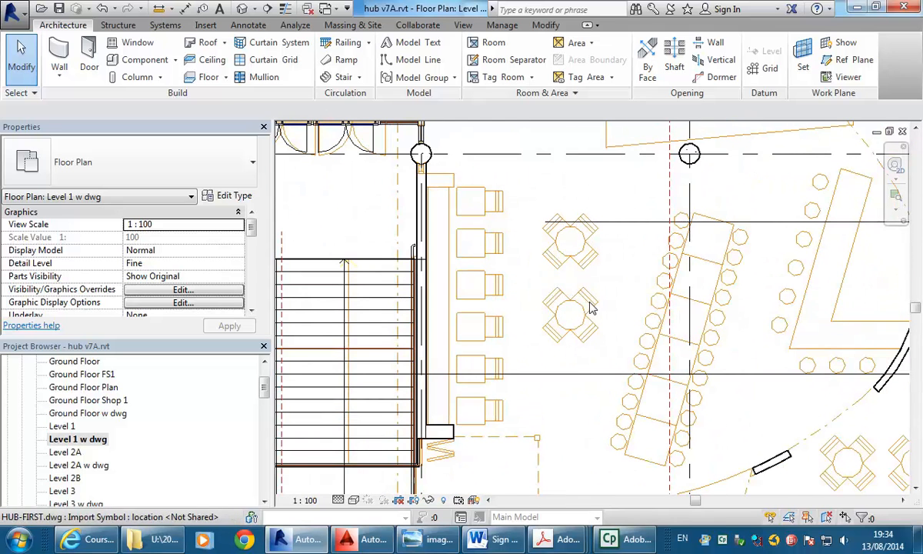
middle_drag(762, 416, 770, 387)
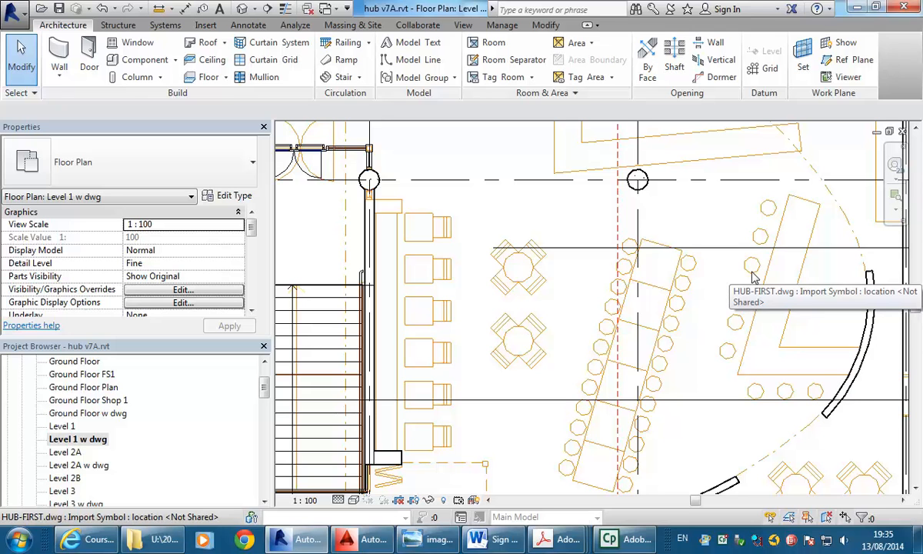
click(13, 10)
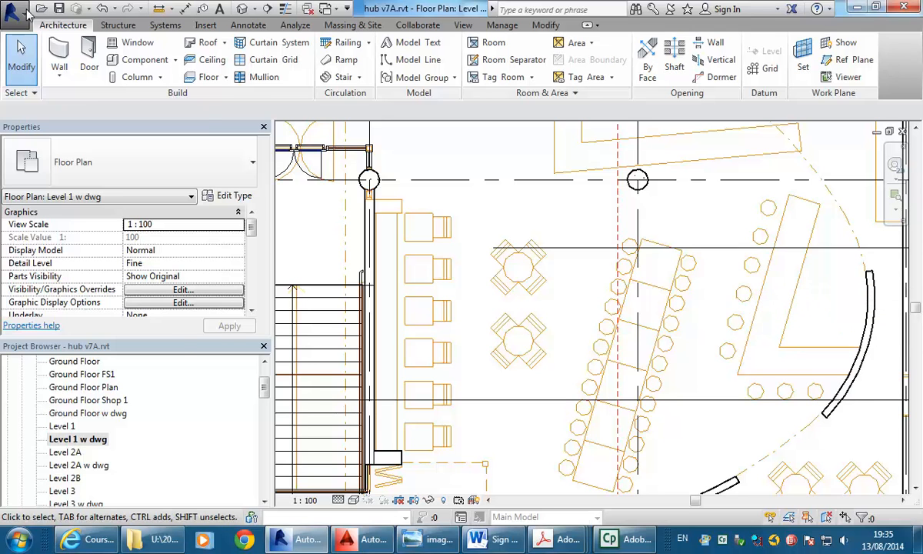
mouse_move(97, 69)
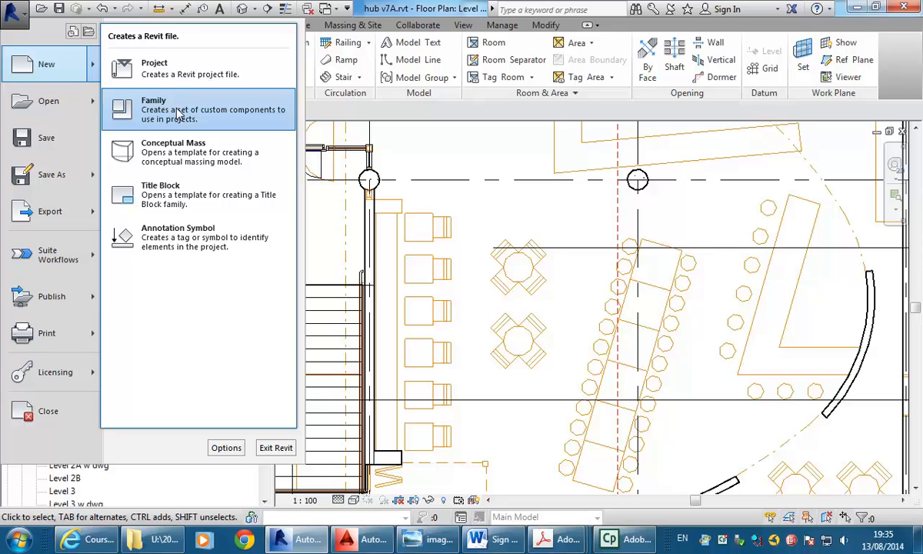
click(495, 202)
Start a new in-place model component for the curved counter outline on the Level 1 plan
middle_drag(495, 202, 548, 304)
scroll(614, 299, up, 1)
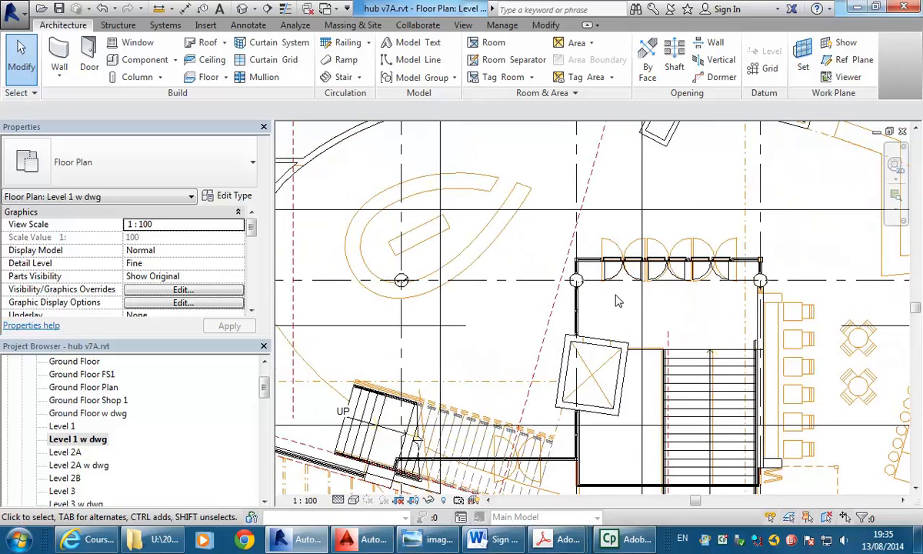
scroll(350, 182, up, 1)
mouse_move(364, 189)
middle_down()
mouse_move(342, 179)
mouse_move(375, 195)
middle_up()
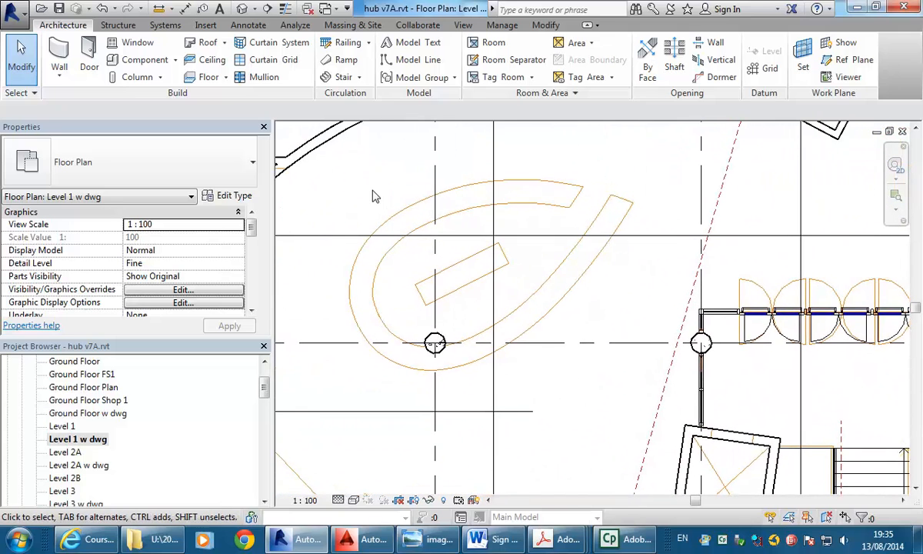
click(176, 61)
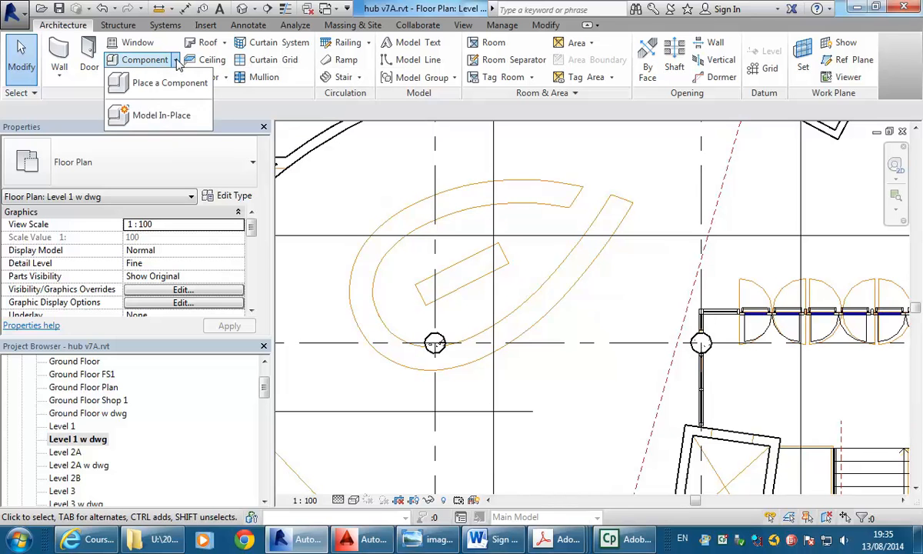
click(164, 117)
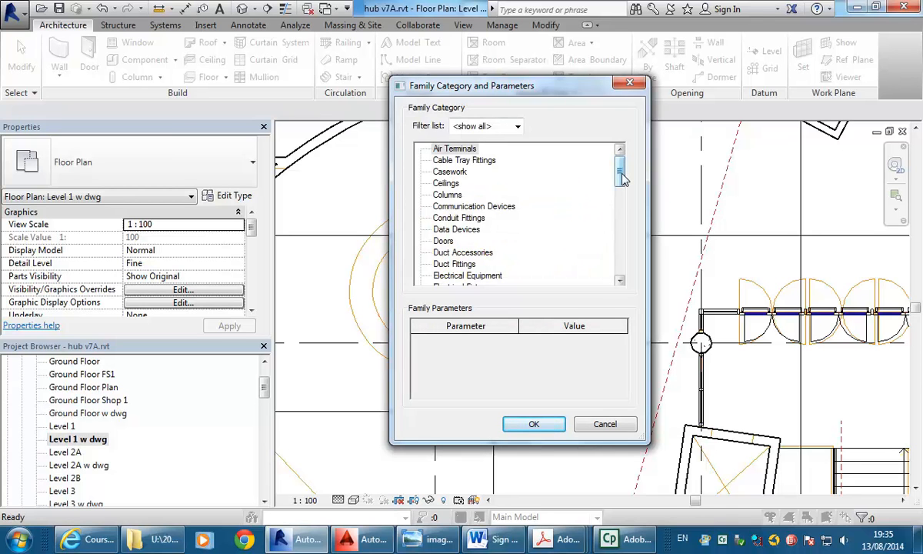
Assign the Casework family category to the new in-place component
mouse_move(623, 178)
mouse_down()
mouse_move(622, 193)
mouse_move(621, 168)
mouse_move(620, 187)
mouse_up()
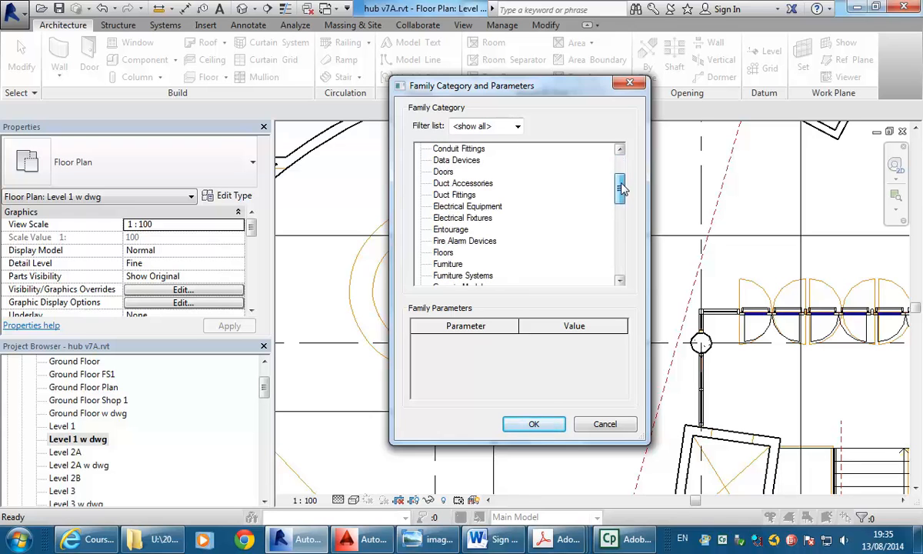
click(454, 265)
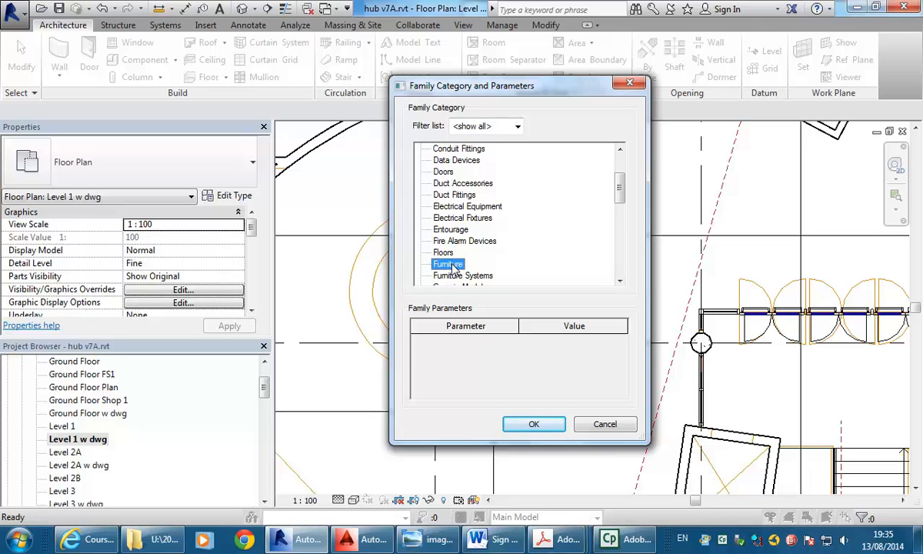
drag(620, 188, 620, 177)
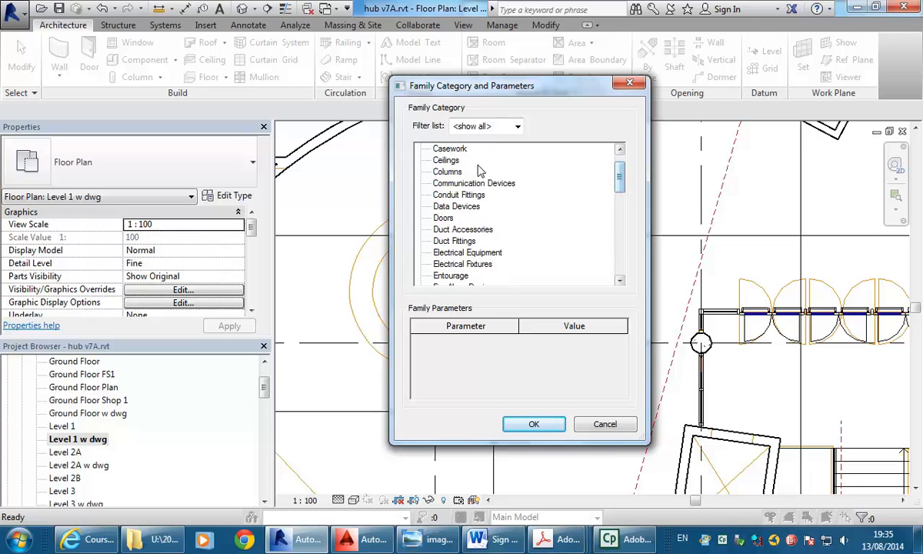
scroll(450, 160, up, 1)
click(451, 160)
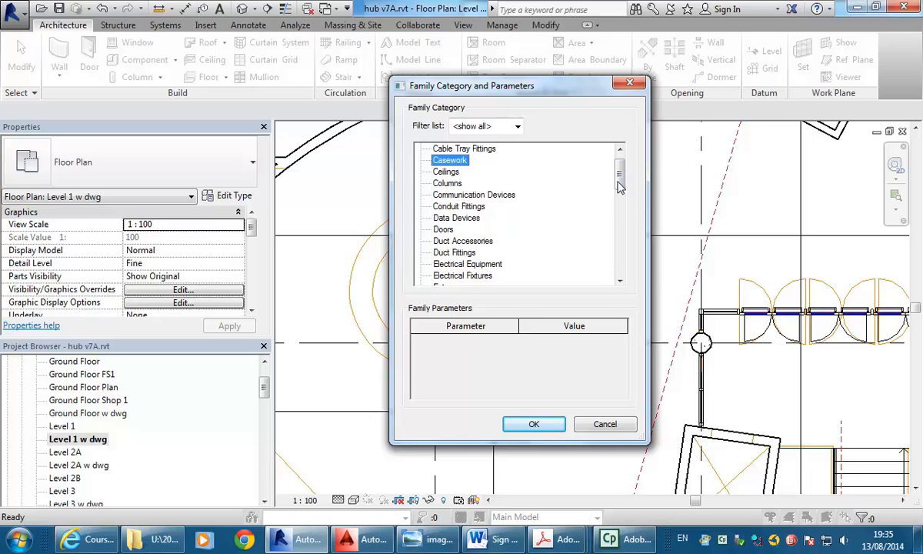
scroll(582, 177, down, 2)
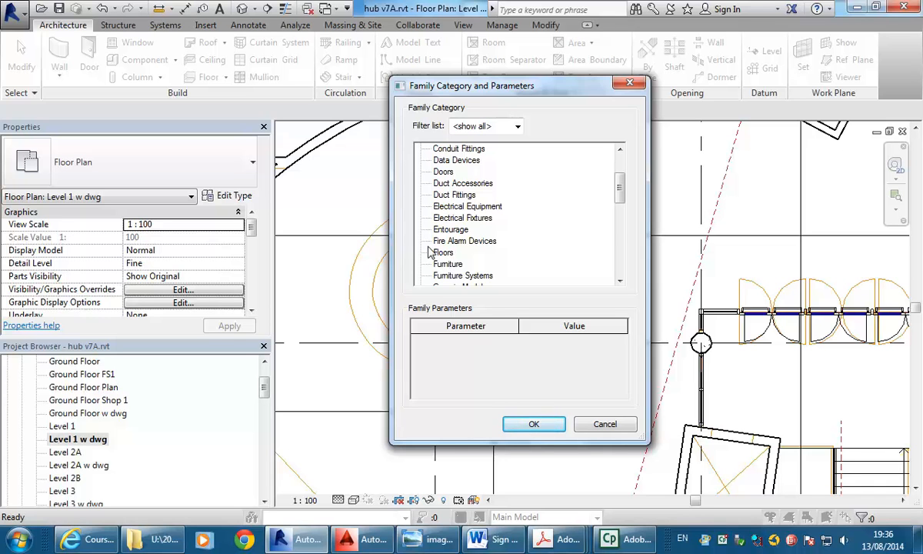
drag(620, 188, 621, 173)
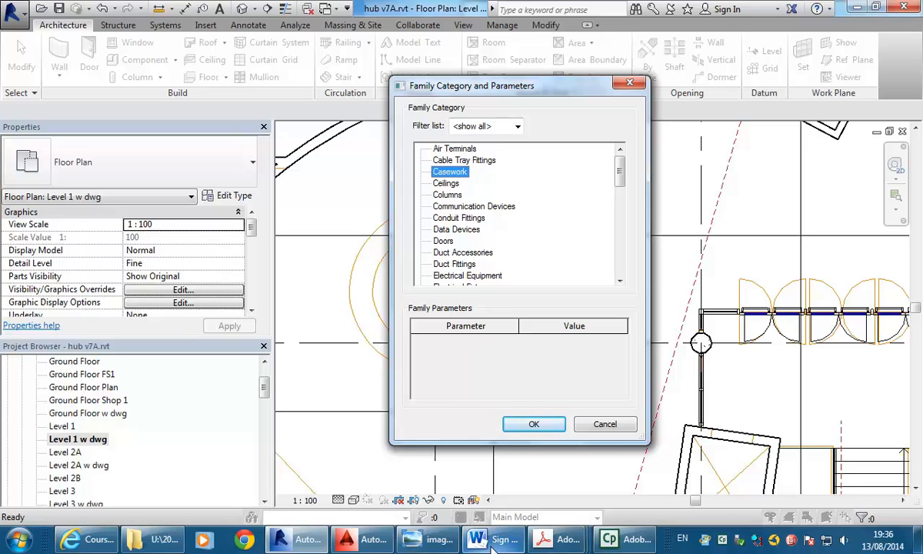
mouse_move(496, 539)
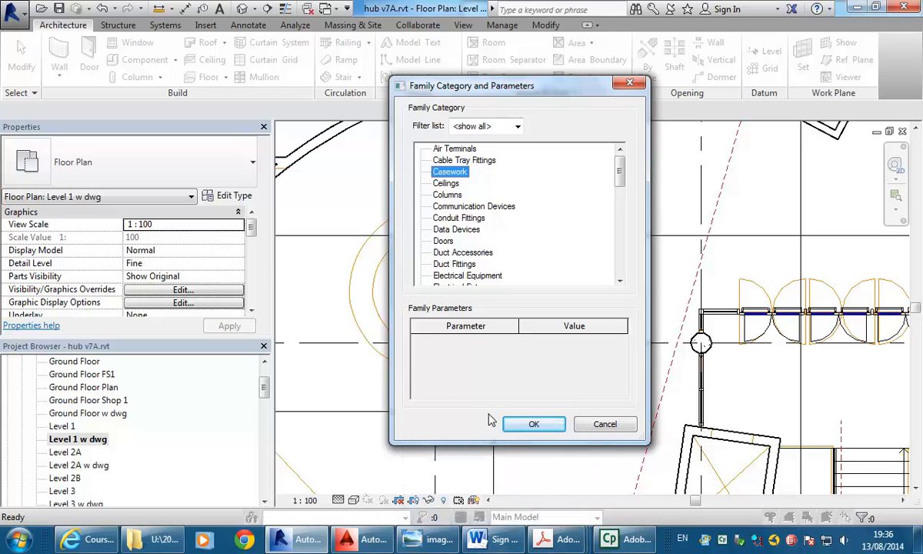
click(527, 426)
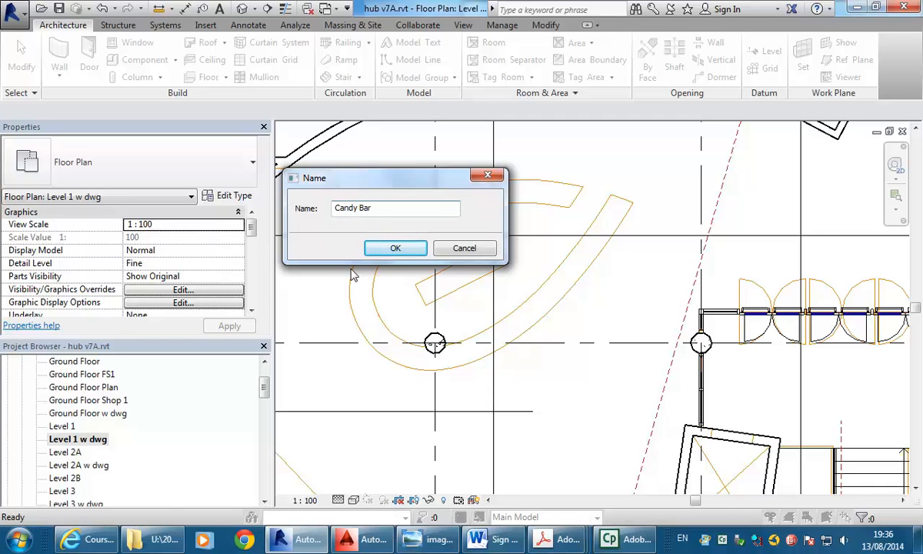
Name the in-place component Candy Bar and start a solid extrusion for the counter
click(396, 248)
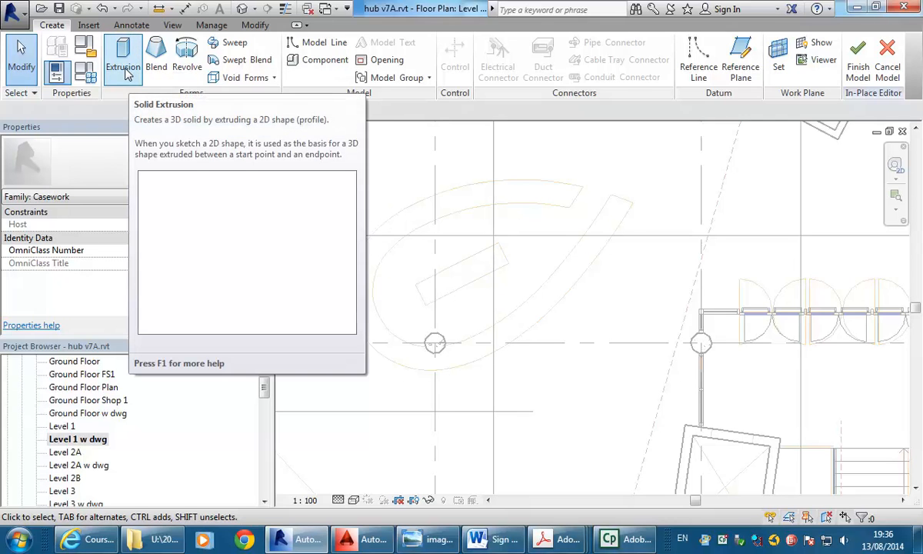
click(123, 68)
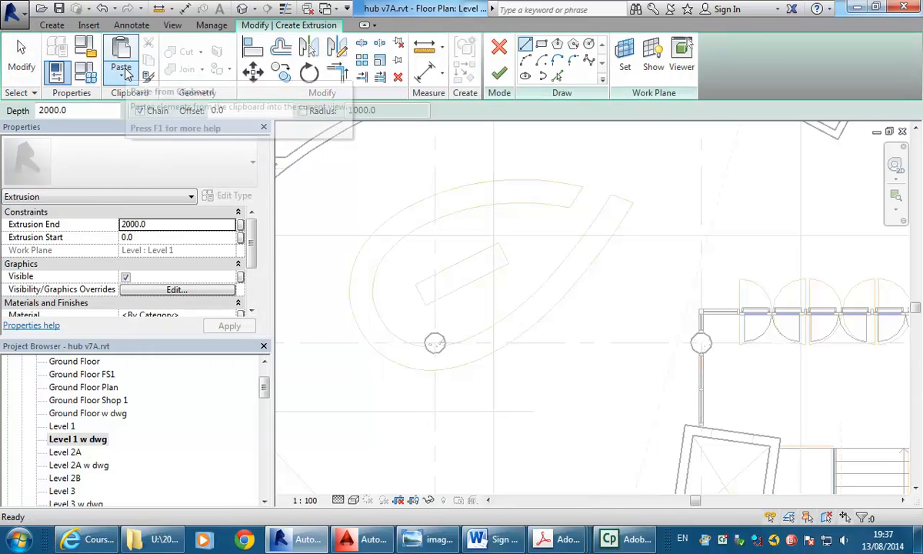
middle_drag(527, 203, 552, 205)
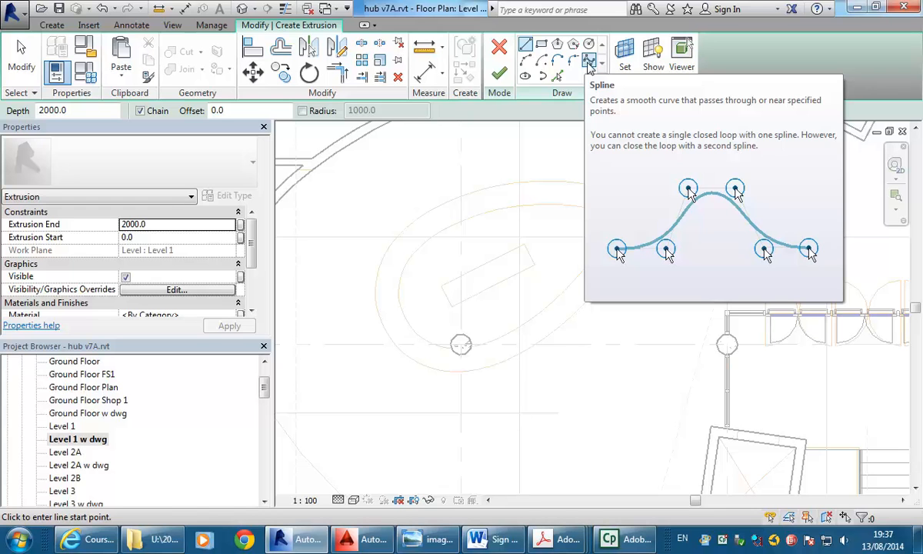
Trace the counter's outer curve with a spline, from the upper arm's outer corner around the loop to the other arm's outer corner
click(588, 61)
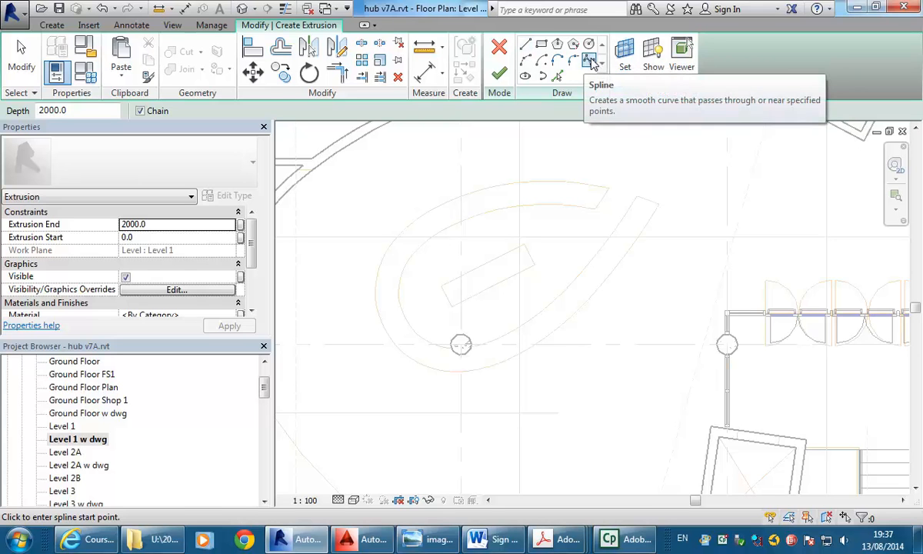
scroll(607, 190, up, 5)
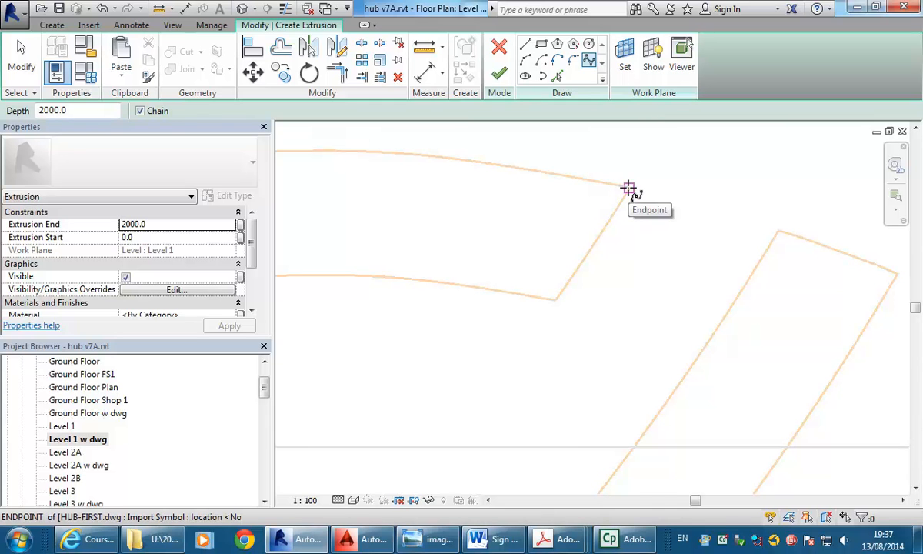
click(628, 190)
scroll(593, 192, down, 5)
scroll(483, 183, down, 2)
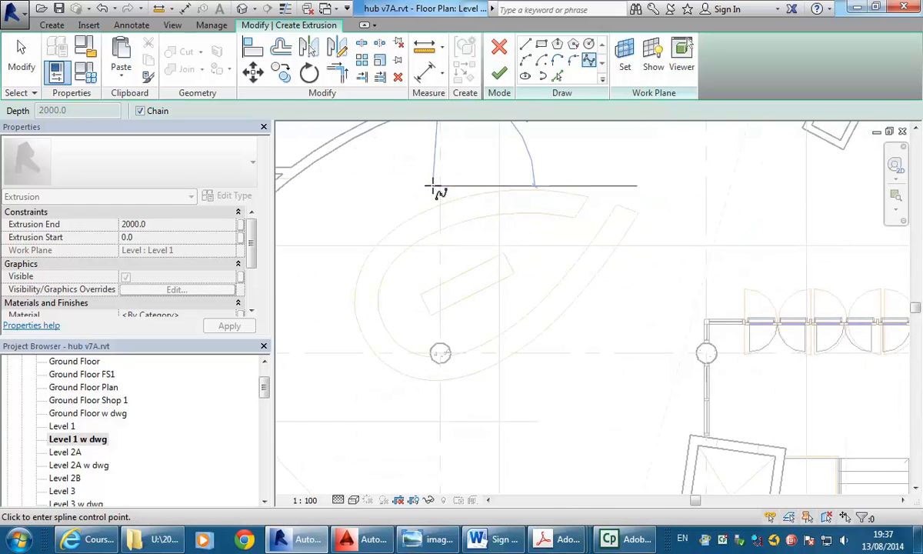
scroll(442, 166, down, 2)
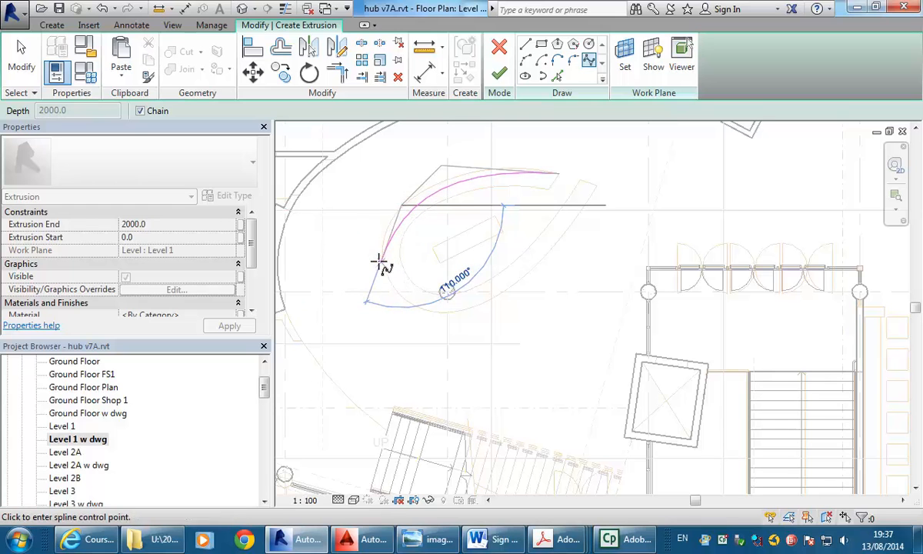
click(423, 314)
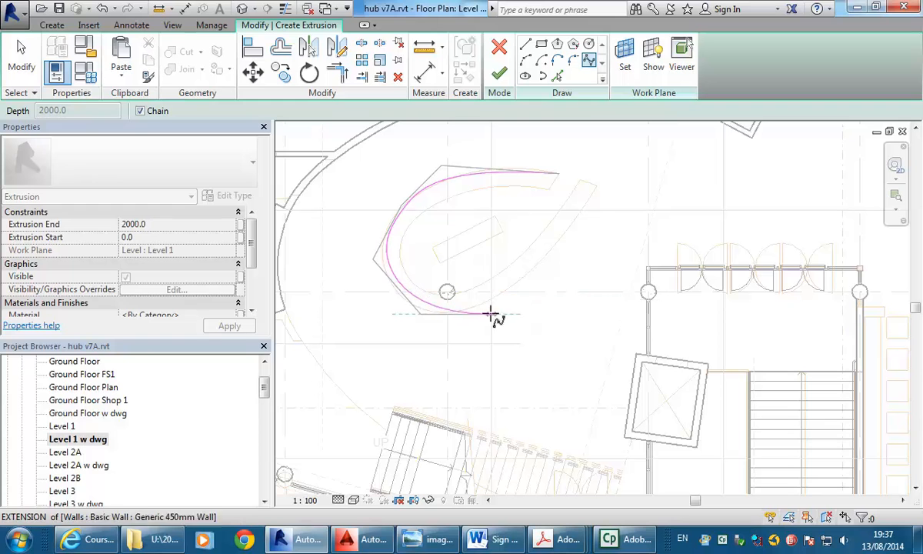
click(528, 276)
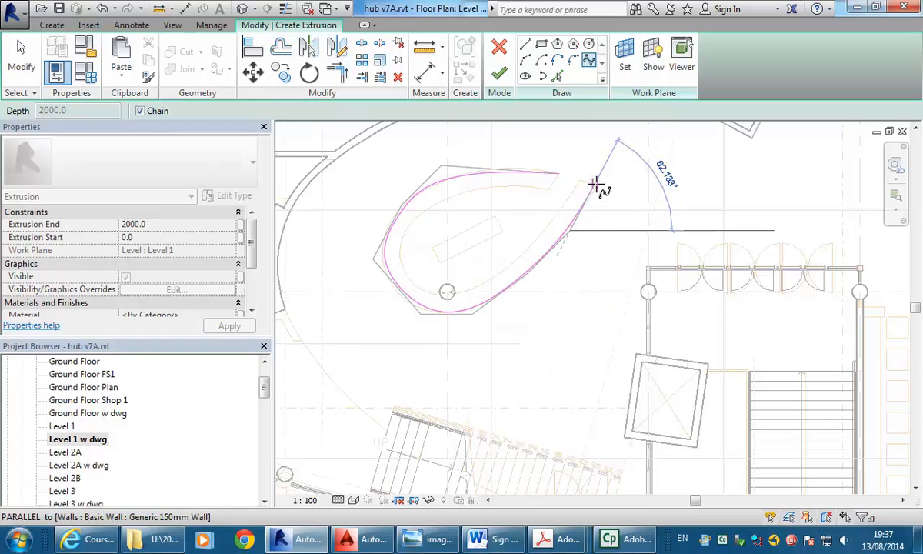
scroll(598, 185, up, 4)
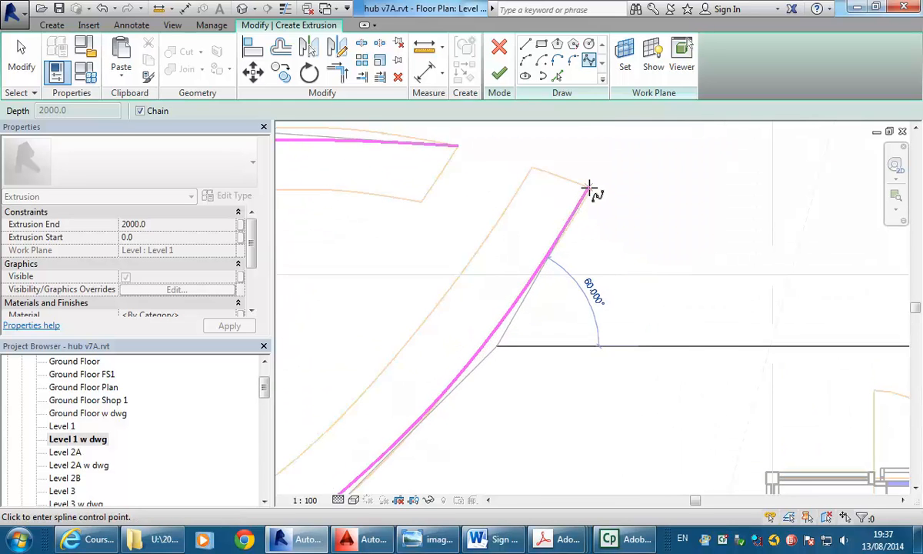
scroll(591, 189, up, 3)
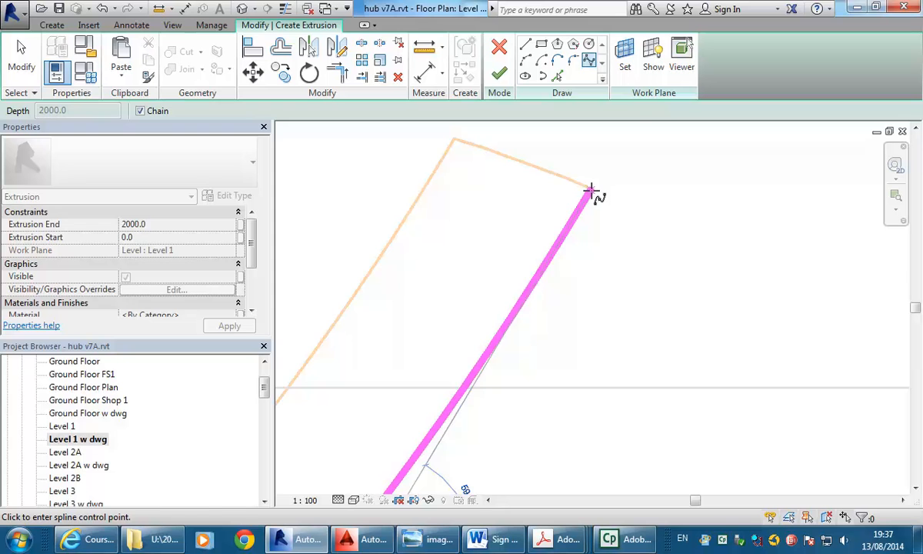
scroll(536, 195, down, 3)
right_click(571, 181)
click(571, 185)
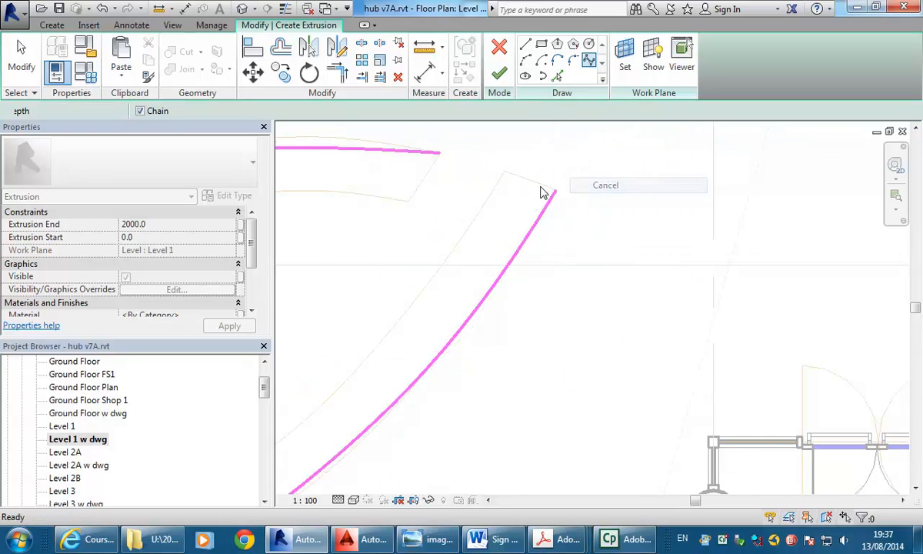
scroll(602, 216, down, 4)
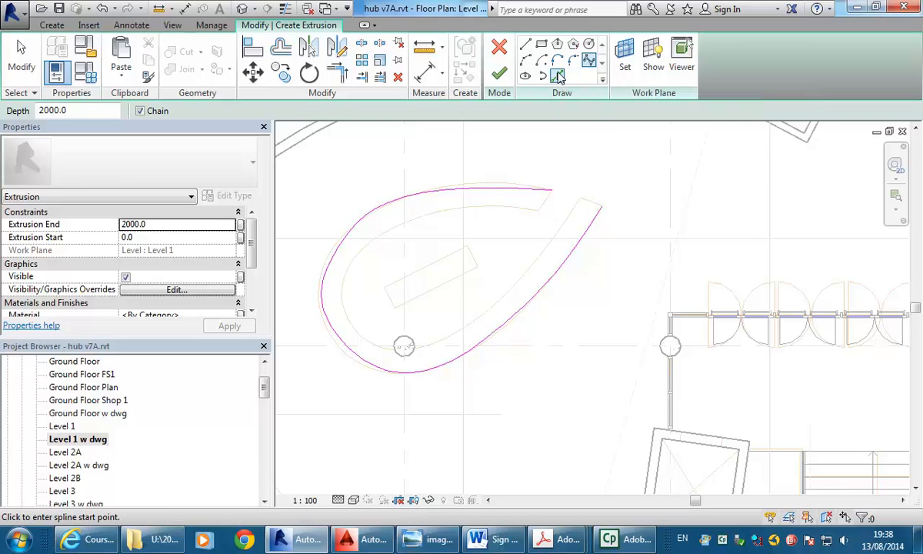
click(557, 76)
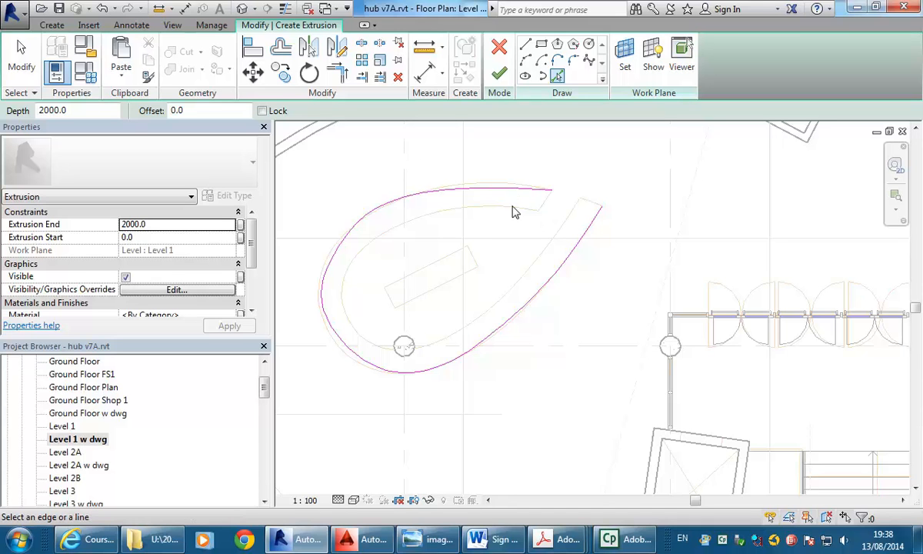
right_click(490, 144)
click(511, 158)
right_click(544, 164)
click(562, 172)
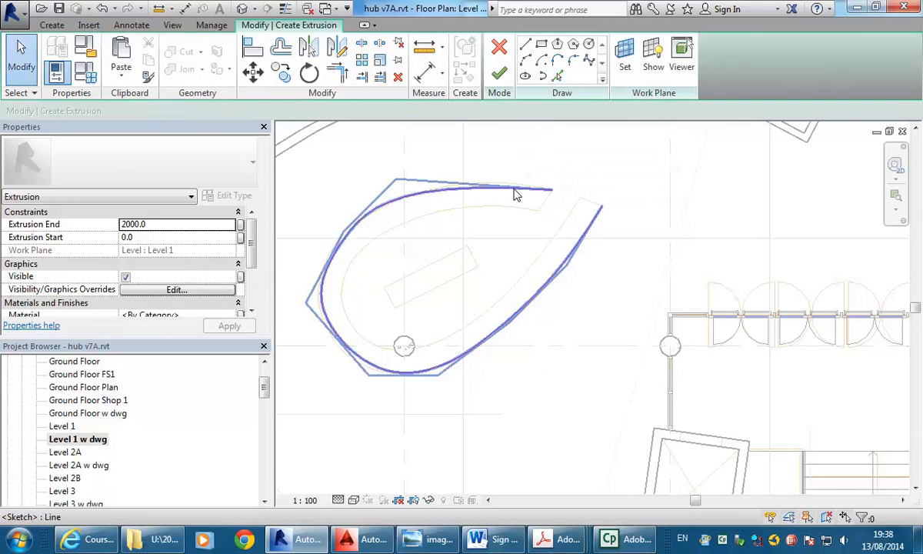
Move the spline's two upper-left control points outward to fit the counter's outer curve
click(440, 200)
drag(400, 185, 416, 171)
mouse_move(315, 246)
middle_down()
mouse_move(411, 230)
mouse_move(408, 261)
middle_up()
scroll(410, 226, up, 2)
scroll(408, 261, up, 1)
drag(410, 264, 416, 244)
Adjust the spline's leftmost and two bottom control points to follow the counter's rounded end
scroll(417, 245, down, 1)
middle_drag(334, 398, 350, 347)
drag(383, 305, 380, 310)
drag(465, 398, 460, 403)
drag(546, 401, 554, 404)
Shift the spline's top control point toward the upper arm's end and fine-tune the upper-left one against the drawn outline
middle_drag(499, 196, 497, 240)
drag(513, 170, 562, 171)
click(416, 235)
mouse_move(416, 236)
mouse_down()
mouse_move(408, 231)
mouse_move(415, 230)
mouse_up()
click(423, 189)
scroll(427, 192, down, 1)
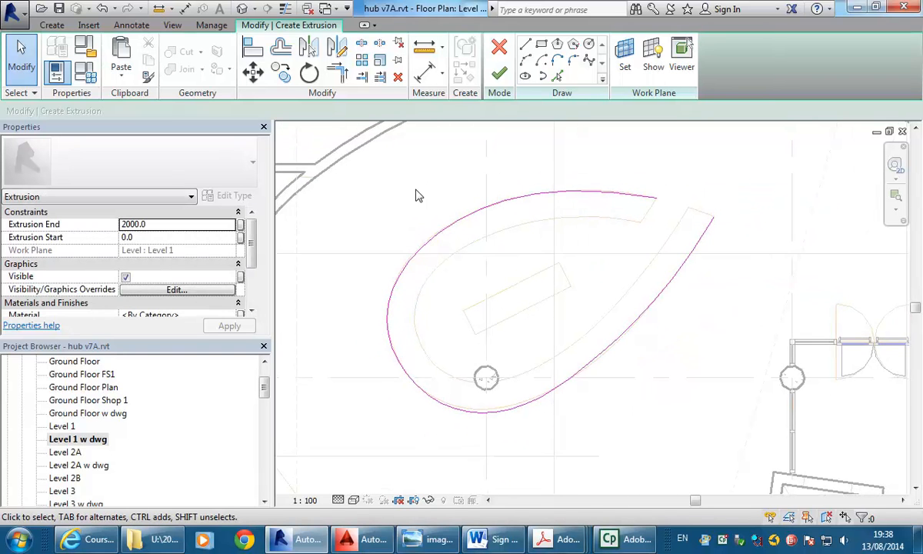
Refine the spline's two bottom control points so the curve matches the rounded end of the drawn counter
click(492, 416)
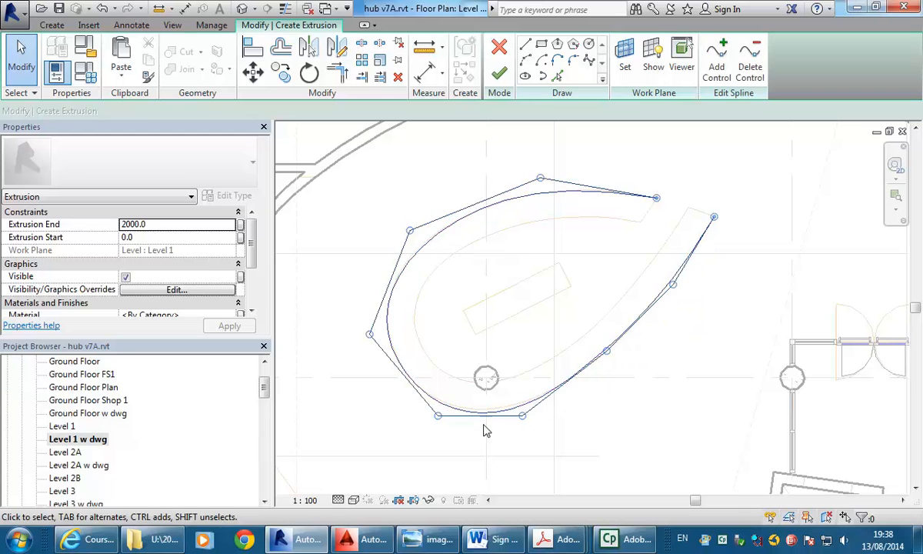
scroll(481, 434, up, 2)
drag(546, 408, 542, 399)
click(448, 391)
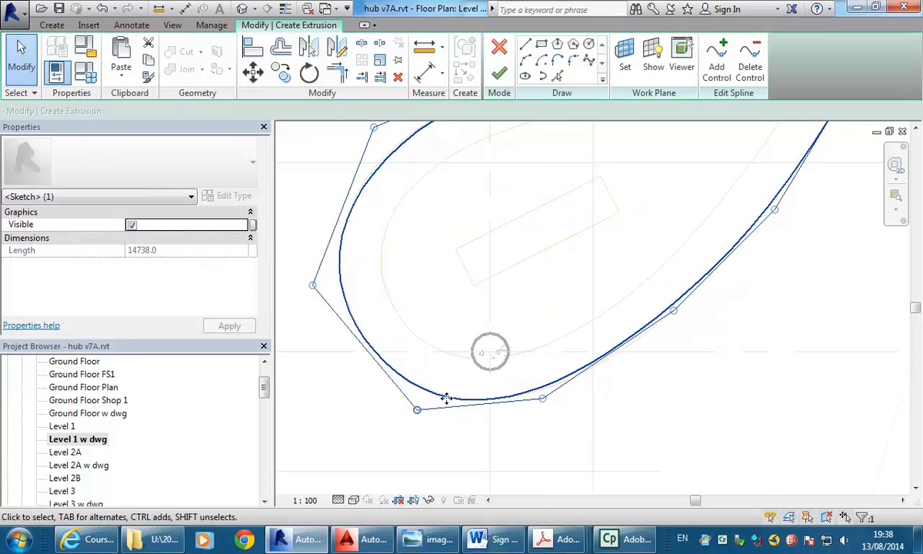
drag(418, 410, 419, 410)
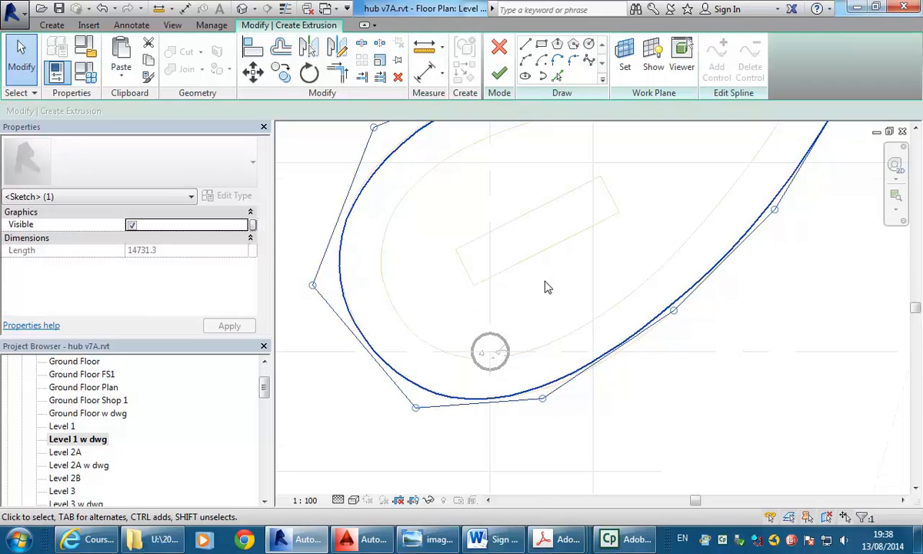
scroll(504, 342, down, 2)
scroll(489, 339, down, 1)
middle_drag(489, 338, 473, 358)
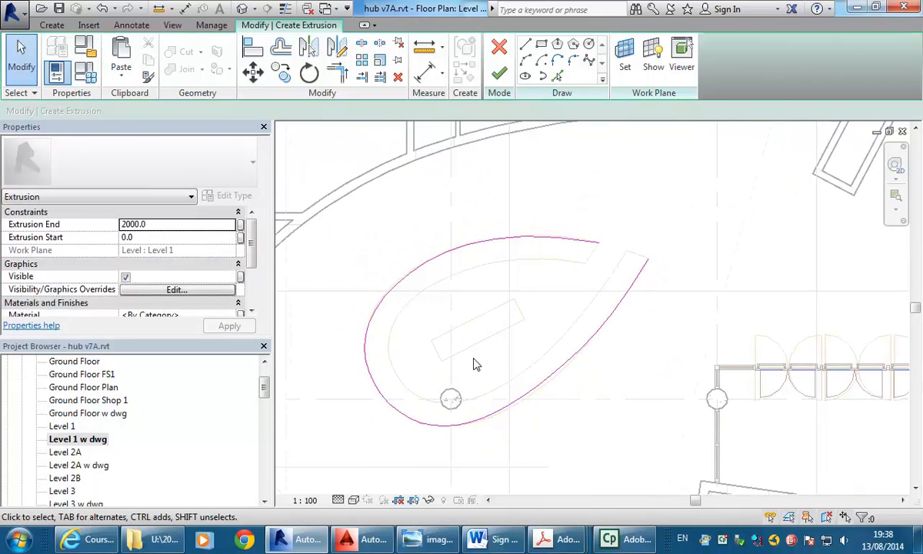
scroll(474, 364, up, 2)
click(510, 435)
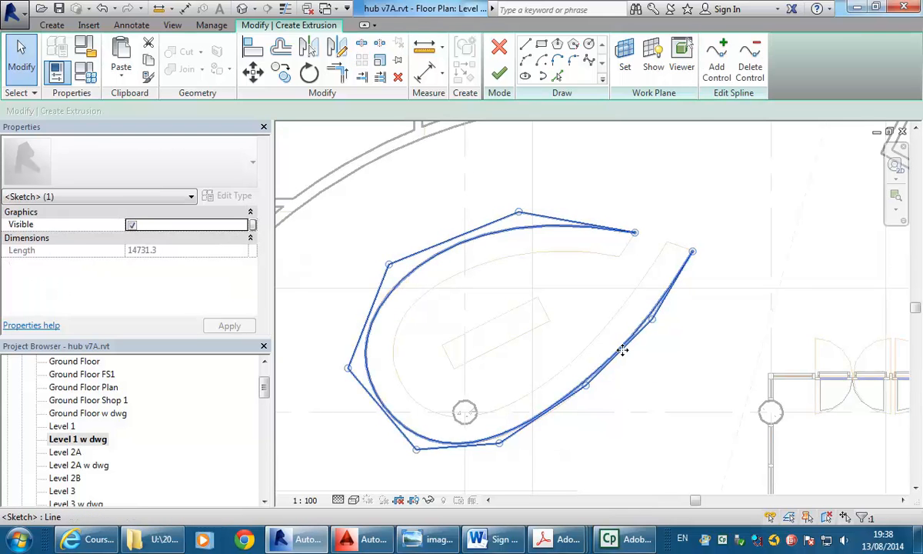
click(721, 77)
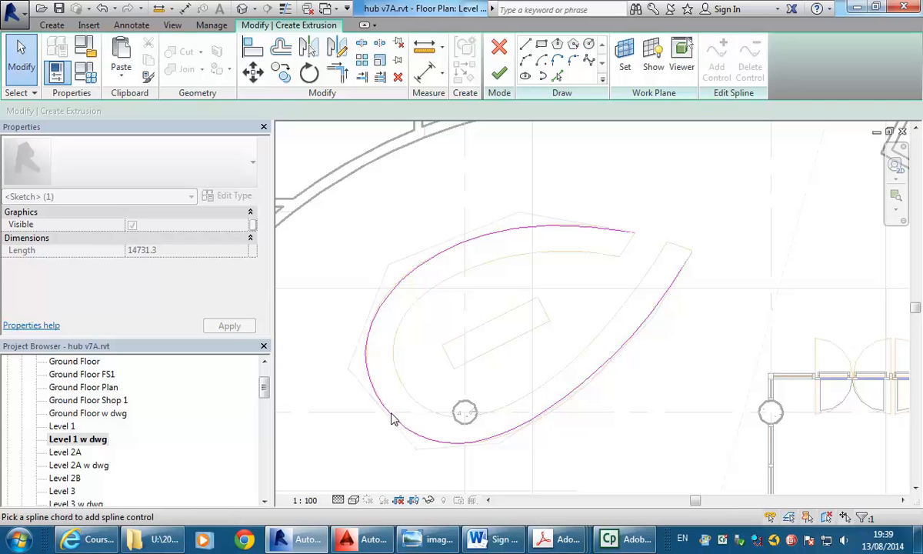
key(Escape)
key(Escape)
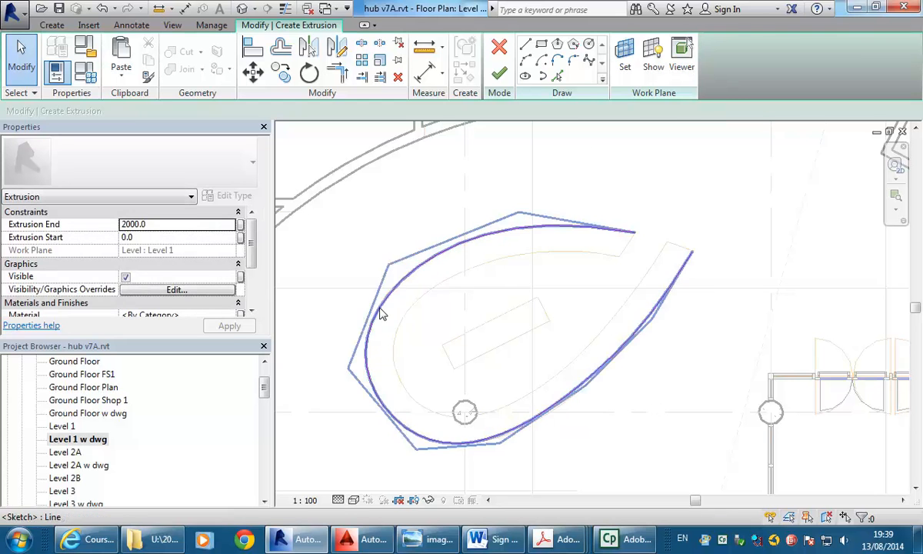
Add a control point to the outer spline on its lower-left chord
click(381, 314)
click(721, 69)
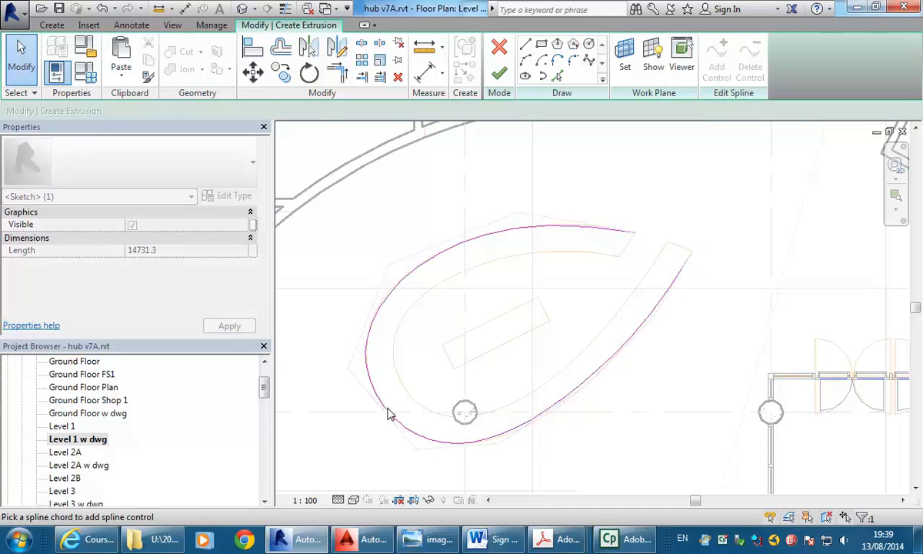
click(385, 412)
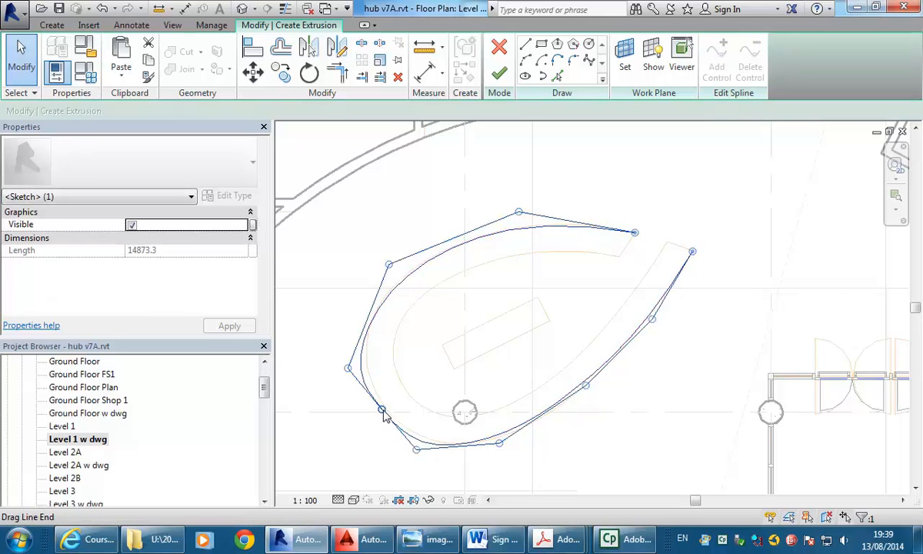
key(Escape)
key(Escape)
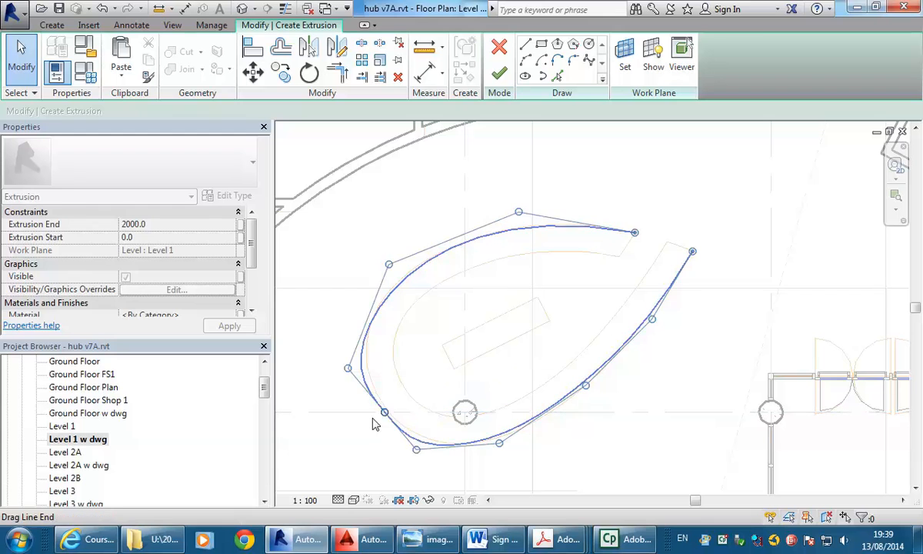
Move the added control point and the leftmost one inward so the spline follows the drawn outline
click(382, 416)
scroll(474, 420, up, 3)
drag(493, 392, 513, 385)
middle_drag(562, 253, 419, 310)
scroll(470, 334, up, 2)
drag(380, 300, 409, 287)
scroll(585, 277, down, 2)
scroll(501, 284, down, 2)
click(529, 270)
scroll(471, 278, up, 2)
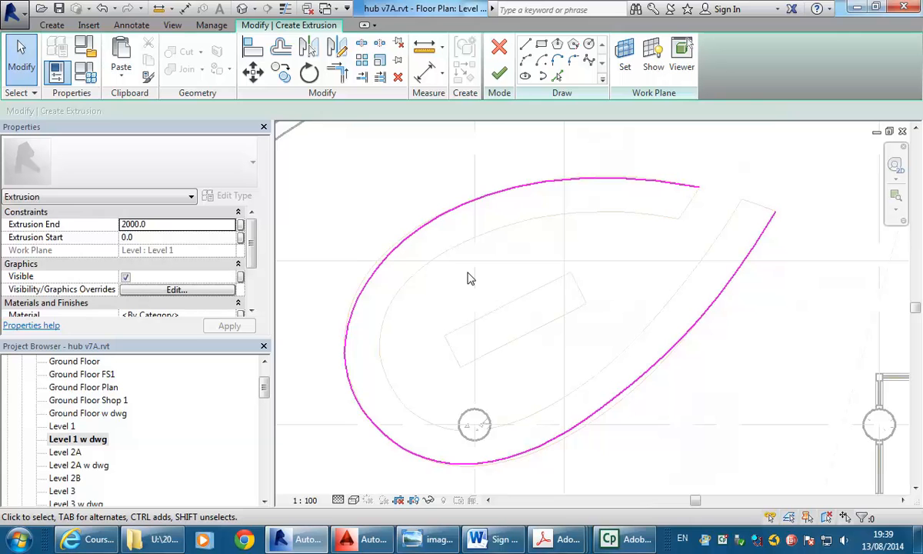
Try to move the outer spline's upper end point onto the drawn counter corner, and undo the move
middle_drag(629, 313, 566, 333)
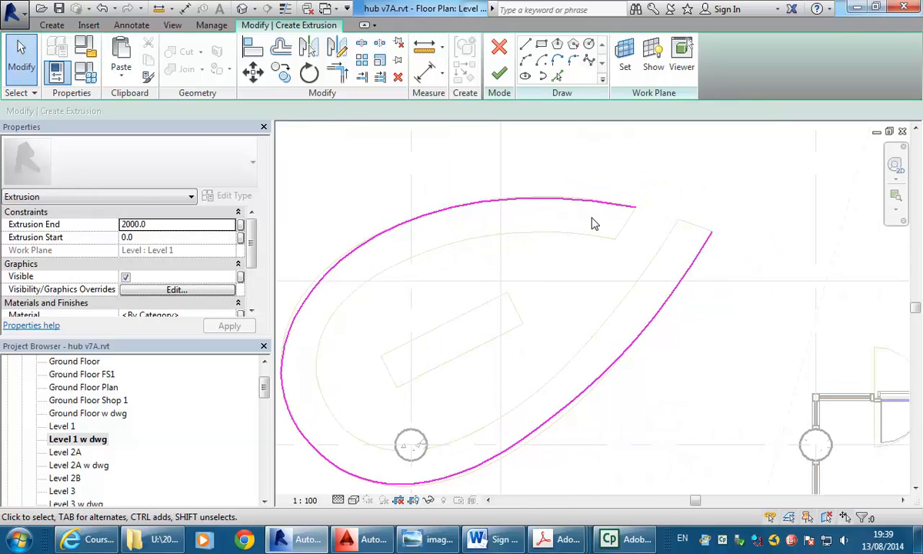
click(585, 209)
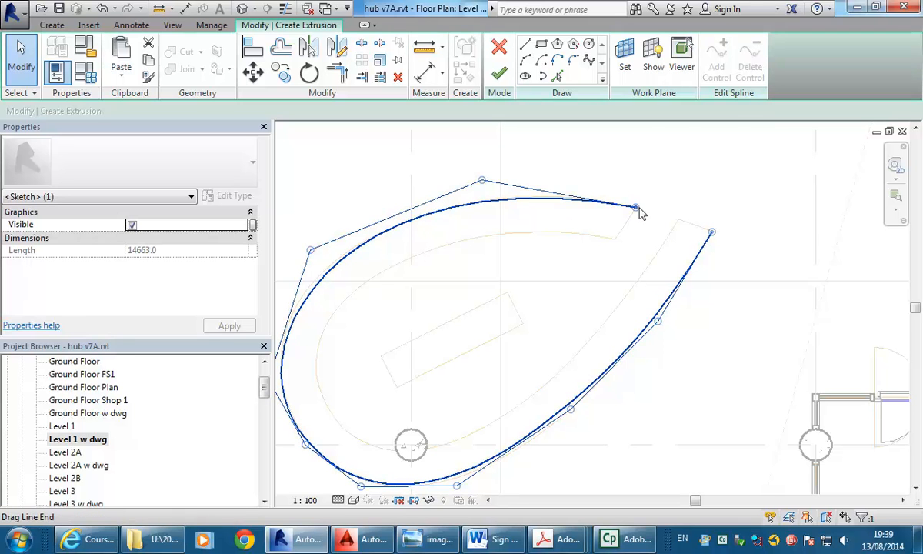
mouse_move(635, 206)
mouse_down()
mouse_move(591, 185)
mouse_move(579, 195)
mouse_move(597, 179)
mouse_move(644, 200)
mouse_move(639, 220)
mouse_move(636, 203)
mouse_up()
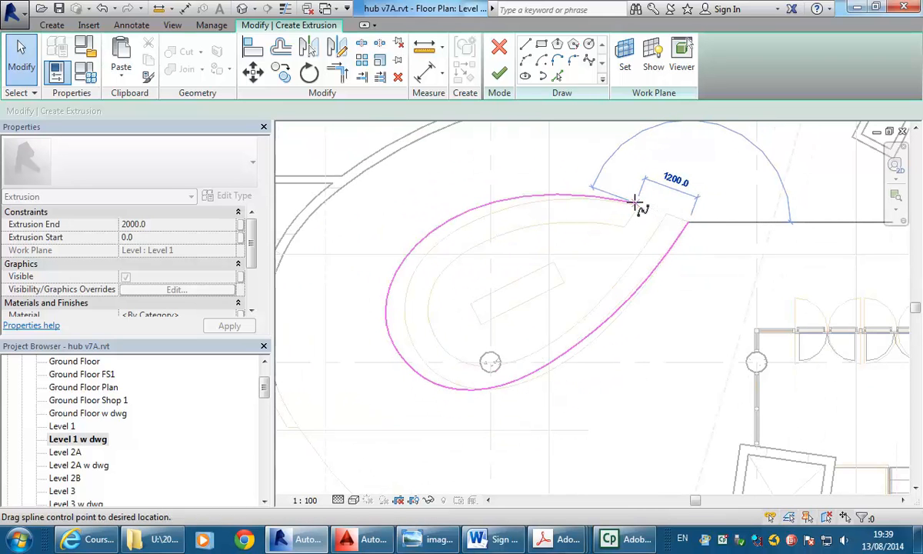
drag(635, 204, 635, 203)
click(463, 176)
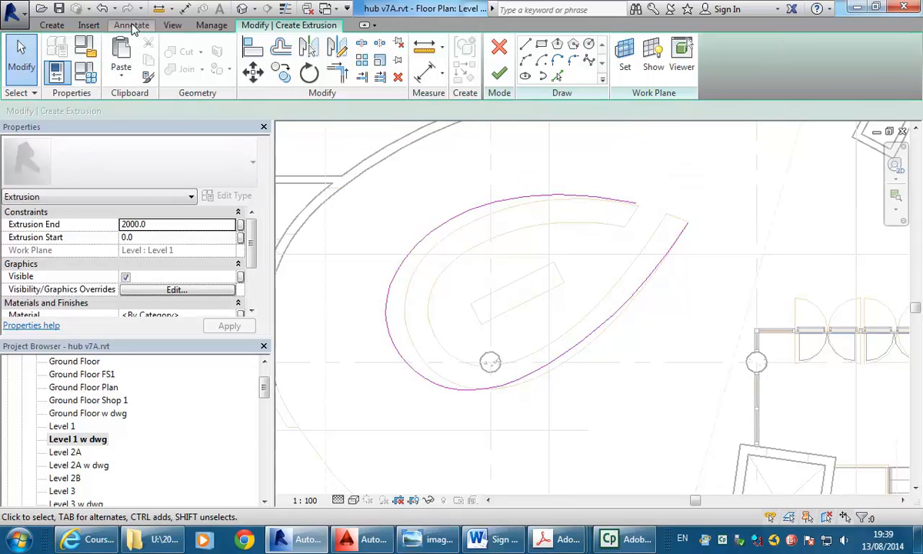
click(102, 8)
Offset a copy of the outer spline inward by 500 to form the counter's inner edge
mouse_move(554, 260)
middle_down()
mouse_move(544, 262)
mouse_move(563, 267)
middle_up()
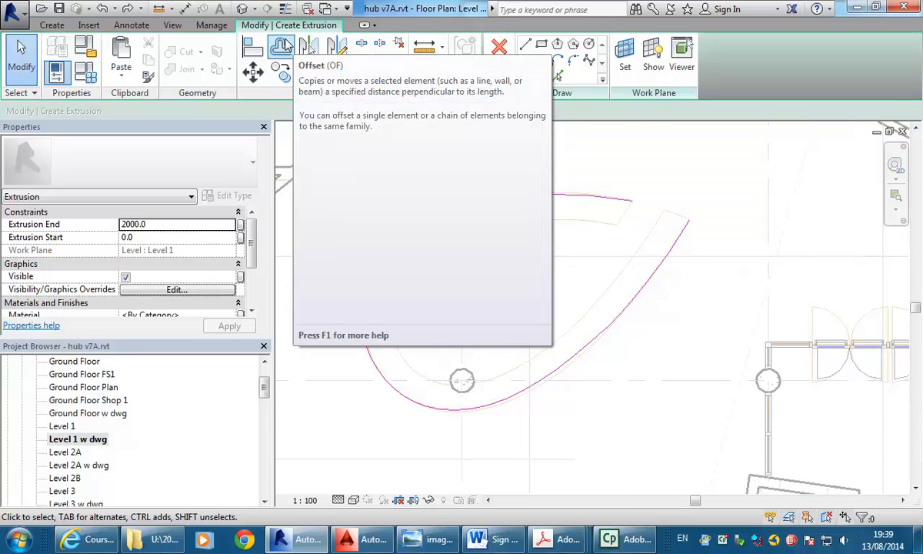
click(282, 46)
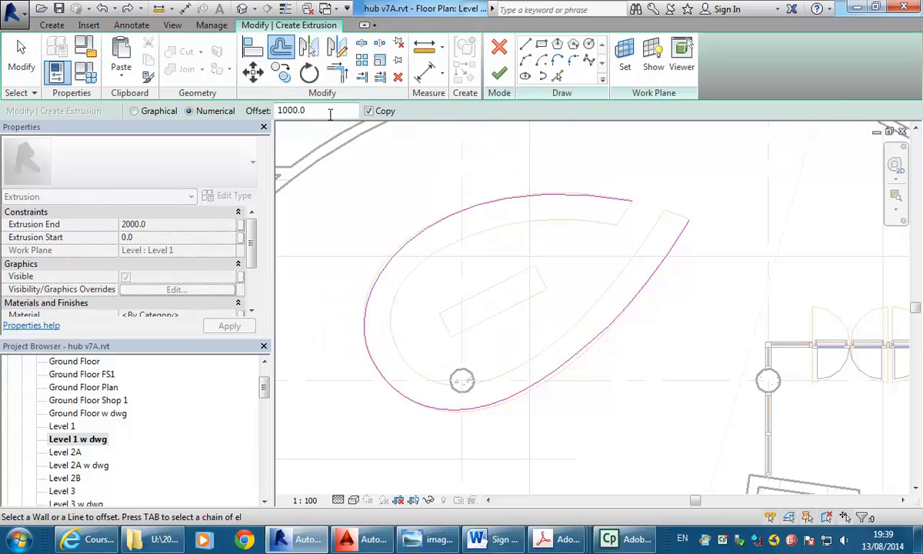
drag(333, 115, 246, 106)
click(493, 210)
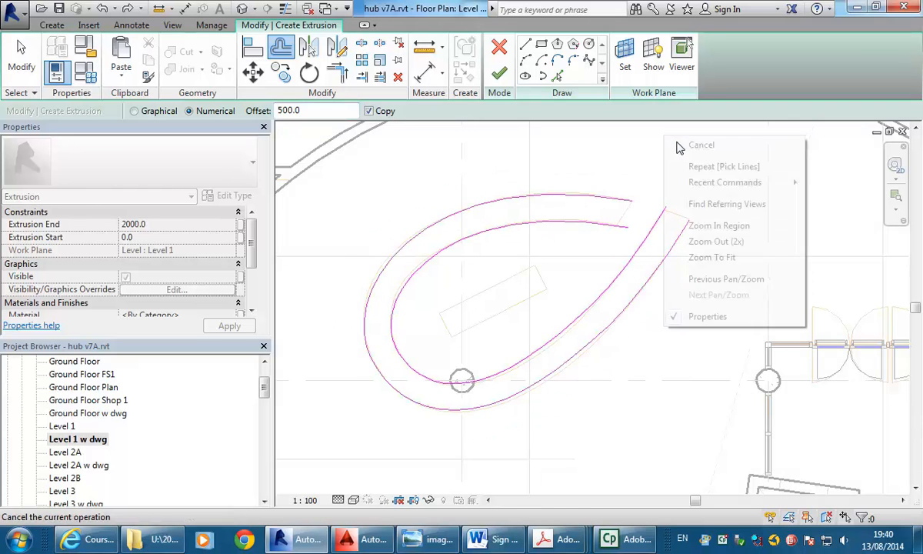
right_click(667, 141)
click(701, 151)
right_click(690, 147)
click(712, 156)
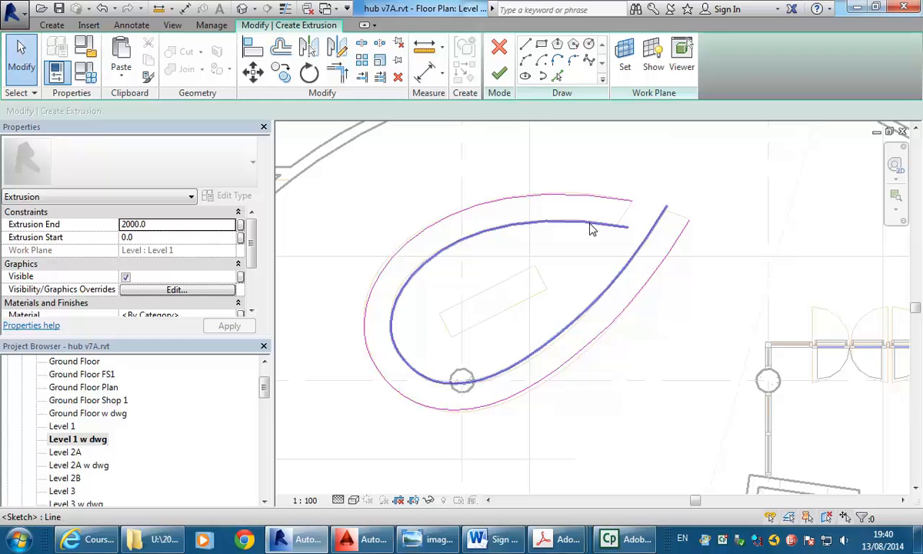
Try to adjust the right-hand end point of the inner spline against the drawn counter corner, and undo the move
click(591, 229)
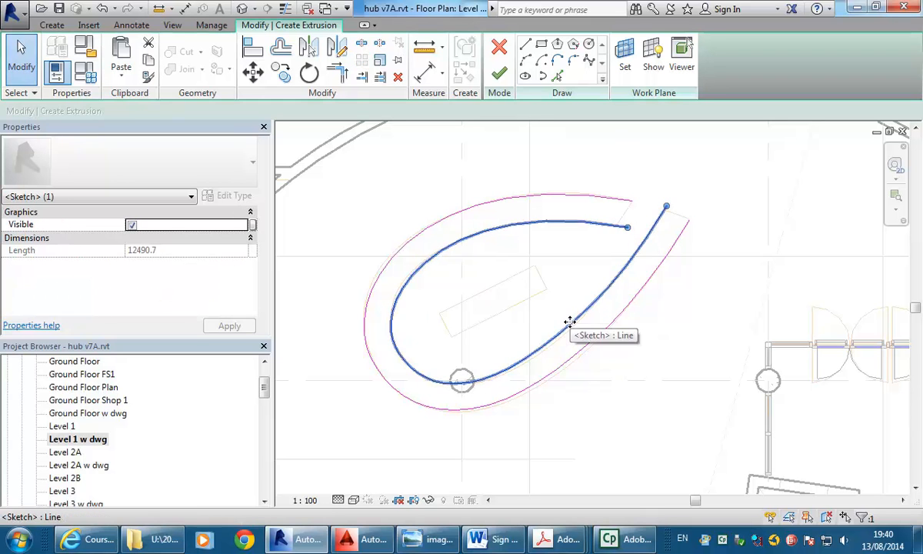
scroll(663, 208, up, 5)
mouse_move(682, 216)
mouse_down()
mouse_move(674, 222)
mouse_move(684, 204)
mouse_up()
scroll(684, 204, down, 2)
click(671, 174)
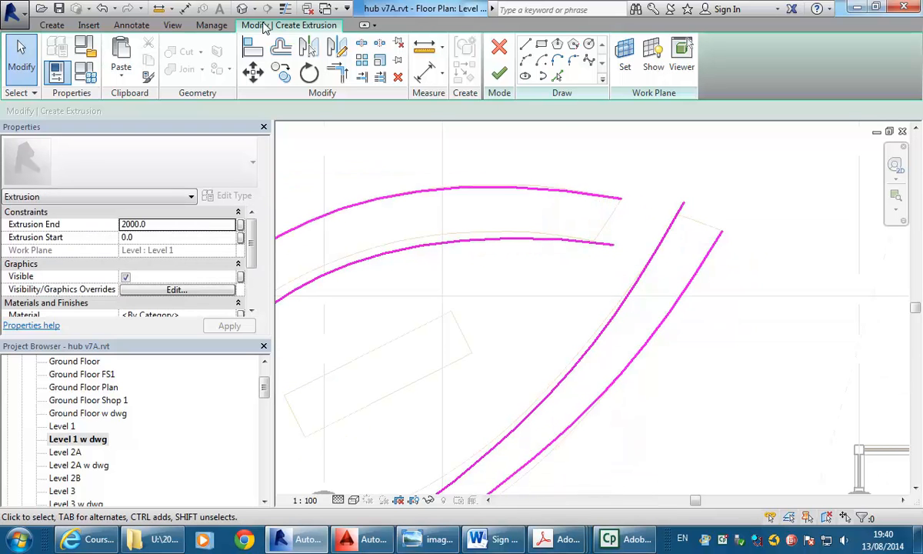
click(121, 15)
scroll(529, 222, down, 2)
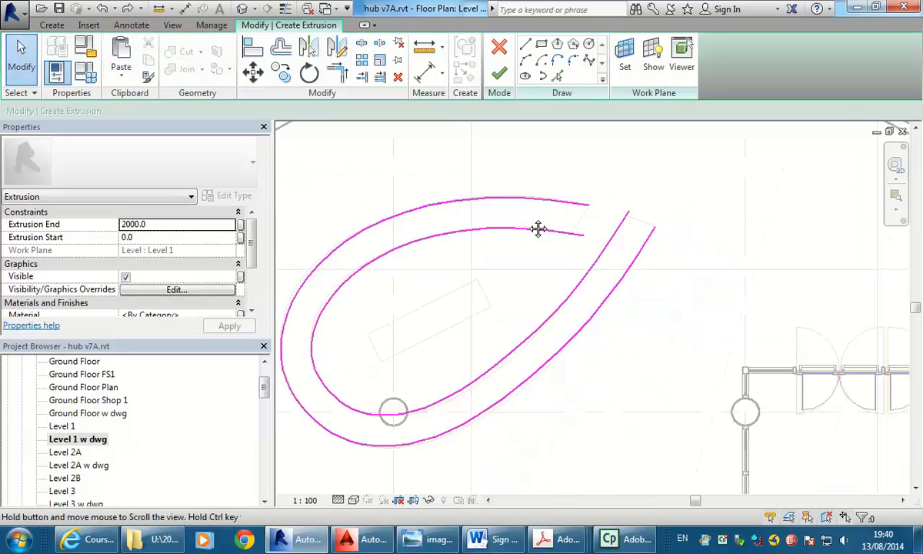
middle_drag(619, 187, 569, 249)
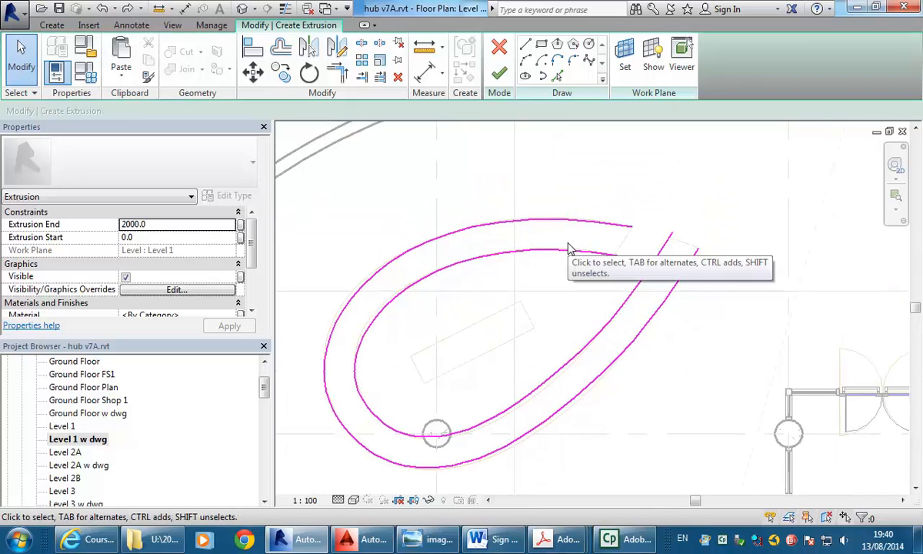
Close the upper open end of the counter outline with a straight line from the outer spline's end point to the inner one's
click(629, 232)
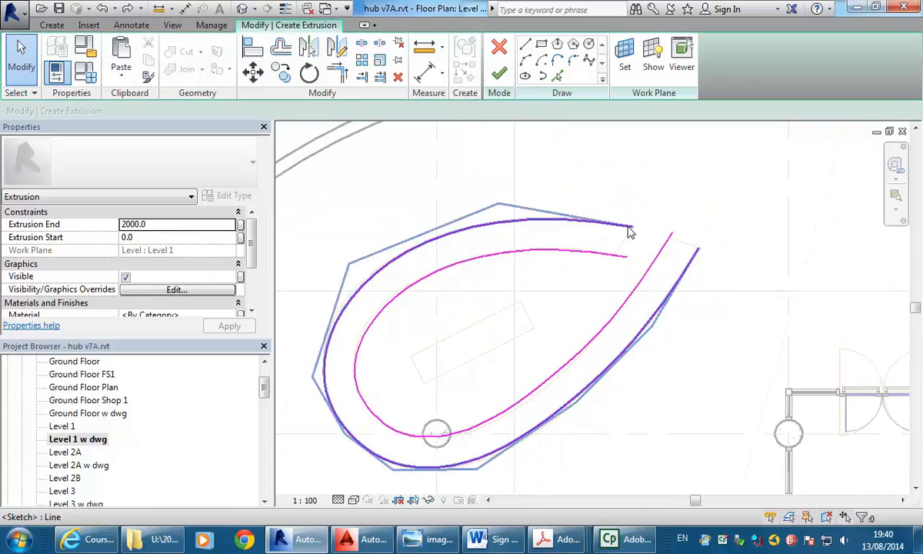
key(Escape)
scroll(635, 218, up, 5)
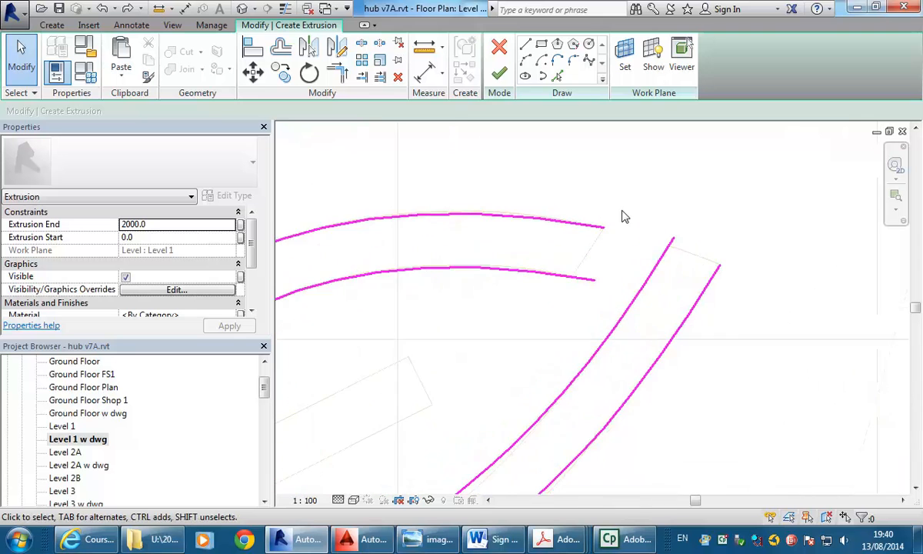
click(524, 44)
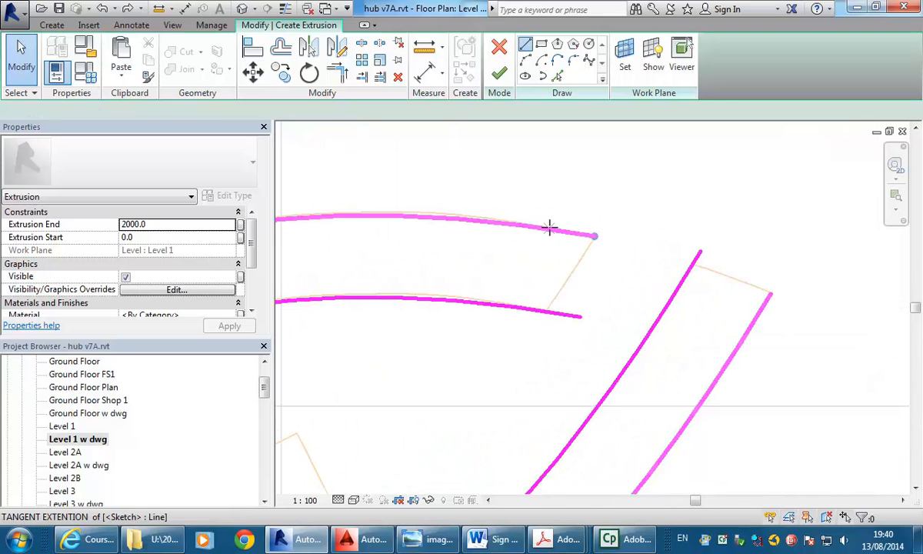
scroll(594, 234, up, 2)
click(597, 233)
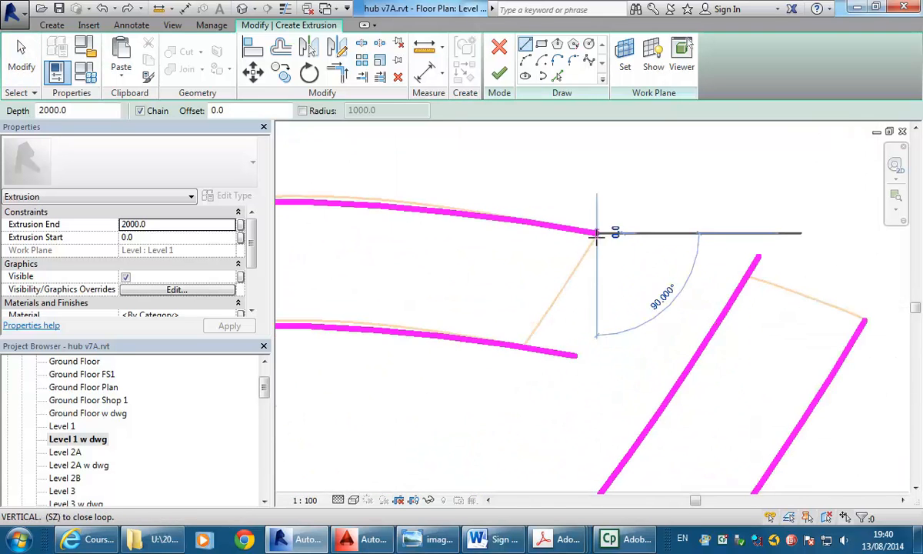
click(573, 354)
scroll(617, 311, down, 2)
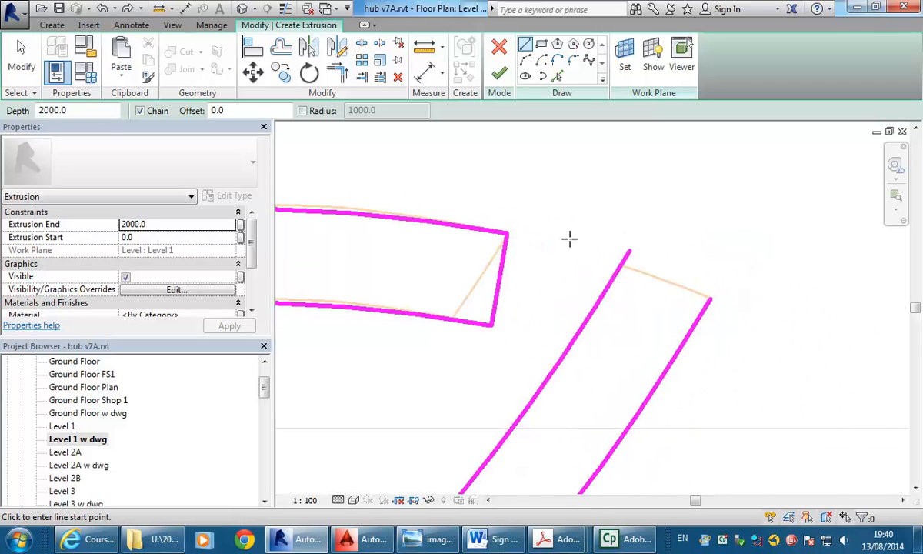
Close the right-hand open end of the outline with a straight line between the inner and outer spline end points
click(629, 251)
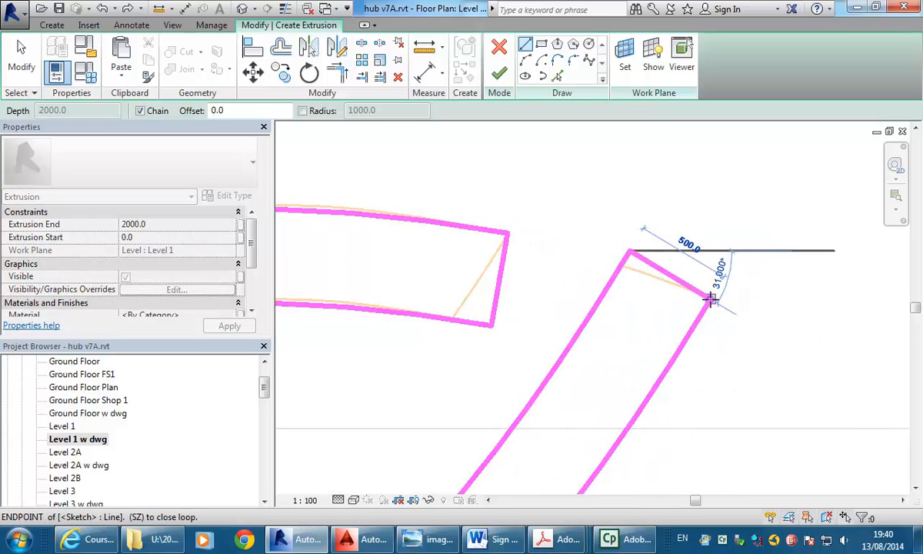
click(712, 299)
scroll(604, 190, down, 4)
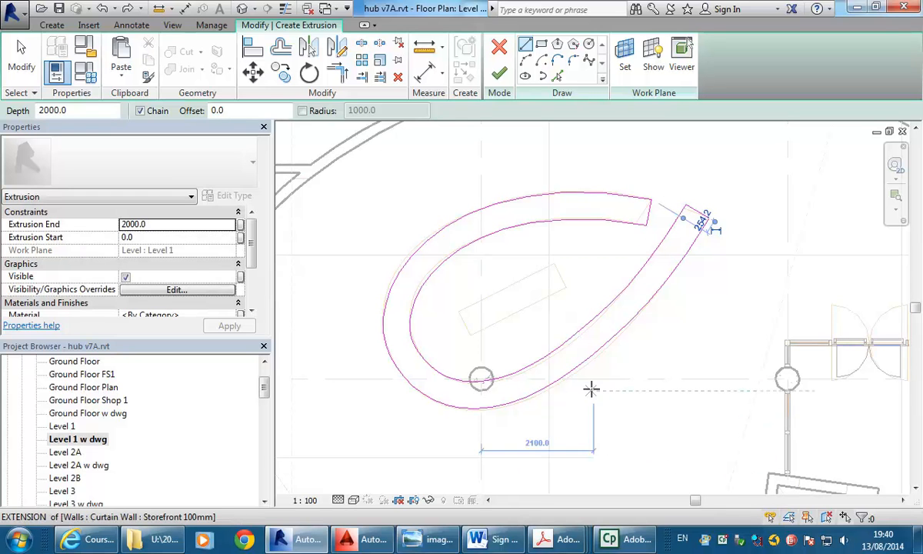
right_click(500, 171)
click(531, 179)
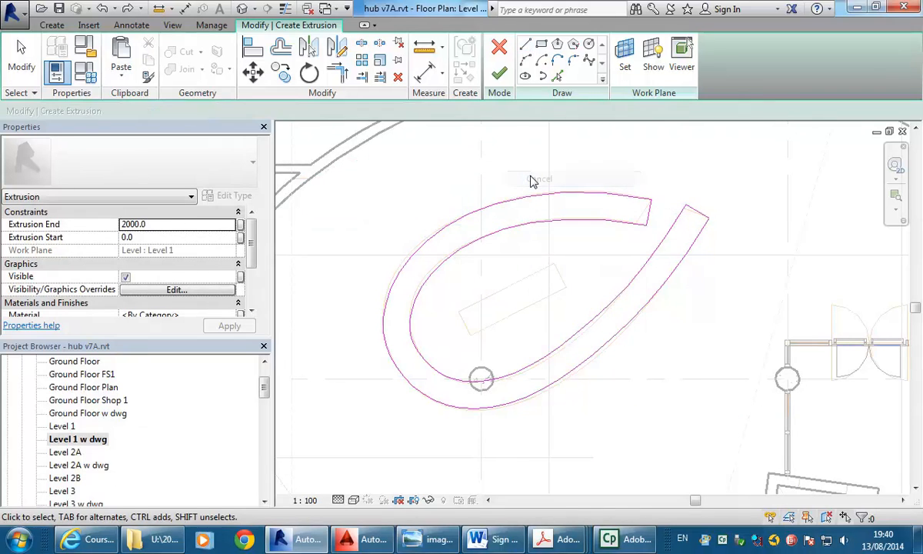
Set the Extrusion End to 1200 and finish the counter extrusion
click(168, 223)
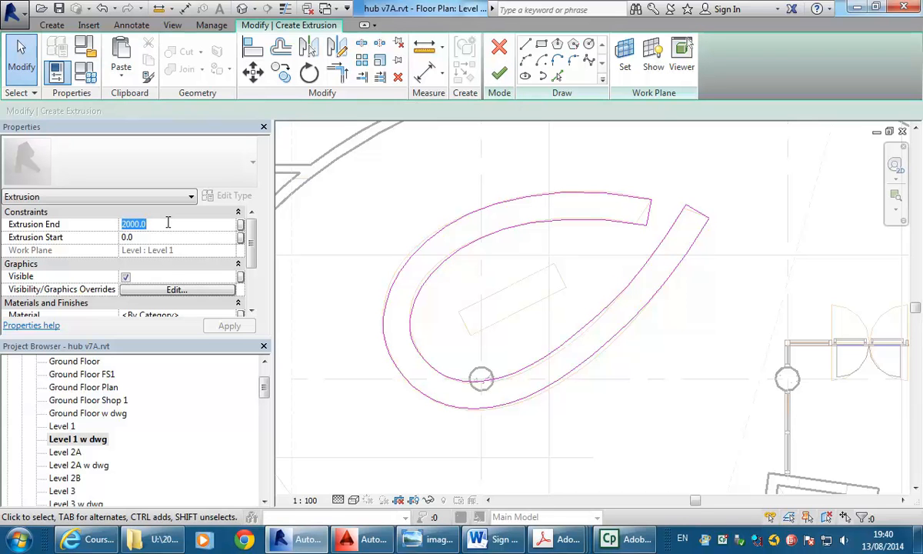
text(120)
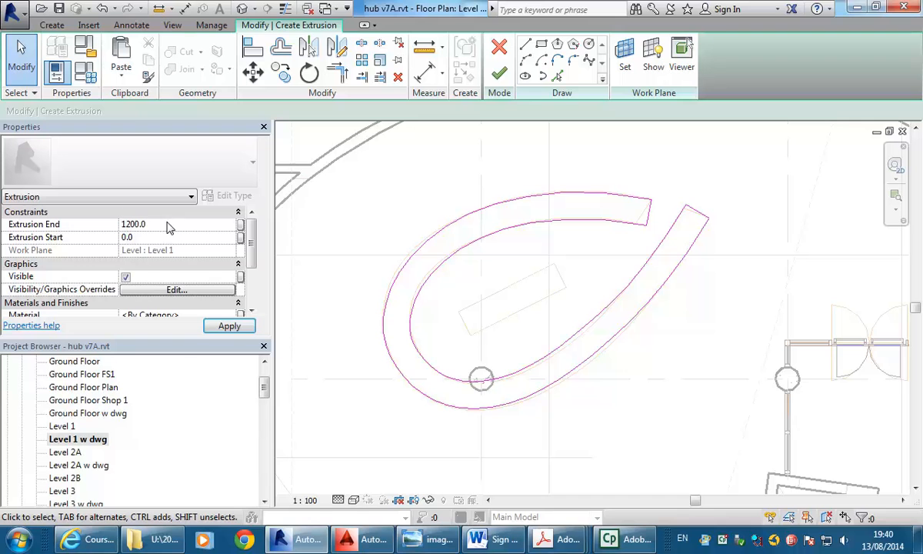
middle_drag(423, 191, 449, 206)
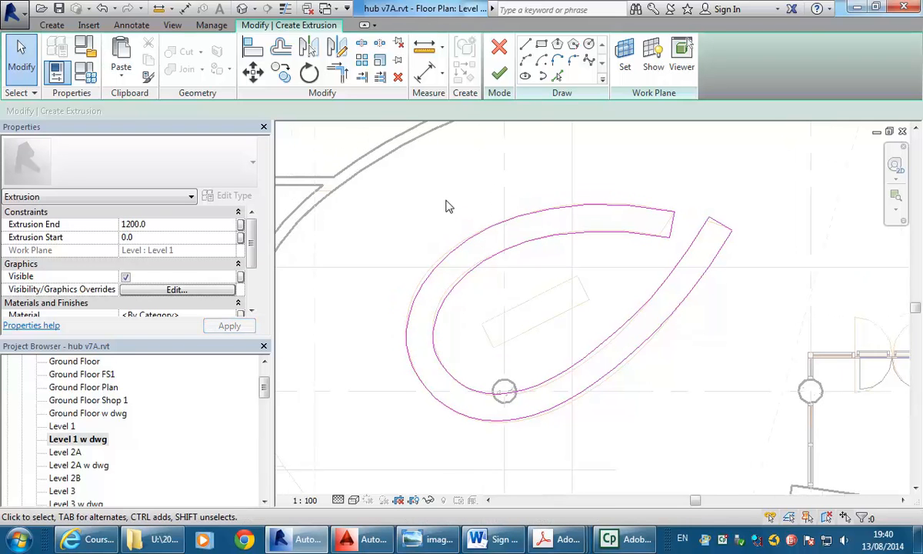
click(499, 74)
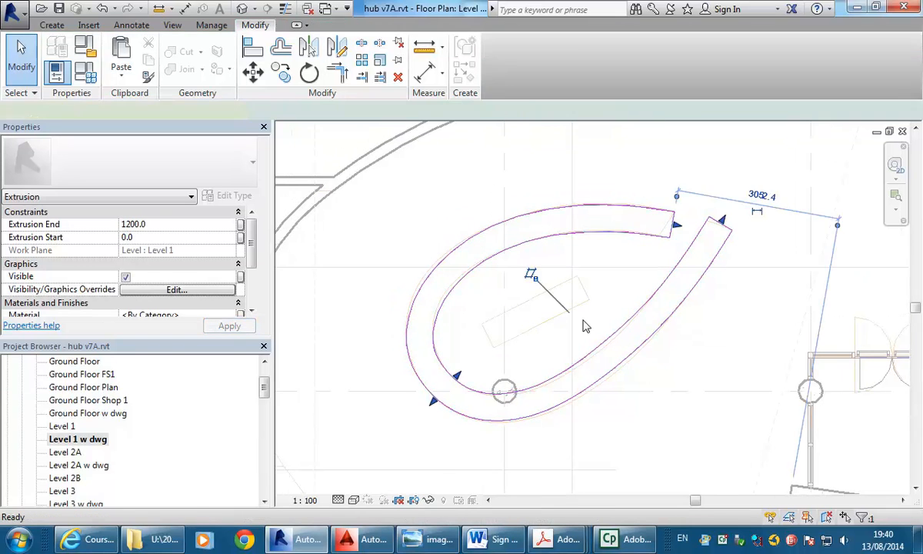
click(726, 318)
scroll(722, 318, down, 3)
middle_drag(726, 324, 675, 309)
scroll(674, 308, down, 1)
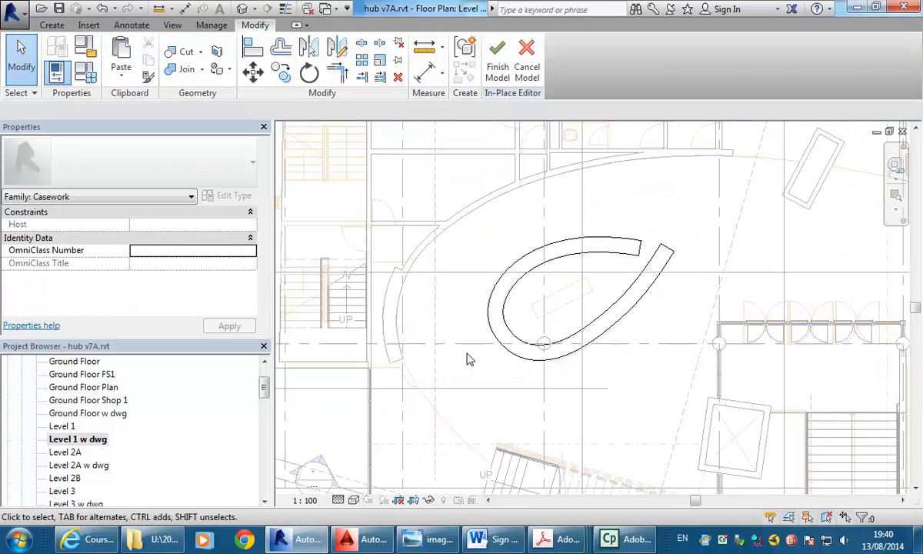
Open 3D View 3 and change the counter extrusion's Extrusion End to 1000
drag(262, 390, 261, 440)
double_click(67, 439)
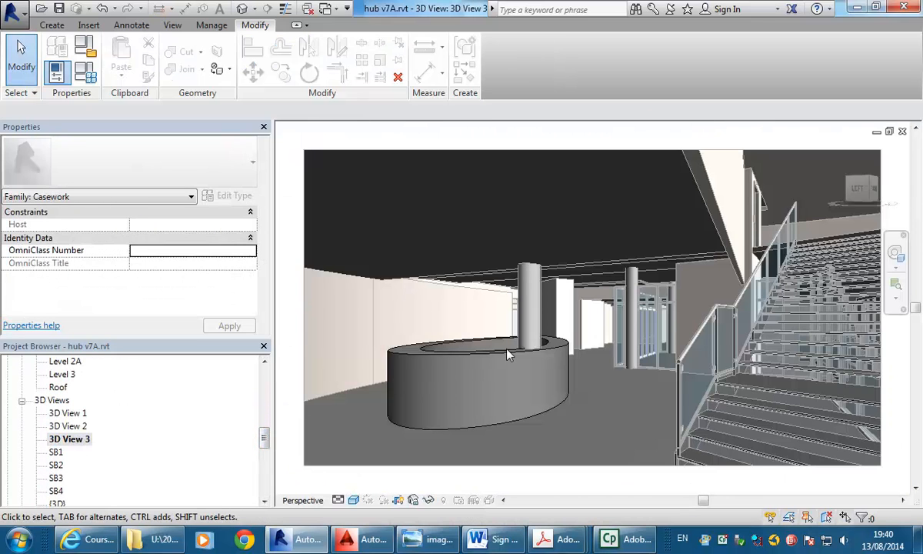
click(458, 363)
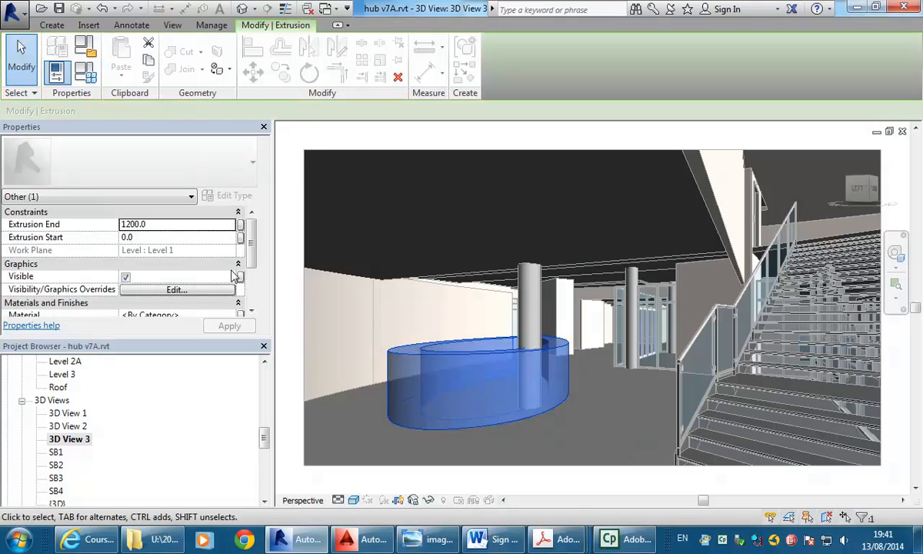
click(172, 224)
text(10)
key(Return)
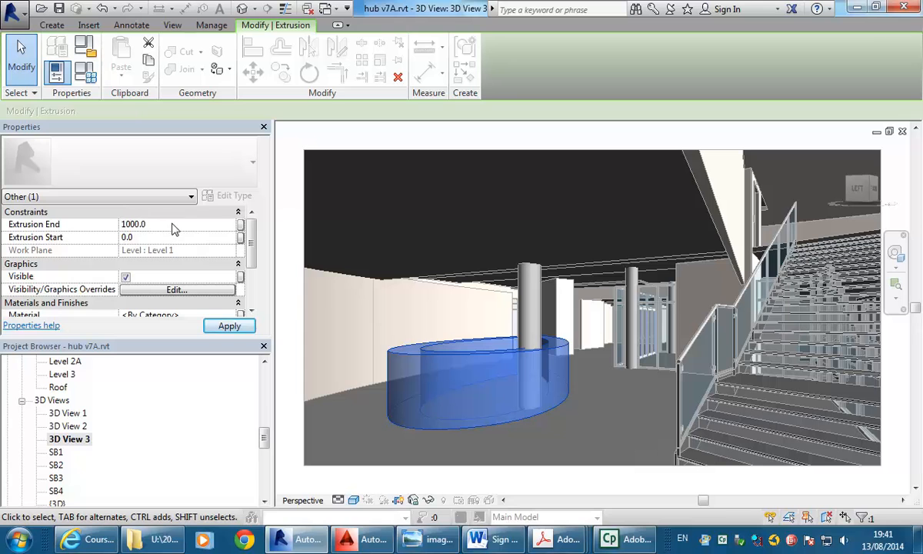
click(585, 400)
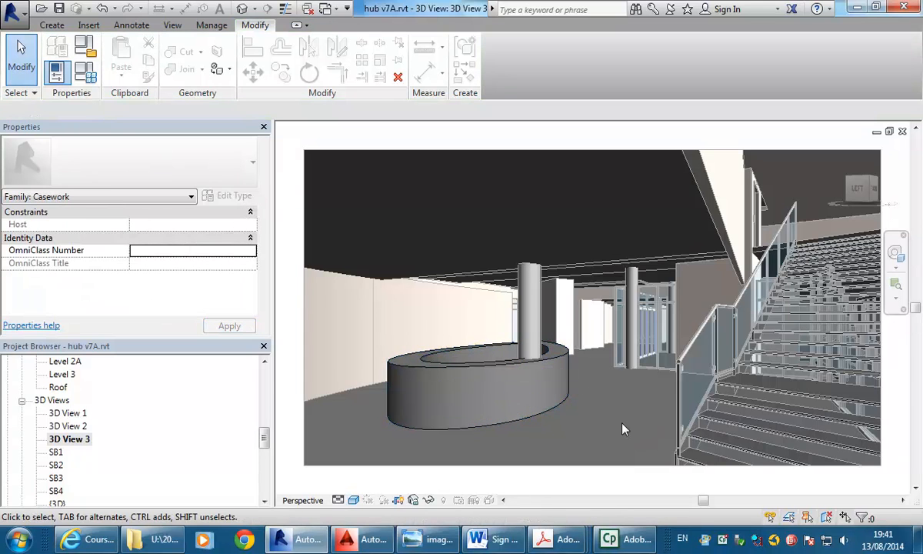
scroll(435, 321, up, 3)
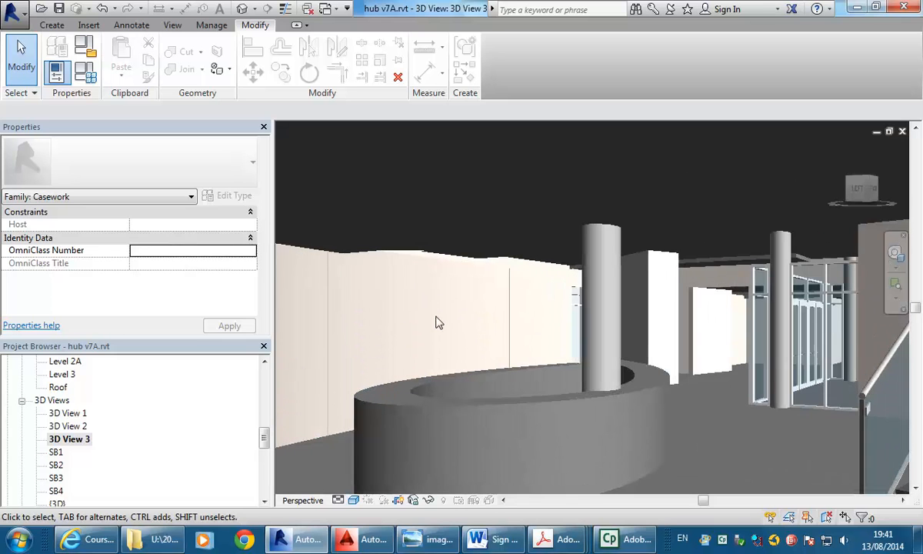
Return to the Level 1 w dwg floor plan and examine how the counter's two ends compare with the imported outline
drag(264, 437, 264, 389)
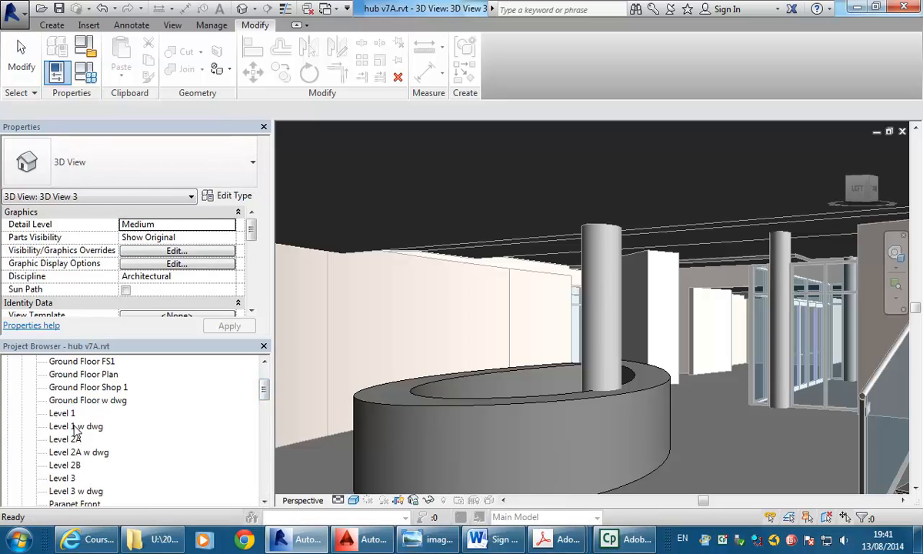
double_click(74, 427)
scroll(693, 243, up, 3)
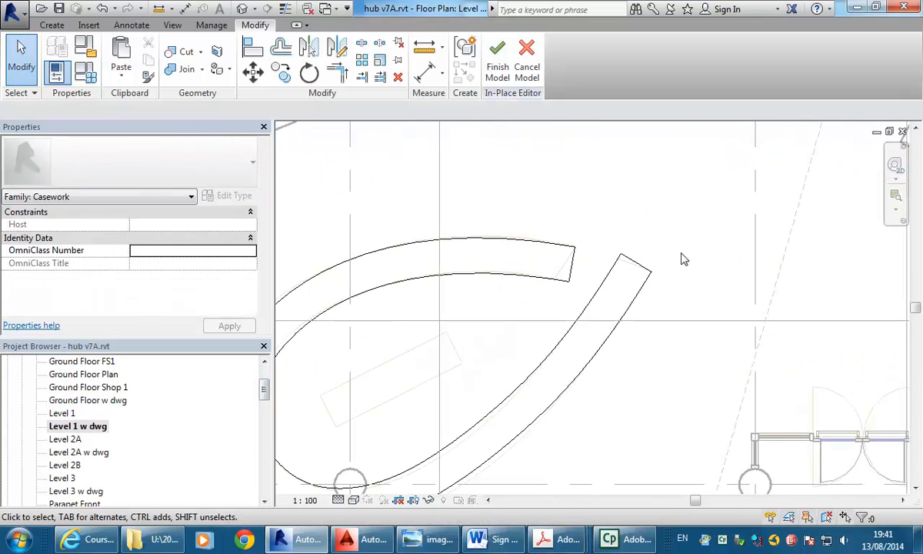
scroll(567, 292, up, 2)
middle_drag(568, 291, 468, 354)
scroll(459, 381, up, 2)
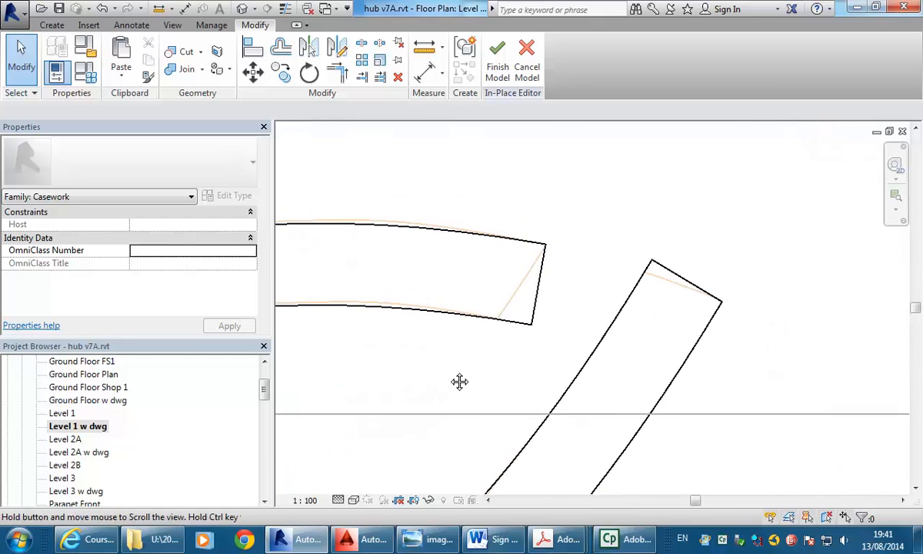
scroll(444, 387, up, 1)
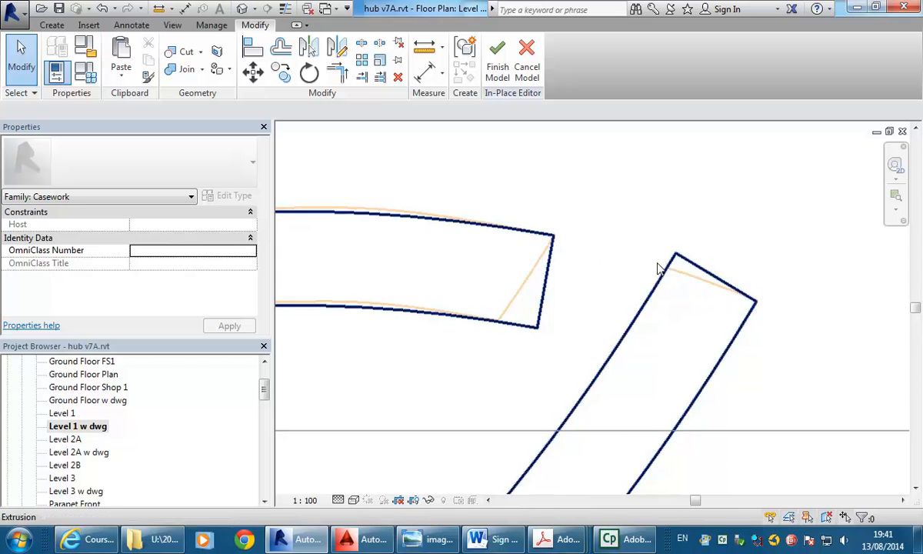
middle_drag(587, 192, 583, 199)
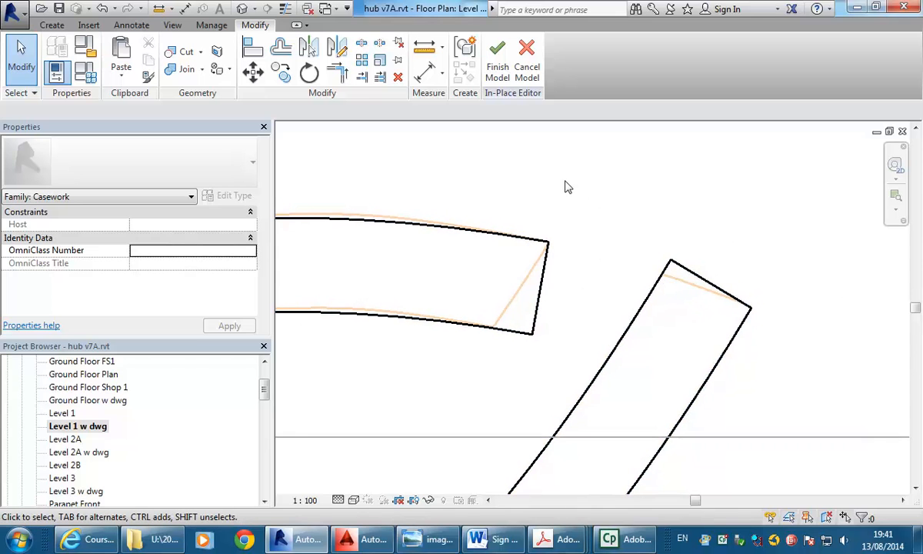
Create a void extrusion over the counter's right-hand end from a closed four-sided profile, with one edge about 620 long along the imported end line
click(52, 24)
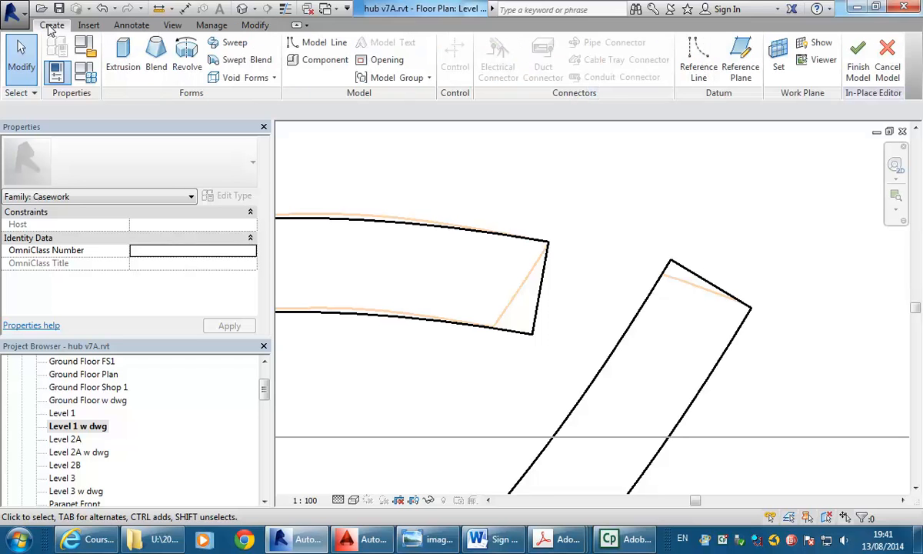
click(264, 78)
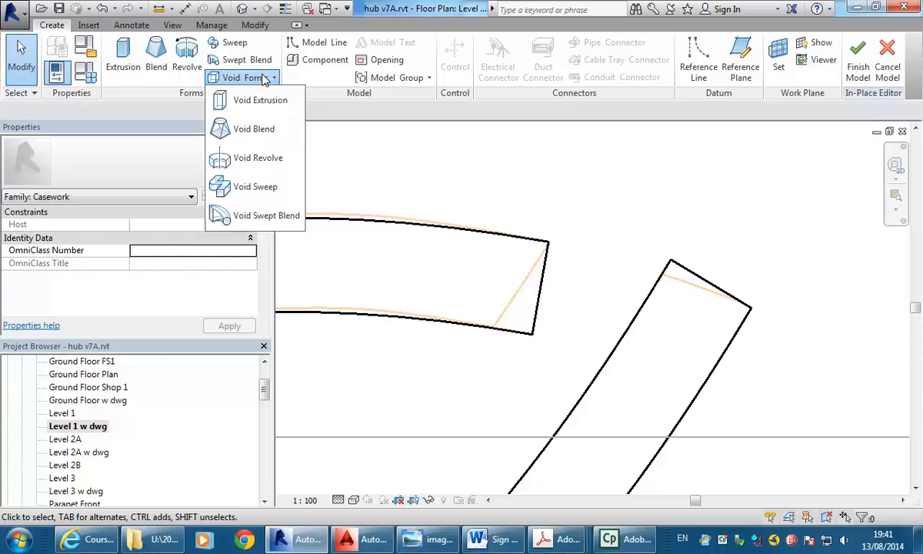
click(243, 99)
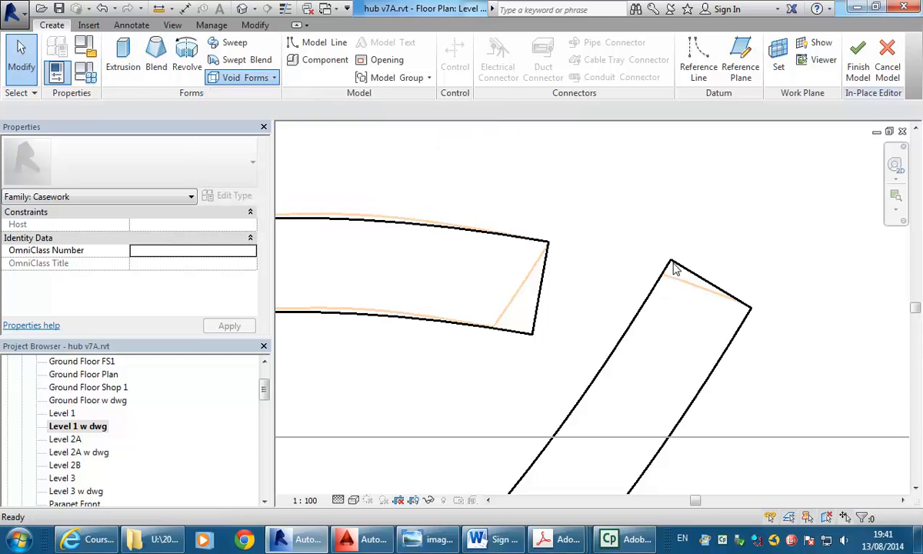
click(750, 305)
scroll(666, 276, up, 3)
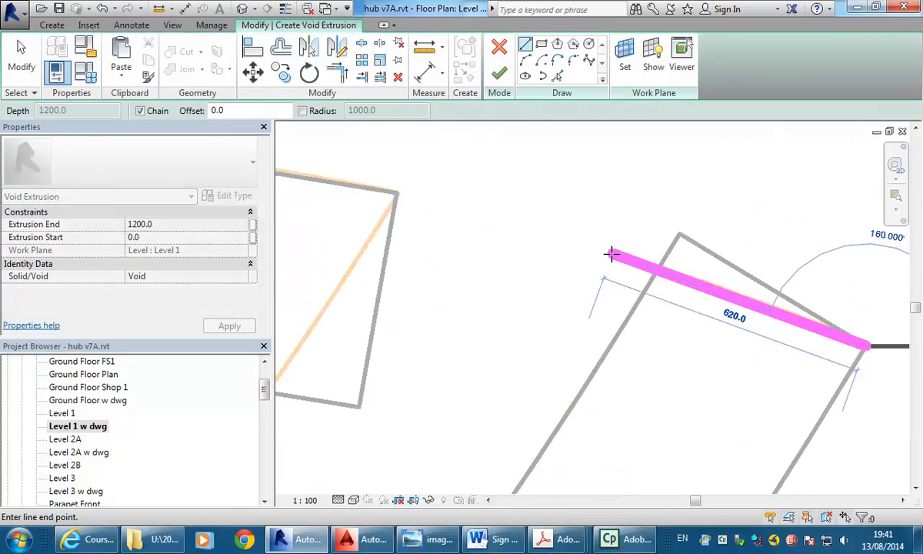
click(609, 251)
scroll(610, 251, down, 2)
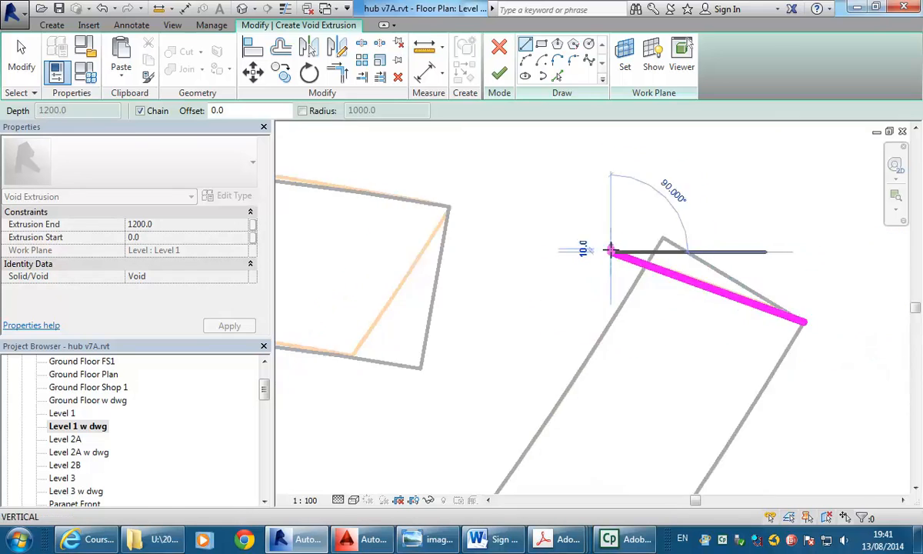
click(528, 206)
click(779, 330)
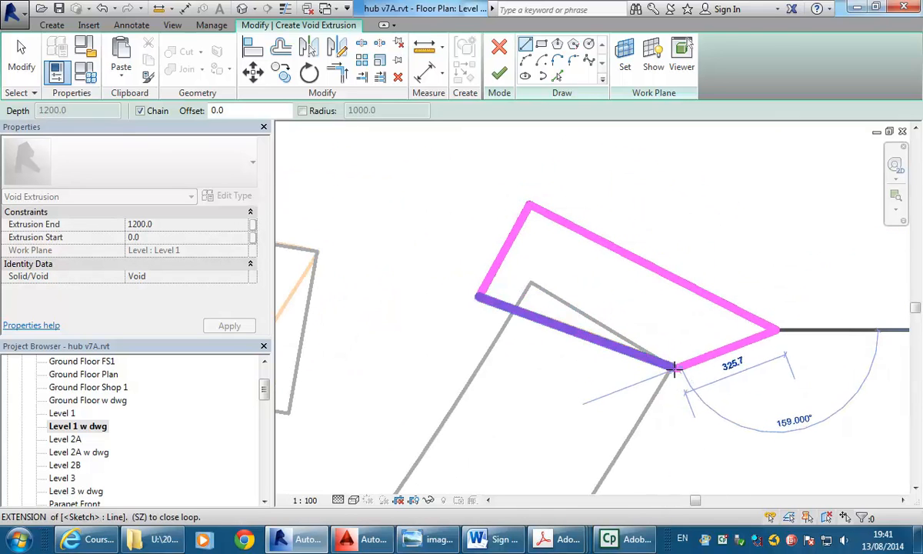
click(673, 367)
scroll(518, 267, down, 2)
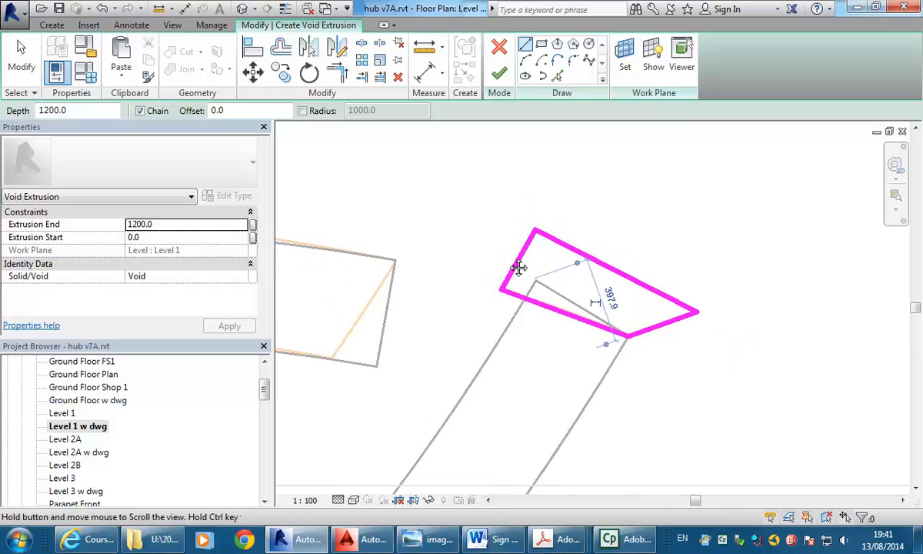
click(500, 72)
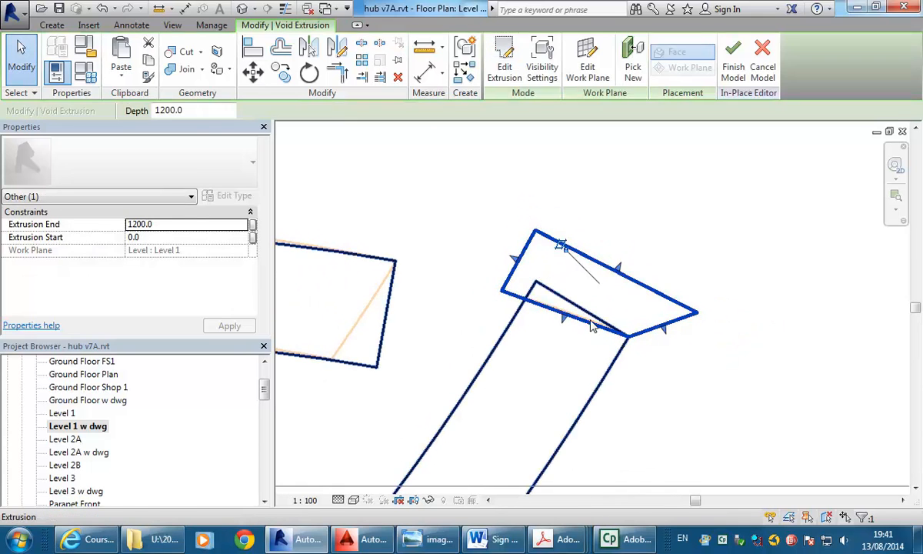
Create a void extrusion over the counter's other, upper end from a closed four-sided profile, with one edge about 720 long along the imported end line
click(675, 376)
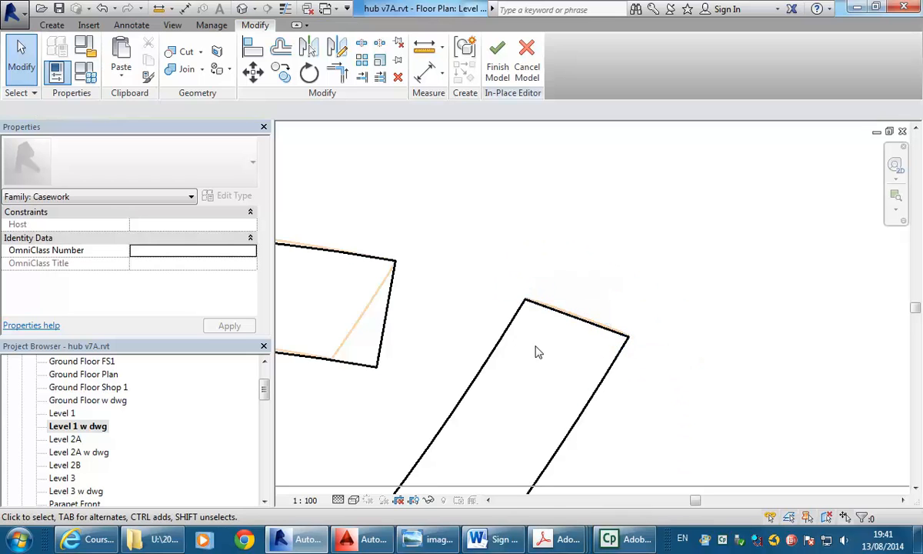
middle_drag(461, 264, 549, 359)
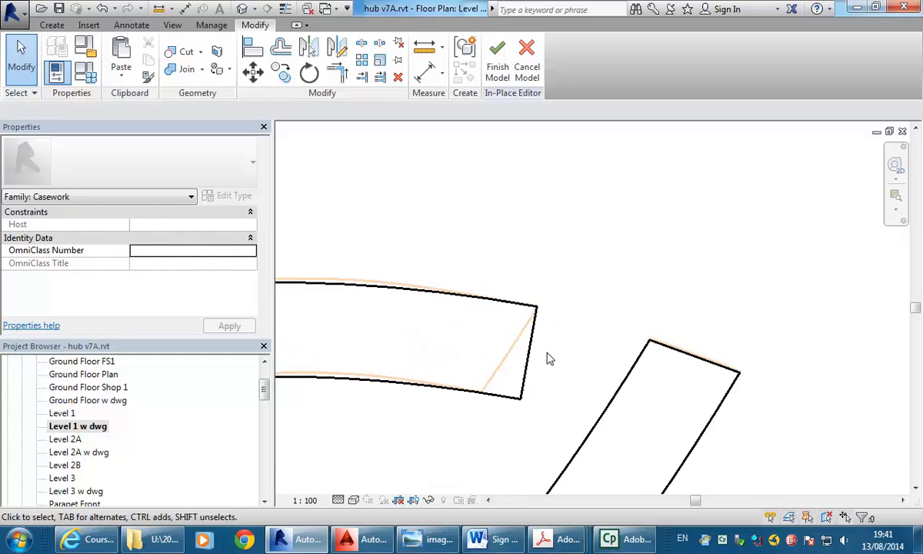
click(52, 25)
click(240, 77)
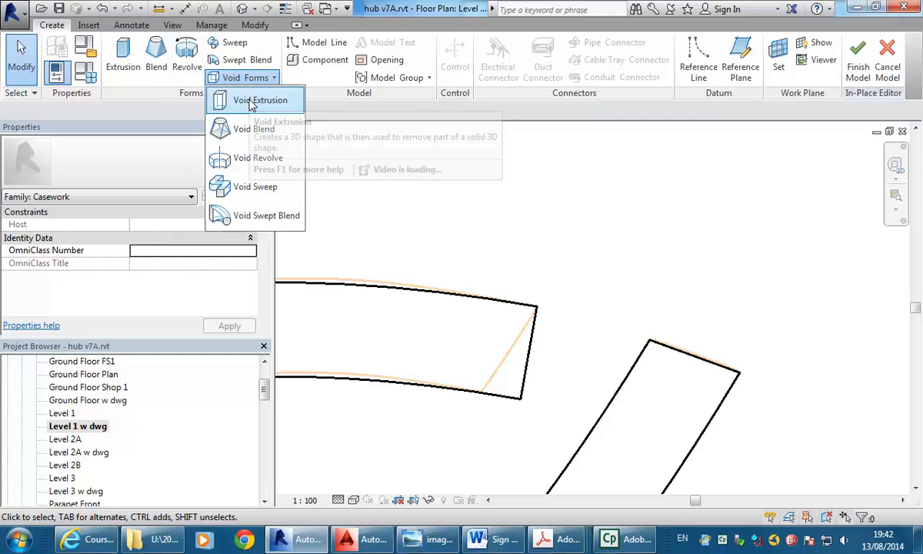
click(250, 103)
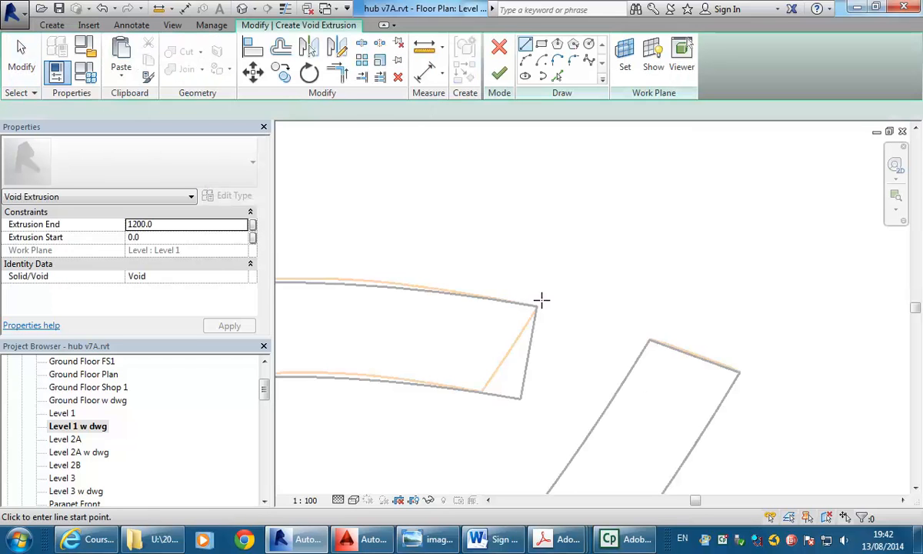
click(536, 307)
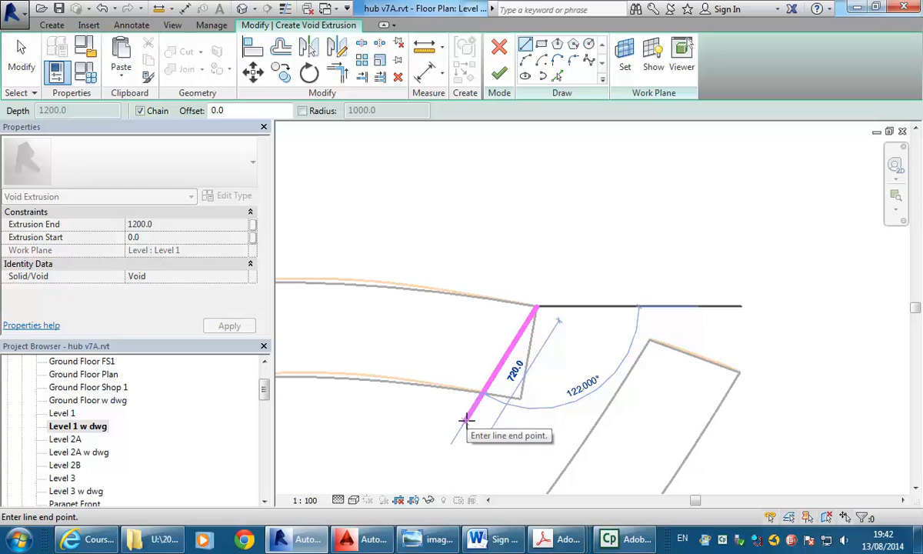
click(465, 420)
click(543, 435)
scroll(567, 295, up, 3)
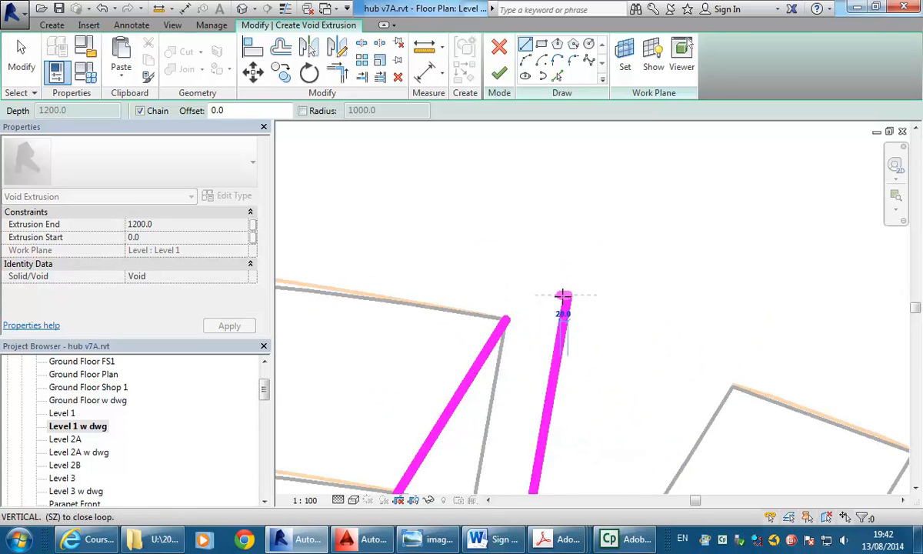
click(567, 295)
click(506, 318)
scroll(477, 277, down, 3)
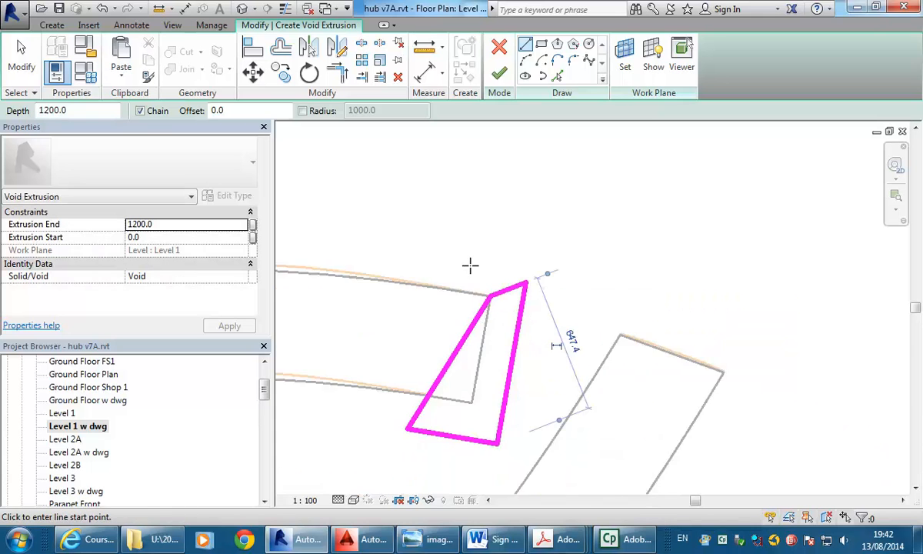
click(504, 79)
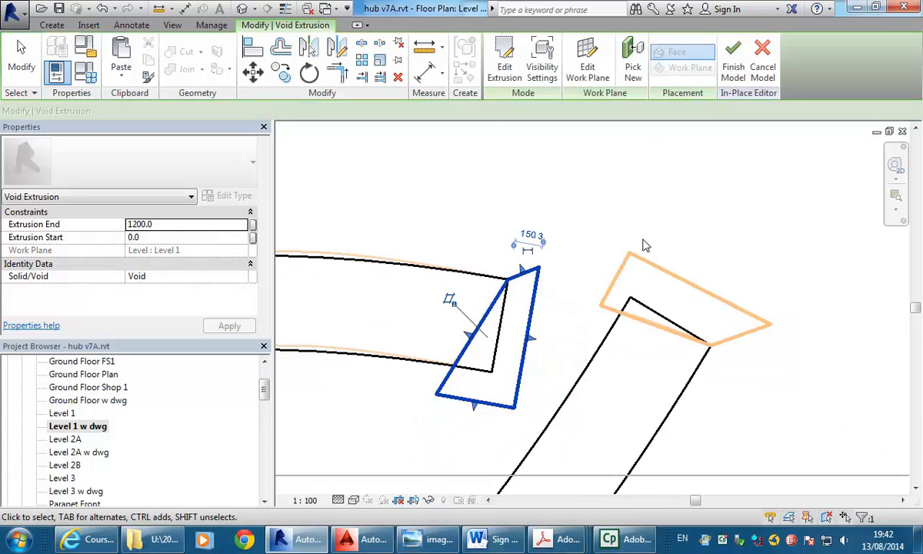
click(586, 194)
Examine the counter's two trimmed ends and the imported rectangle inside its curve
scroll(604, 201, down, 6)
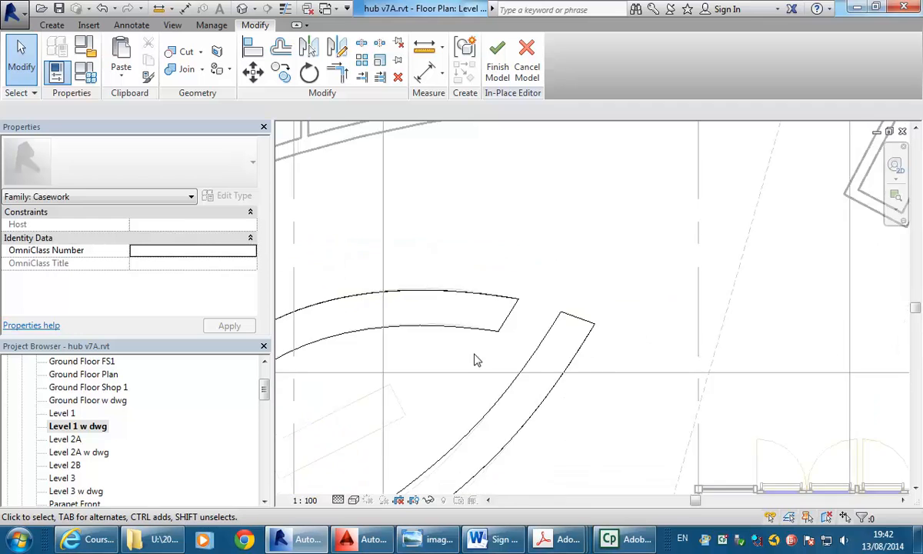
scroll(612, 281, down, 1)
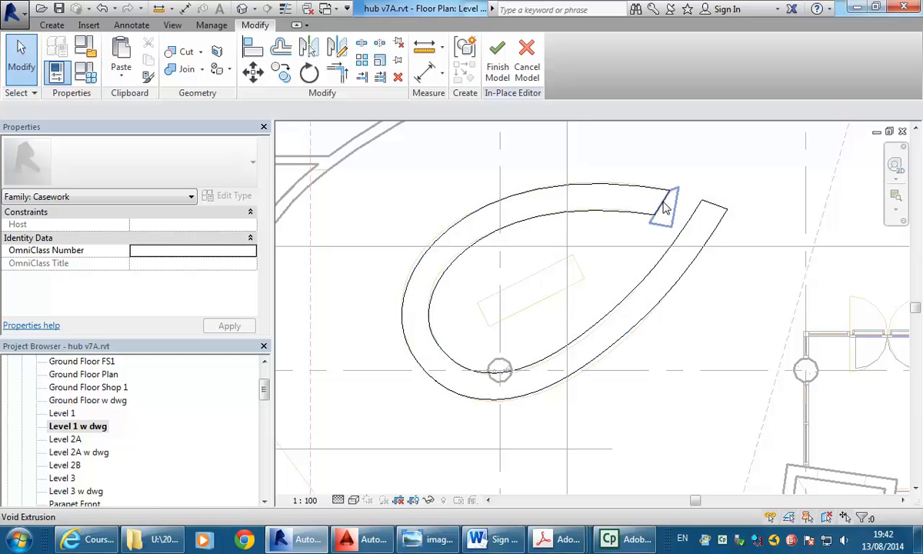
scroll(610, 163, down, 1)
middle_drag(615, 176, 590, 189)
scroll(590, 189, up, 2)
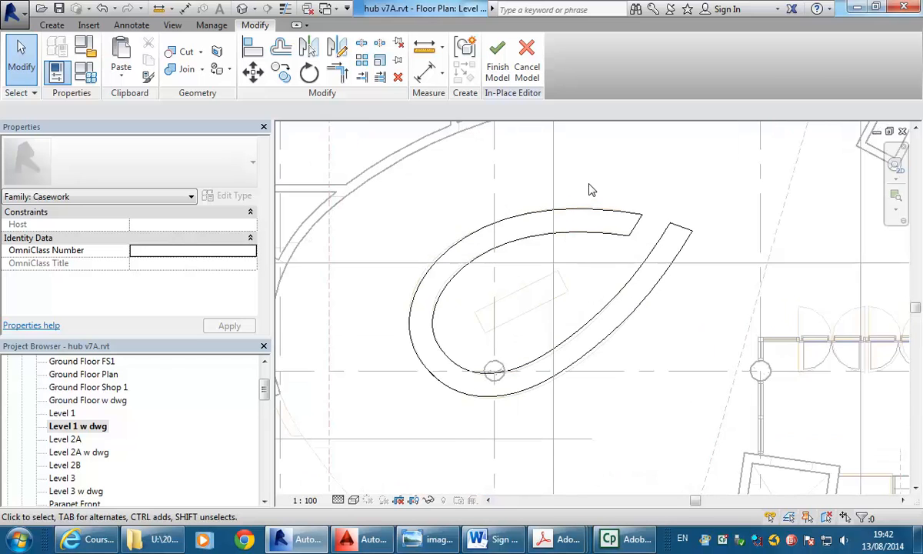
scroll(507, 313, up, 2)
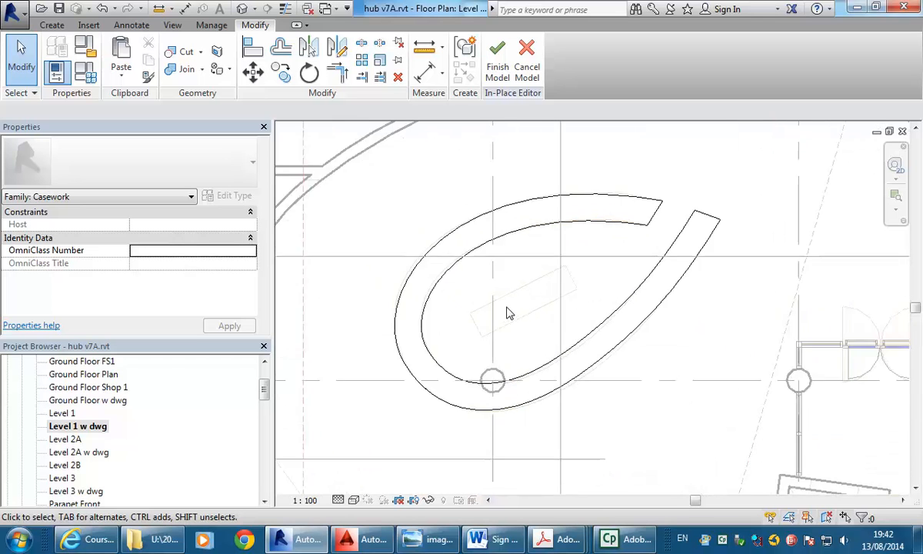
scroll(519, 313, up, 1)
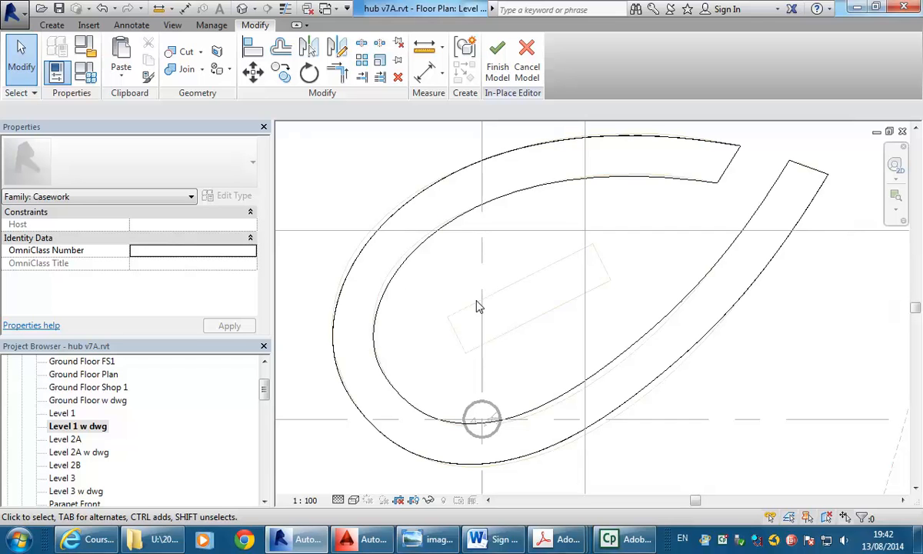
scroll(475, 303, down, 1)
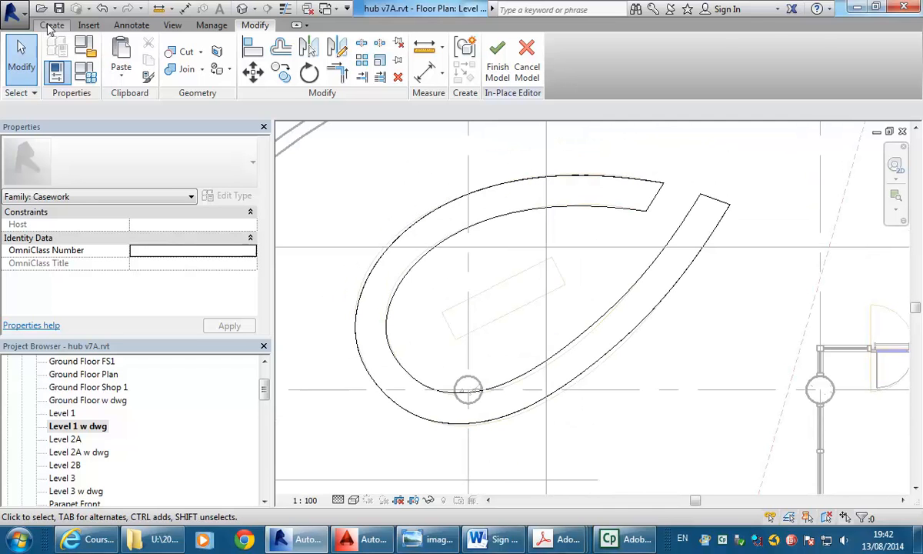
Start a solid blend and sketch its four-sided base boundary just outside the imported rectangle, about 2176 long and 660 wide
click(51, 25)
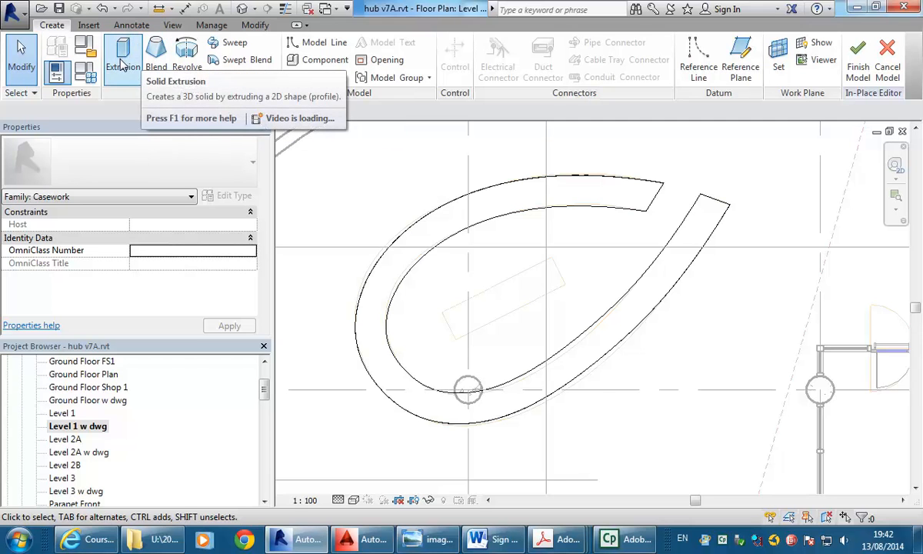
click(159, 67)
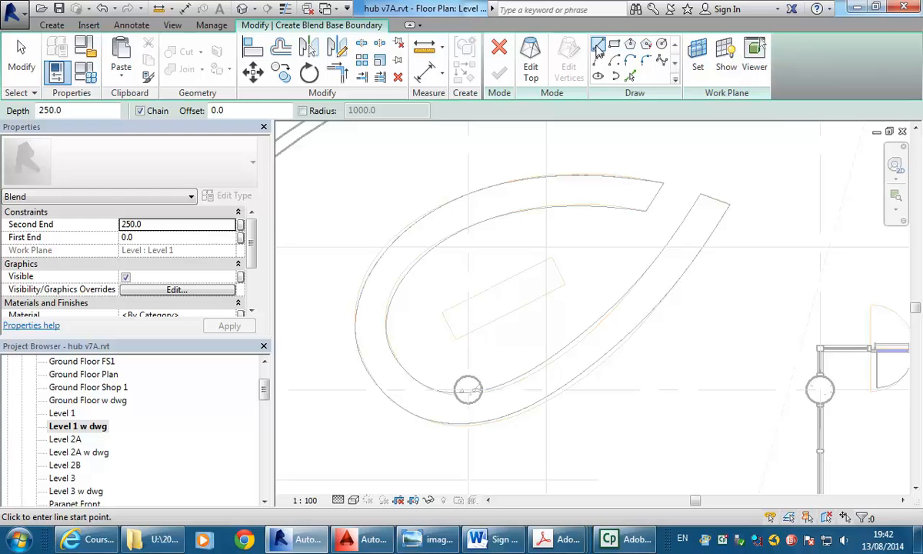
scroll(508, 271, up, 2)
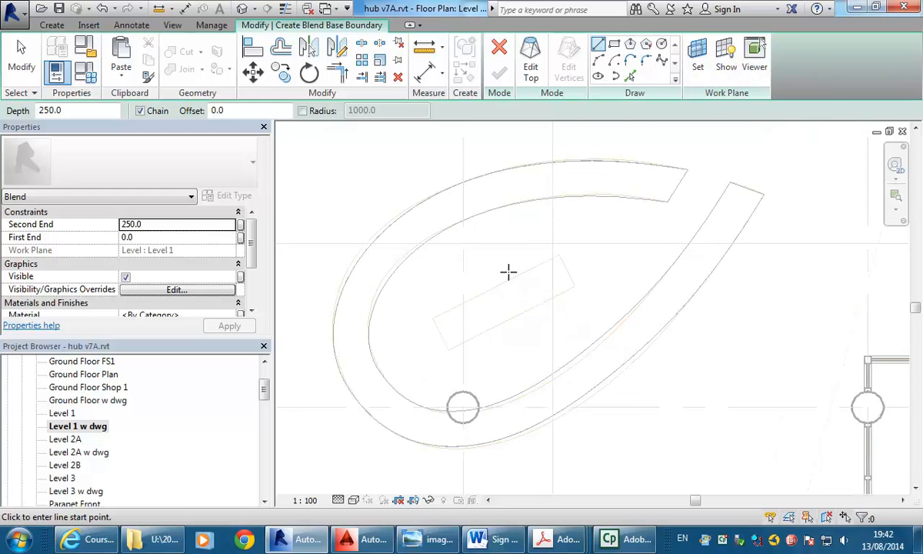
scroll(400, 322, up, 2)
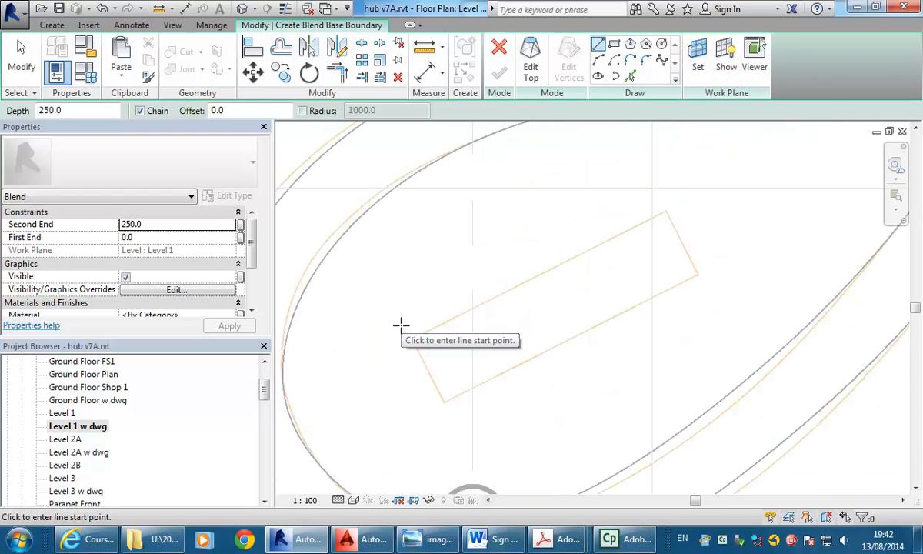
click(391, 333)
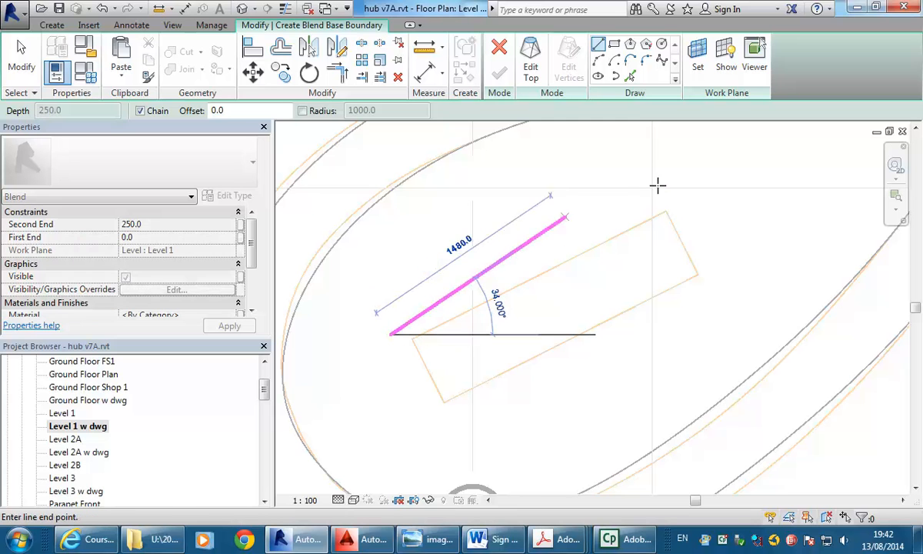
click(666, 196)
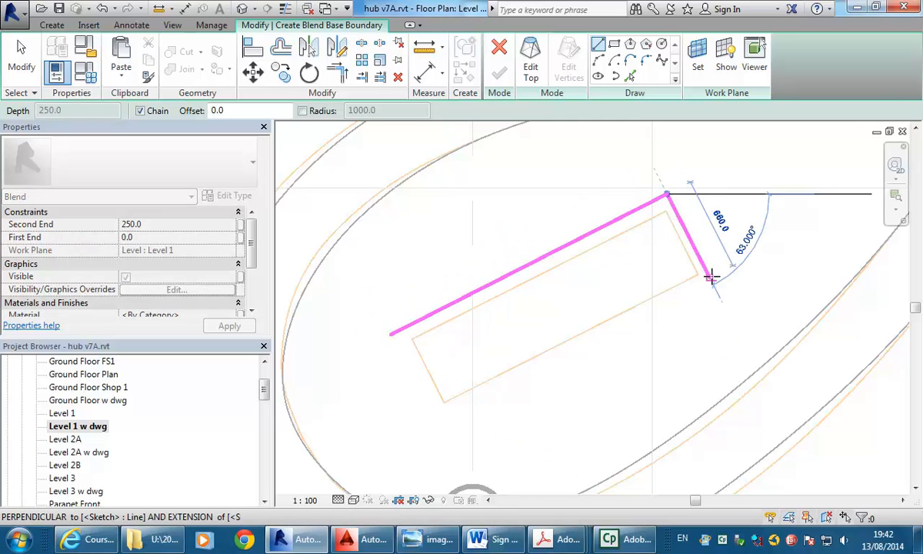
click(709, 279)
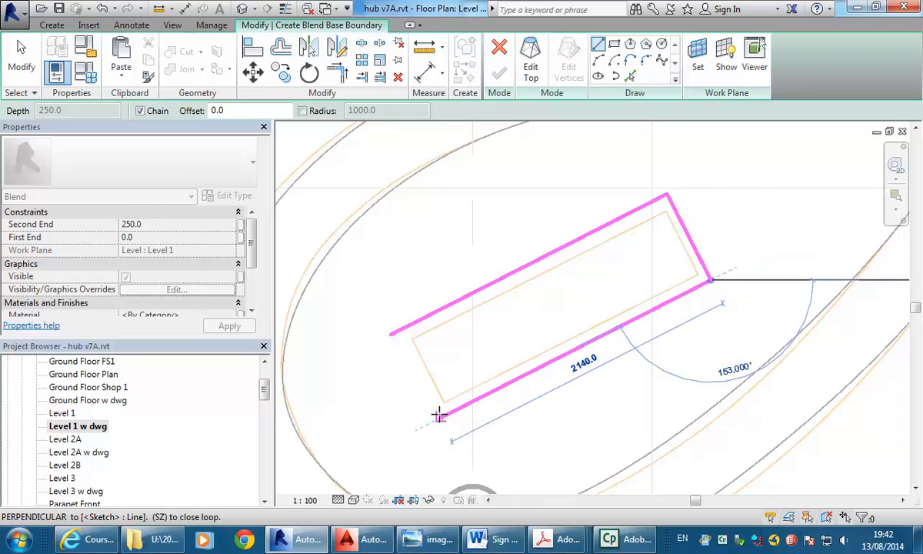
click(440, 417)
click(387, 331)
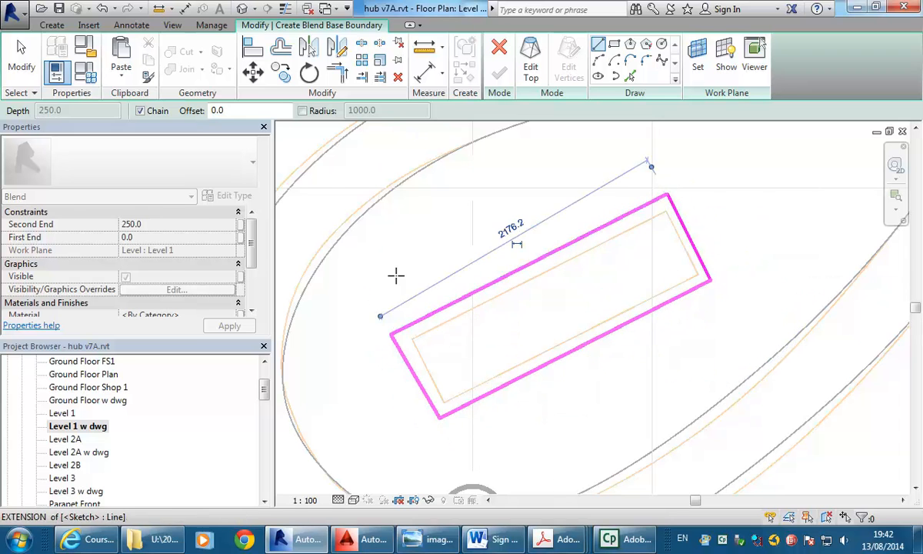
scroll(396, 274, down, 2)
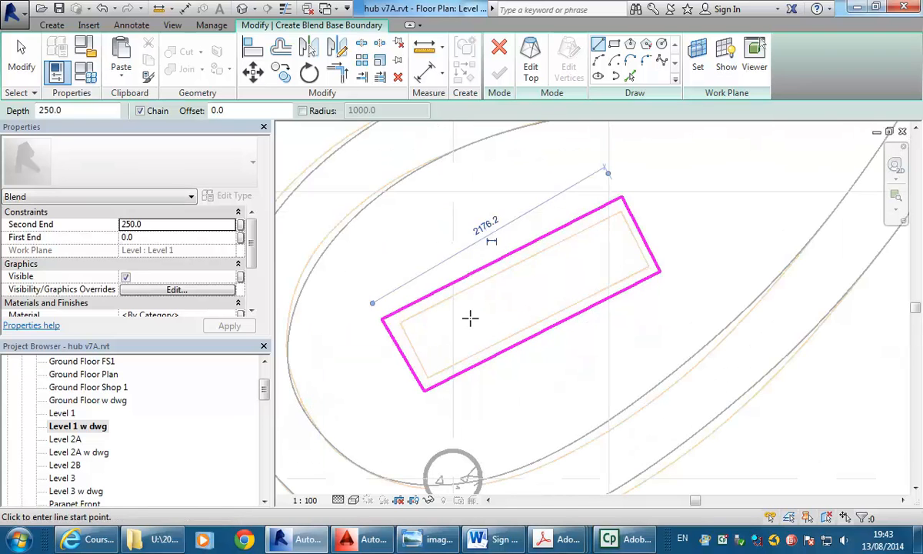
scroll(562, 281, up, 2)
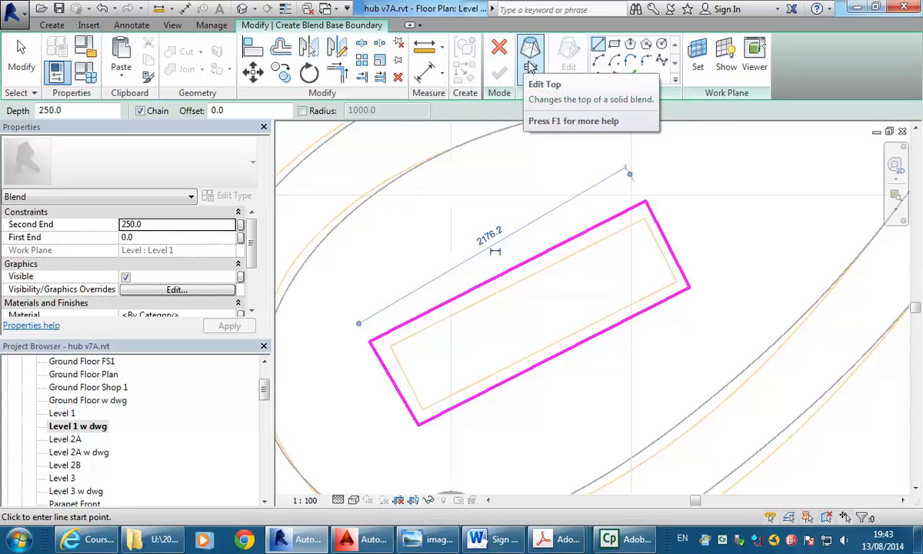
Sketch the blend's top boundary as a closed four-sided profile just inside the imported rectangle, about 400 wide
click(529, 67)
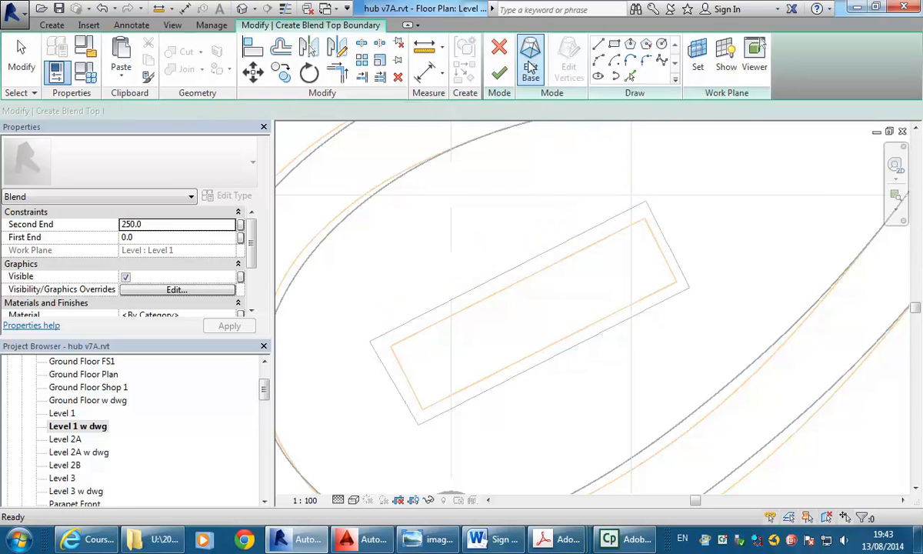
scroll(662, 279, up, 2)
click(666, 282)
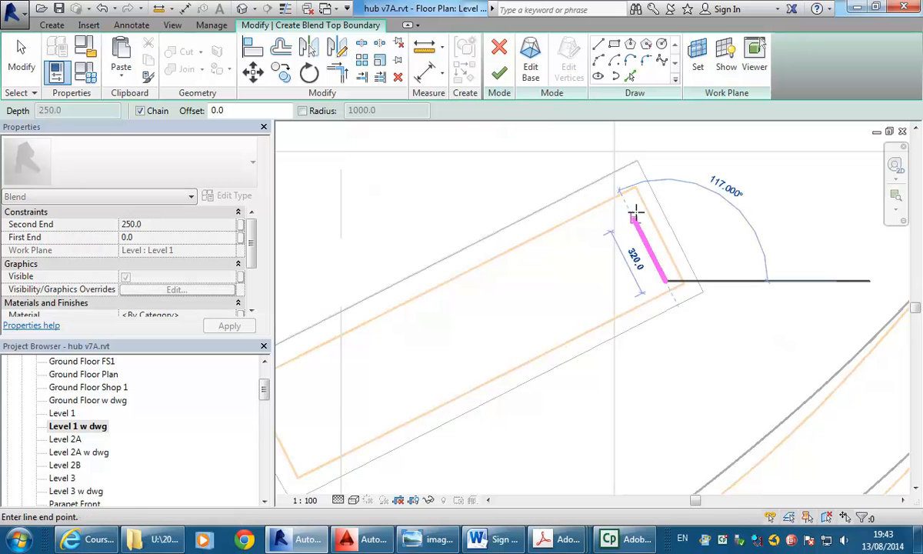
click(628, 203)
scroll(566, 246, down, 2)
middle_drag(565, 245, 696, 178)
scroll(539, 269, up, 3)
click(512, 245)
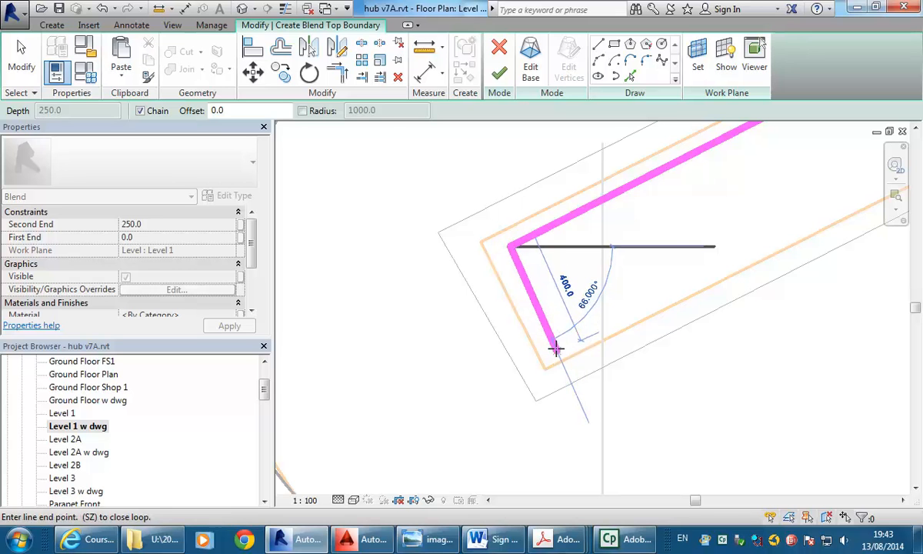
click(559, 346)
middle_drag(558, 346, 740, 169)
scroll(661, 222, down, 2)
scroll(693, 227, up, 2)
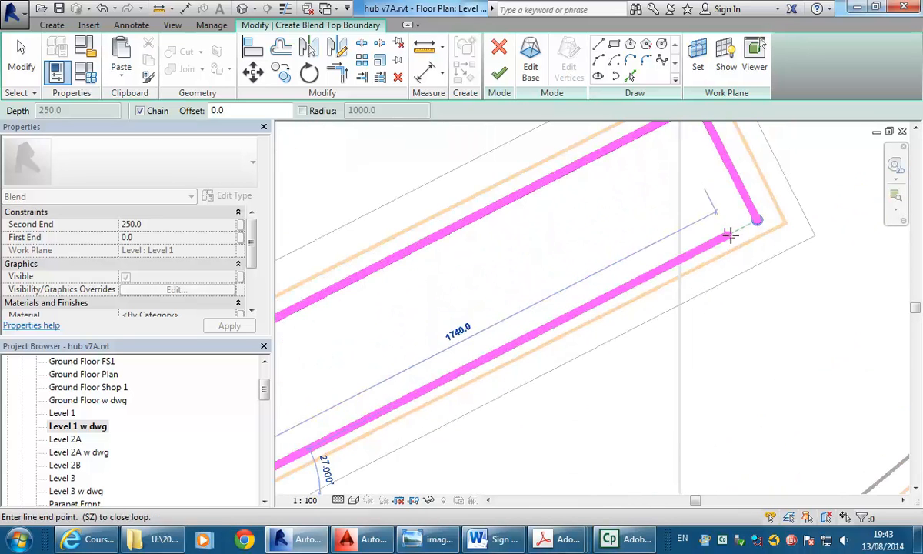
click(723, 221)
scroll(655, 238, down, 2)
middle_drag(655, 237, 681, 245)
scroll(648, 234, down, 2)
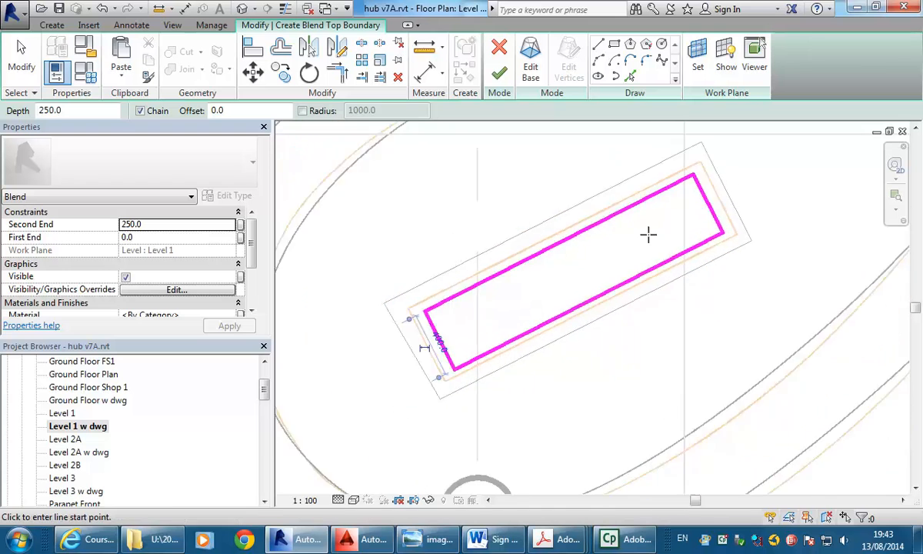
middle_drag(482, 183, 474, 190)
scroll(439, 274, down, 1)
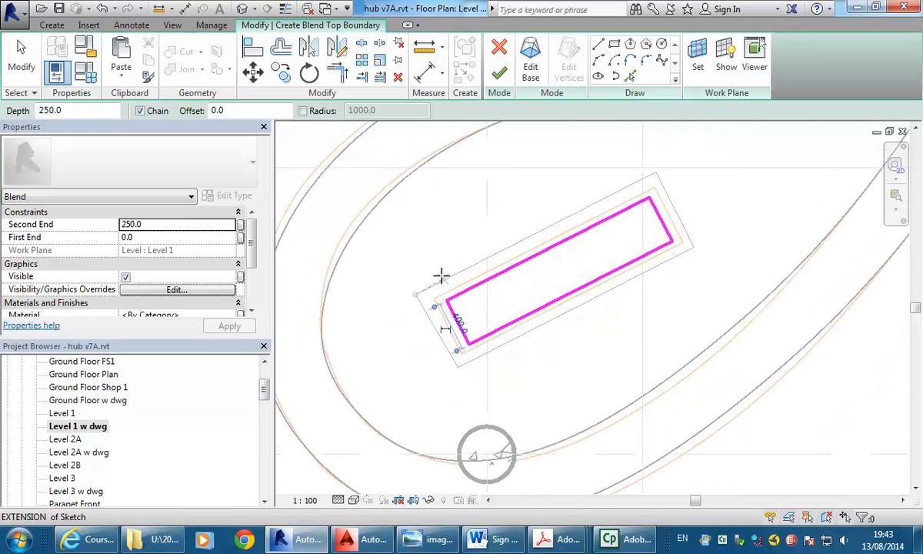
Set the blend's Second End to 2000 and open the Level 1 floor plan
click(164, 224)
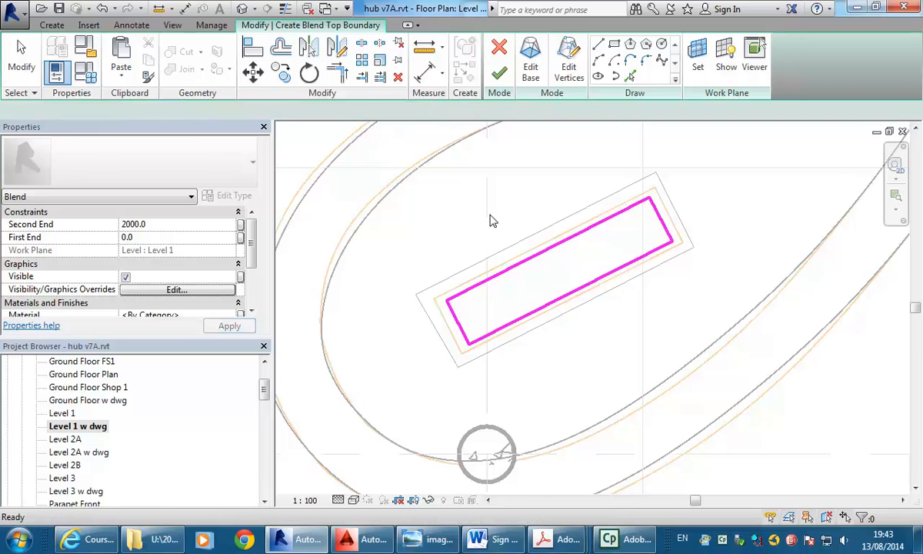
scroll(490, 216, up, 1)
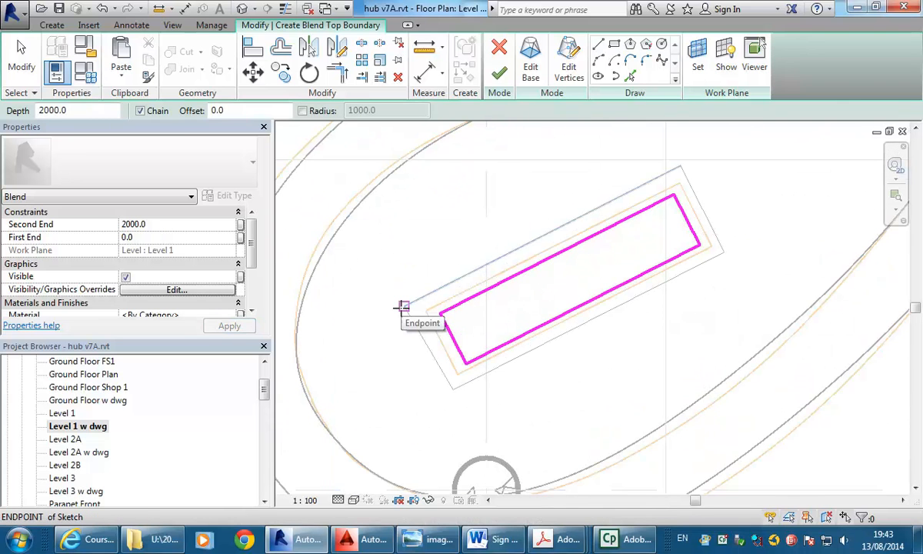
click(403, 307)
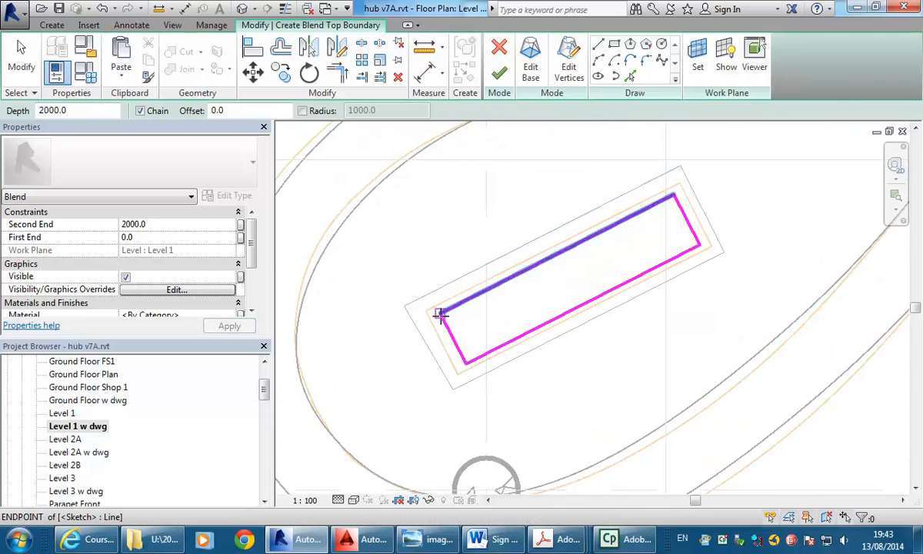
drag(265, 391, 266, 373)
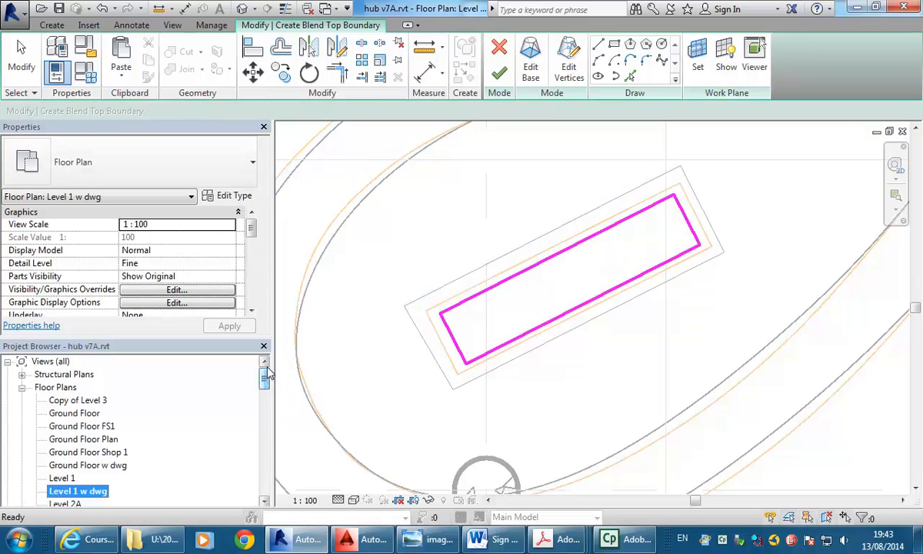
double_click(63, 478)
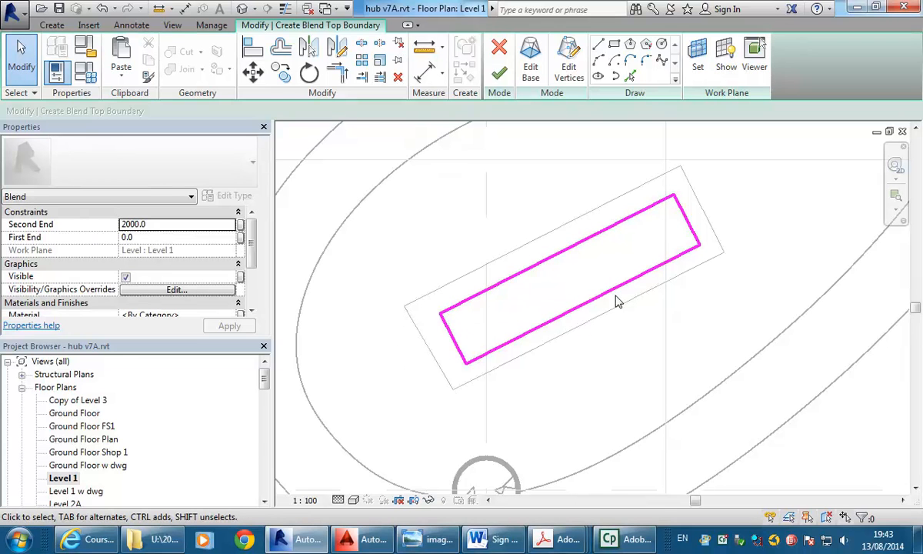
Nudge one short side and one long side of the top boundary inward to about 1813 by 387, and finish the blend
click(688, 227)
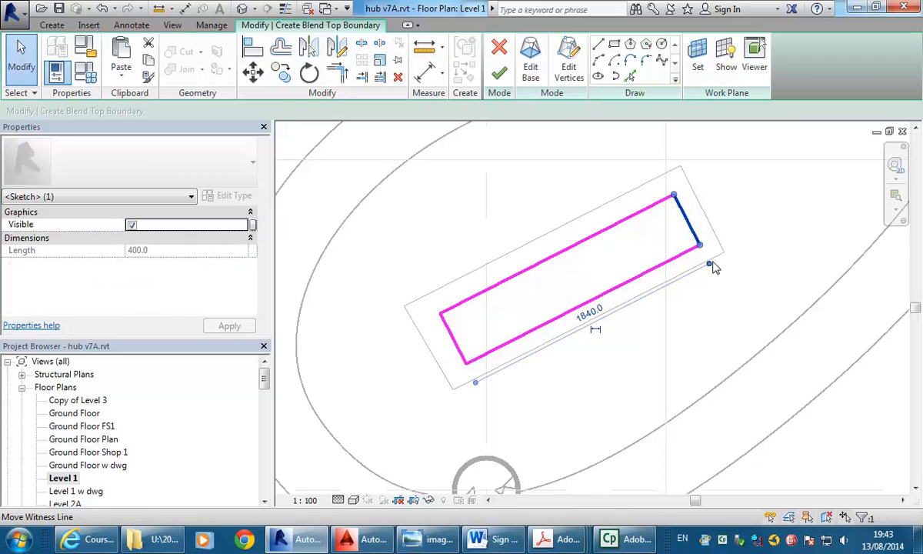
key(Left)
click(680, 292)
middle_drag(609, 290, 635, 315)
click(634, 315)
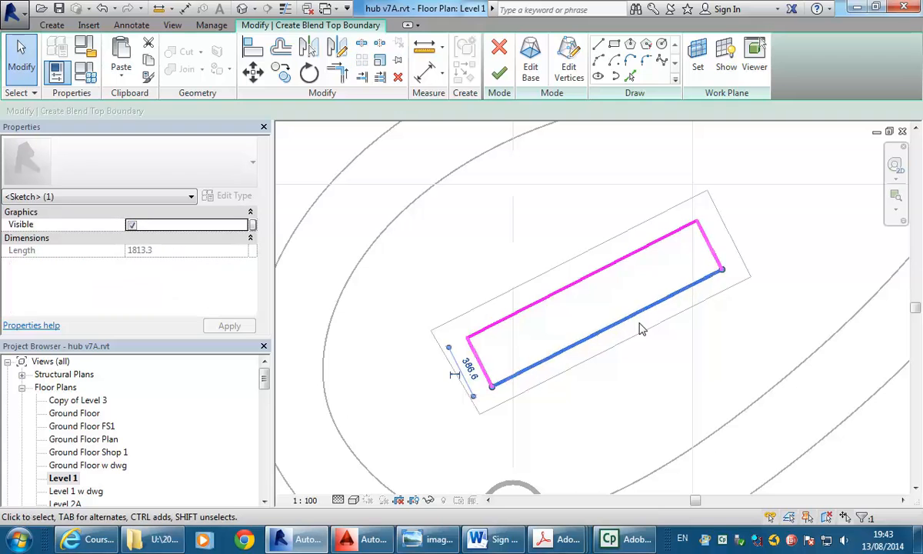
click(728, 334)
middle_drag(730, 334, 699, 326)
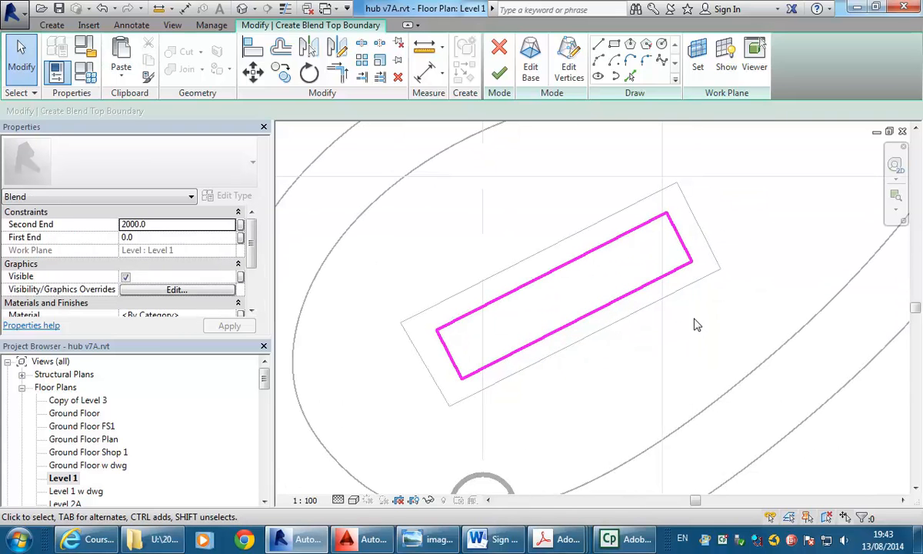
click(501, 71)
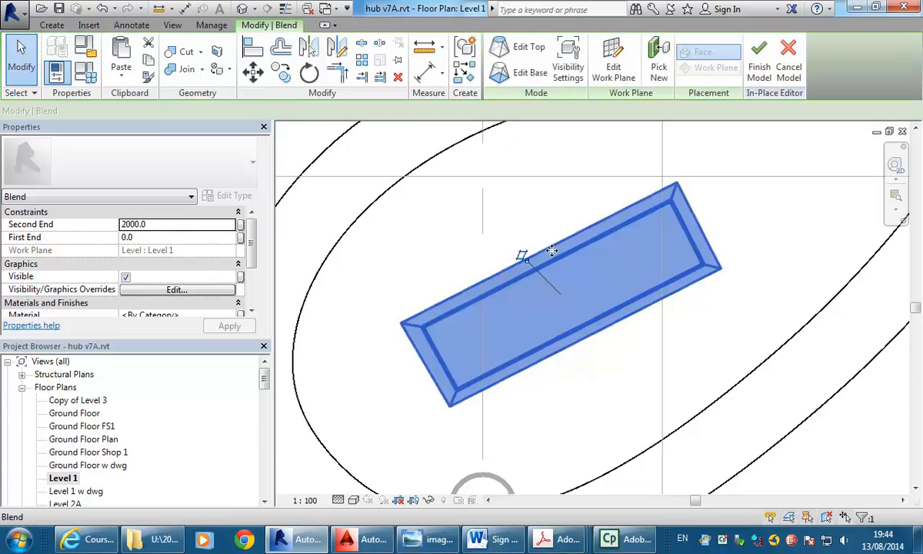
Open 3D View 3 and set the tapered blend's Second End to 3000
scroll(565, 241, down, 1)
middle_drag(564, 241, 576, 194)
drag(264, 380, 254, 436)
double_click(65, 436)
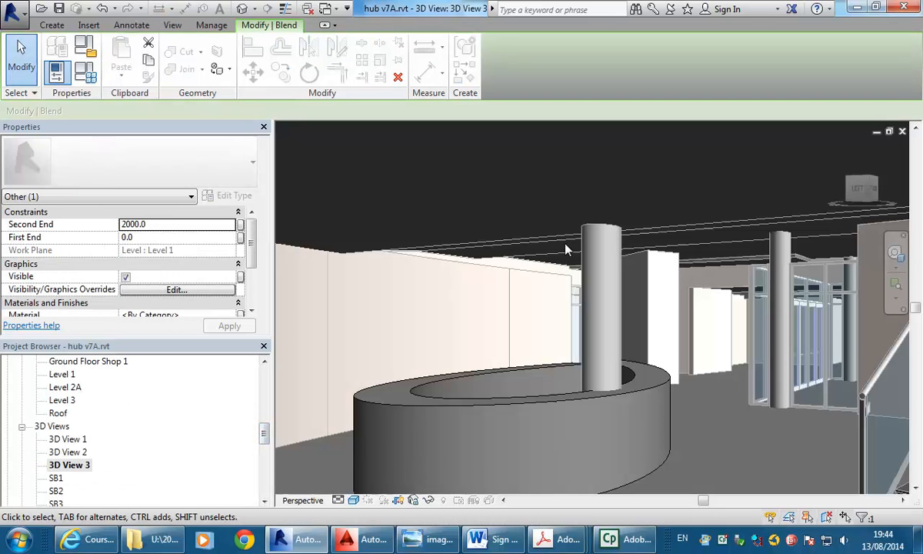
click(439, 313)
scroll(442, 314, up, 2)
scroll(440, 314, down, 1)
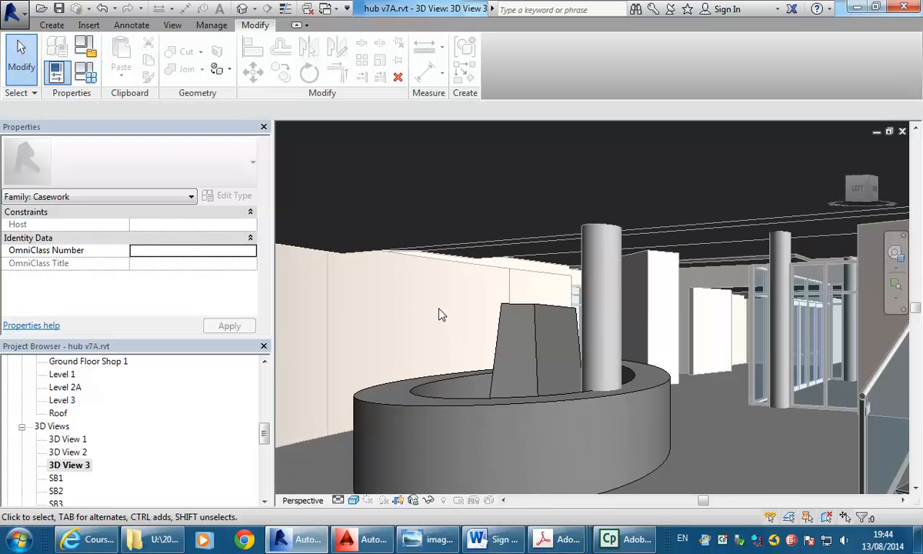
click(542, 308)
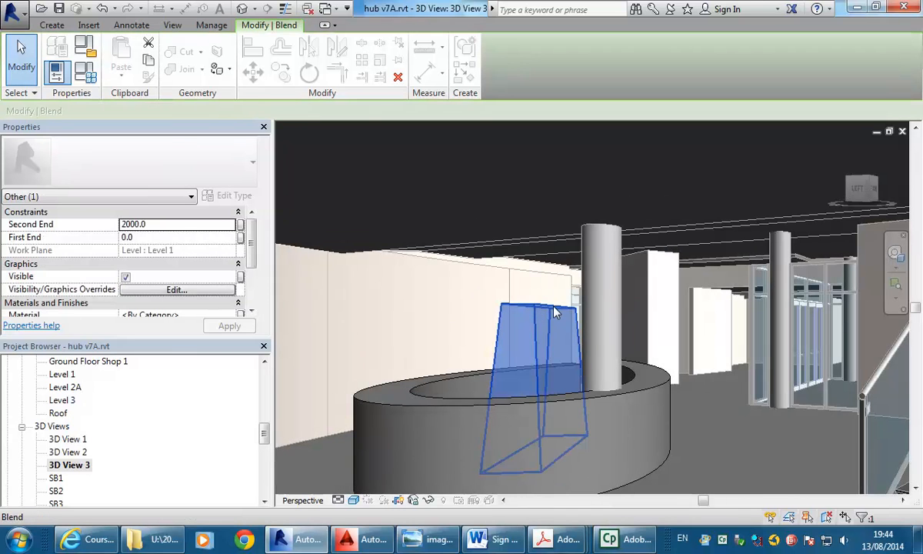
click(168, 225)
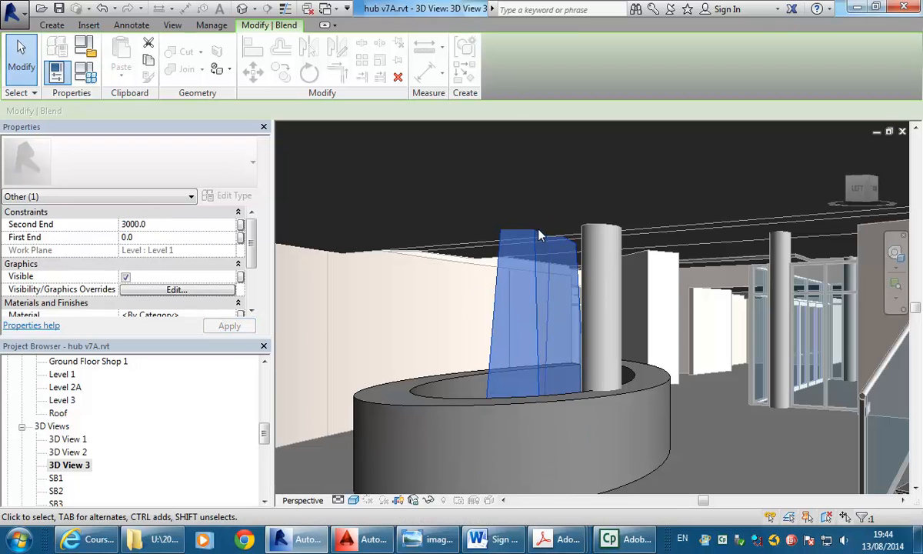
click(371, 332)
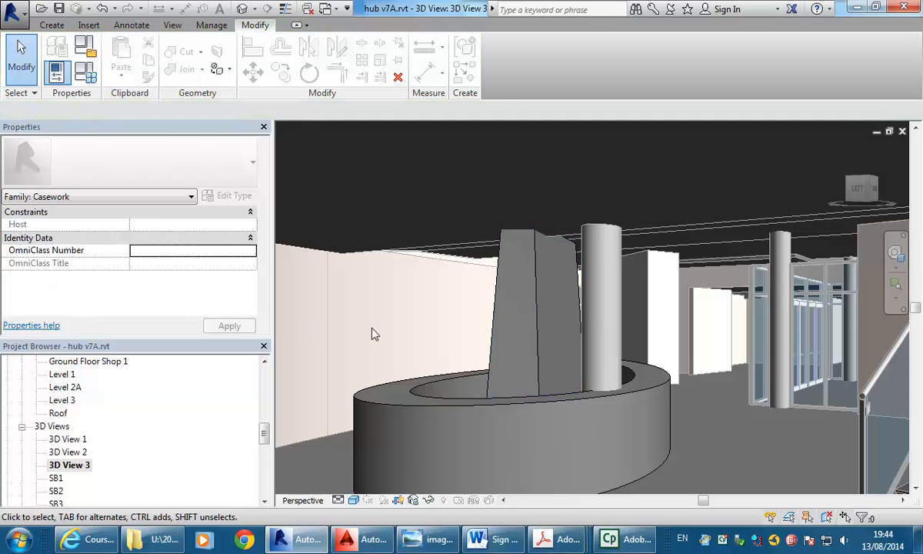
Examine the taller blend against the counter and ceiling in perspective, and open the Level 1 w dwg floor plan
scroll(372, 333, down, 6)
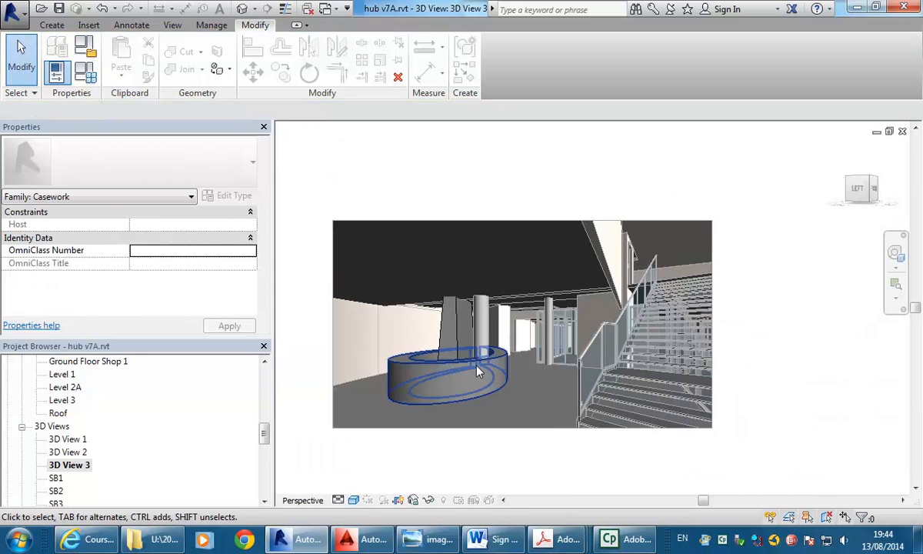
scroll(446, 347, up, 4)
scroll(494, 348, up, 2)
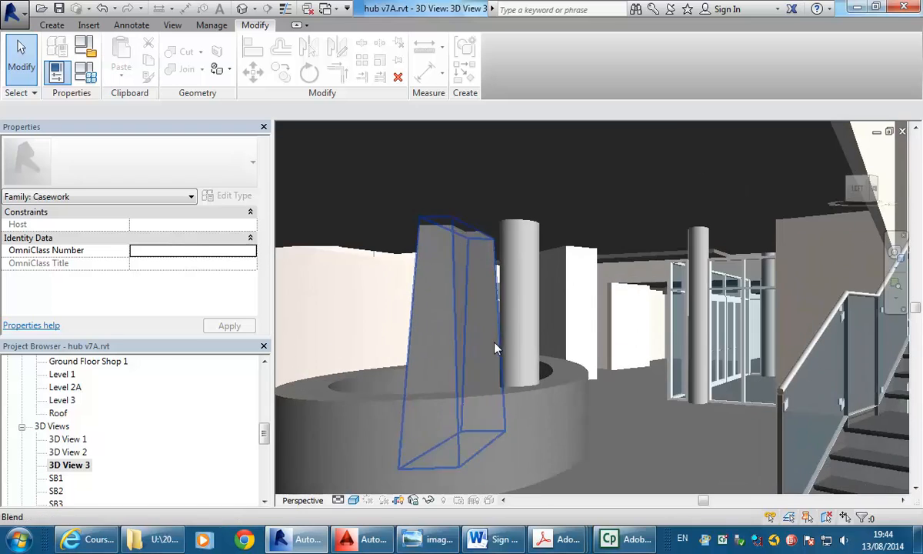
middle_drag(412, 340, 489, 341)
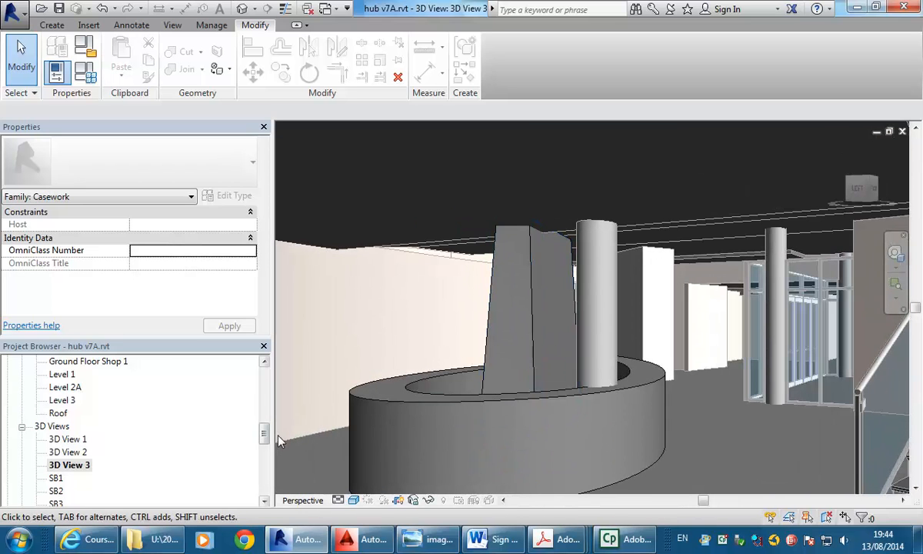
drag(264, 435, 264, 389)
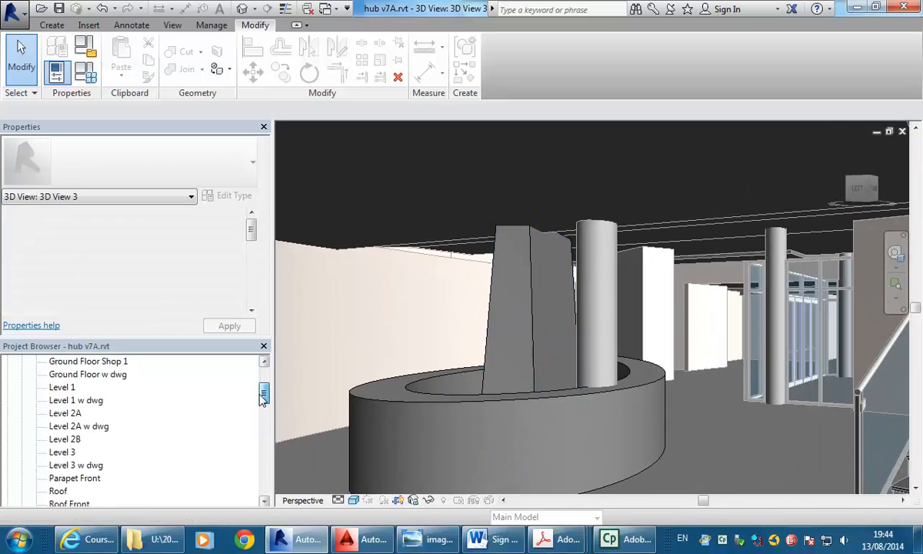
double_click(75, 400)
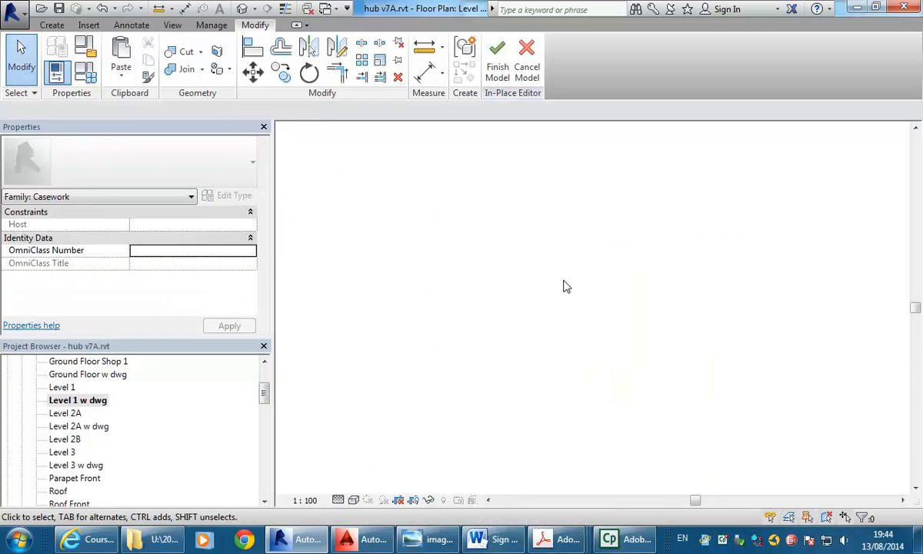
Compare the outlines of the counter and blend with the imported drawing on the Level 1 w dwg plan
scroll(546, 294, down, 4)
scroll(533, 303, down, 2)
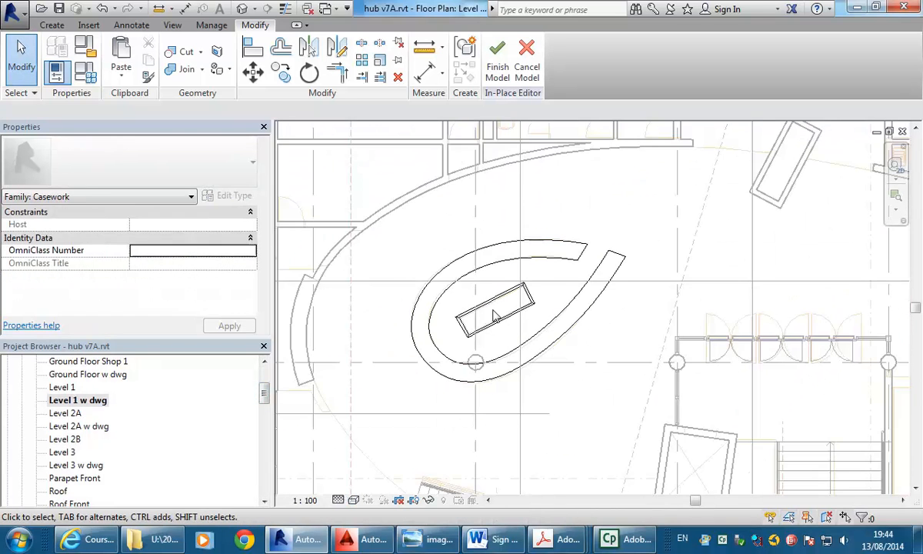
scroll(489, 313, down, 1)
scroll(489, 314, up, 2)
scroll(508, 281, up, 3)
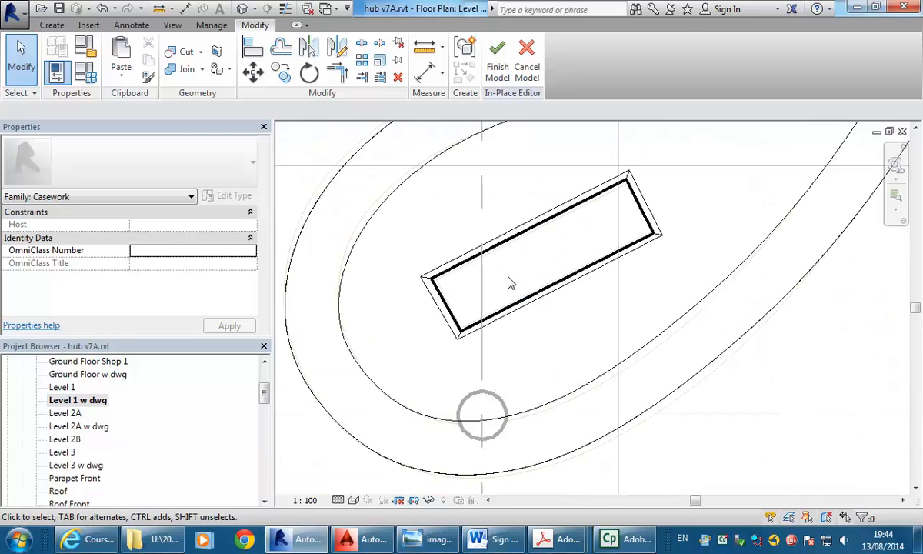
scroll(688, 233, down, 1)
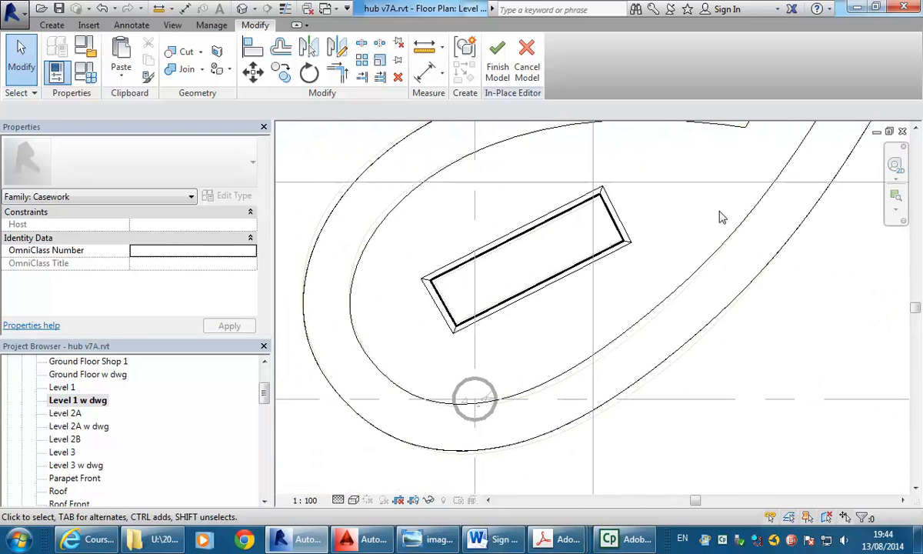
scroll(668, 241, down, 2)
scroll(677, 242, down, 3)
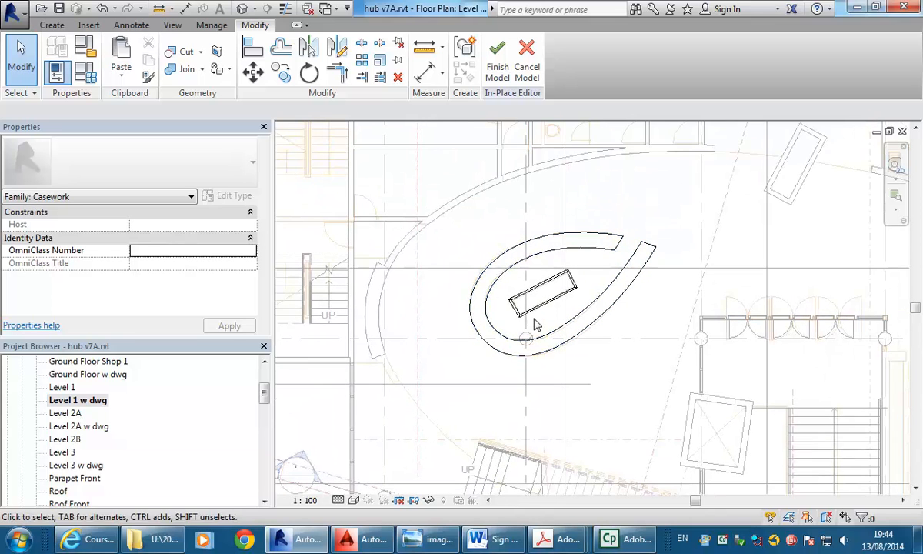
scroll(576, 296, up, 2)
scroll(537, 201, up, 2)
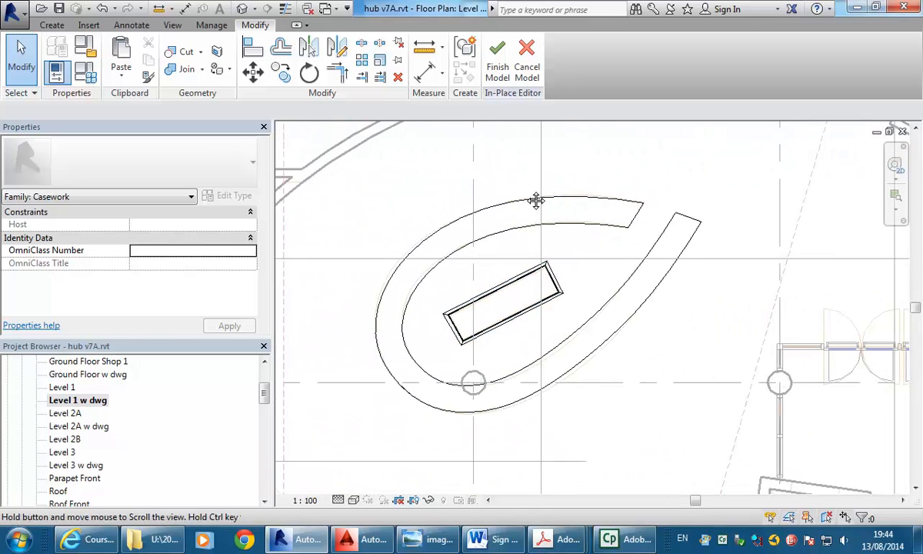
middle_drag(508, 244, 529, 240)
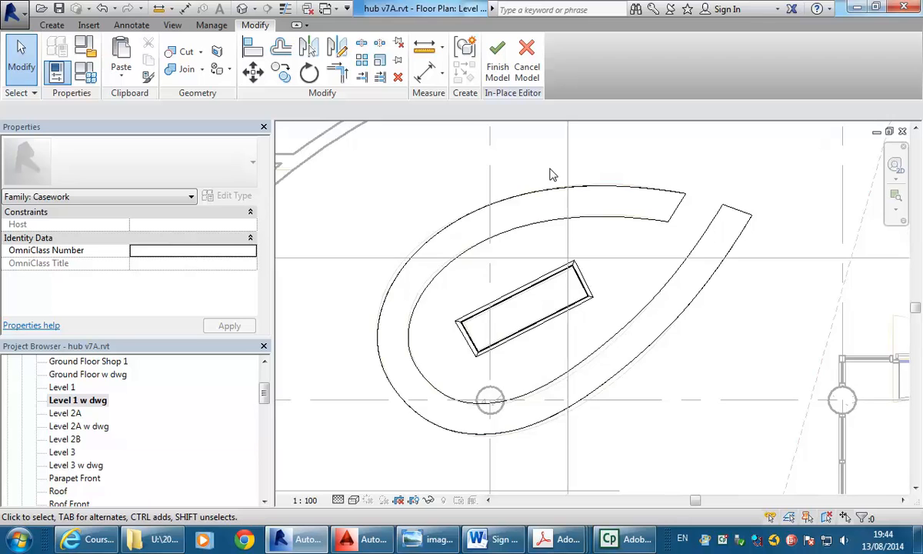
scroll(552, 175, up, 1)
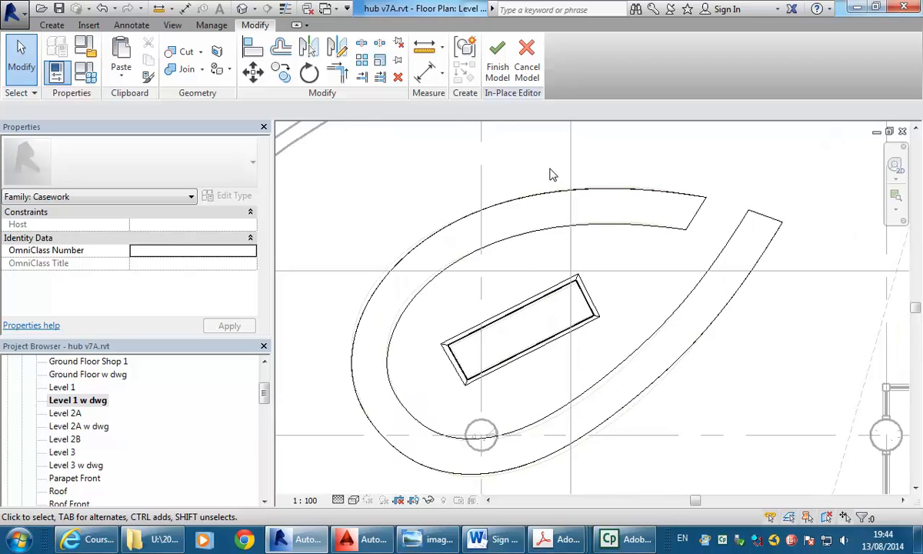
Finish the in-place model and draw a building section diagonally across the counter alongside the blend's long side, looking towards the blend
click(497, 72)
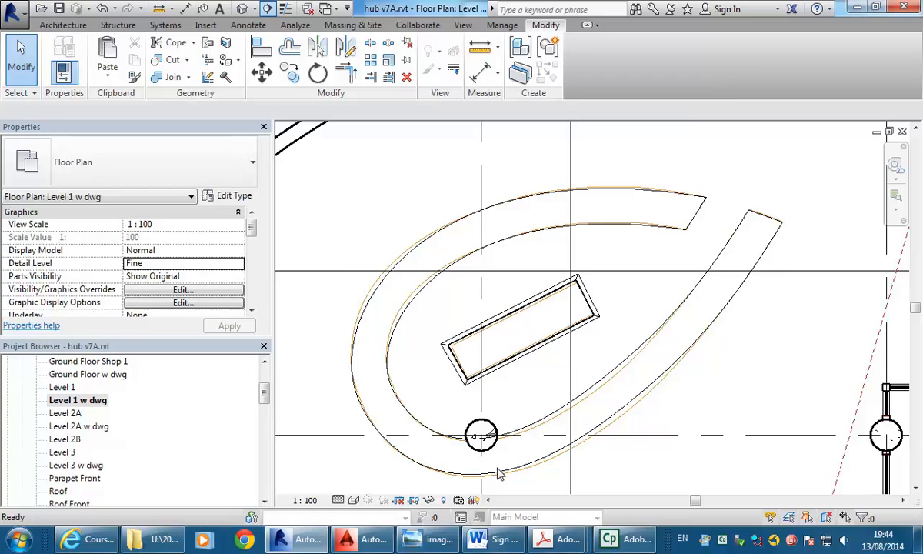
key(s)
key(e)
scroll(498, 474, up, 2)
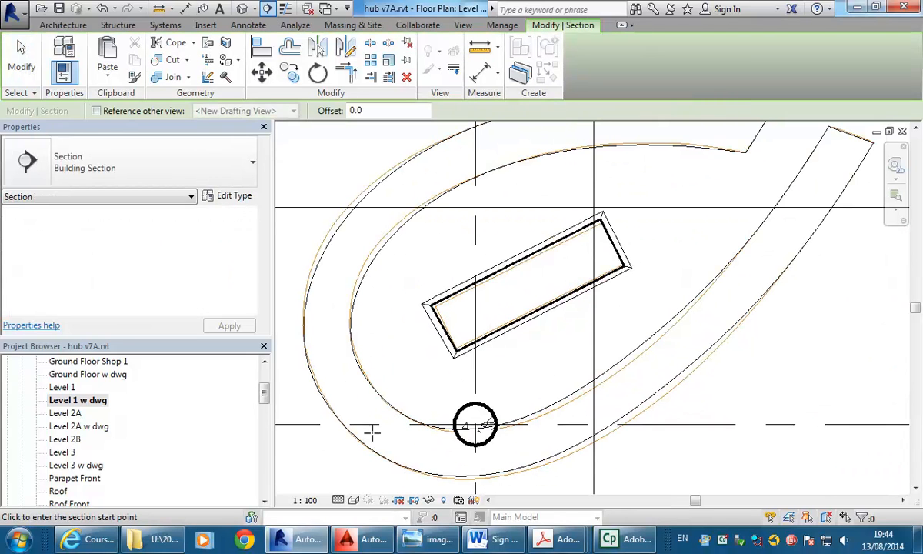
click(348, 450)
scroll(677, 277, down, 2)
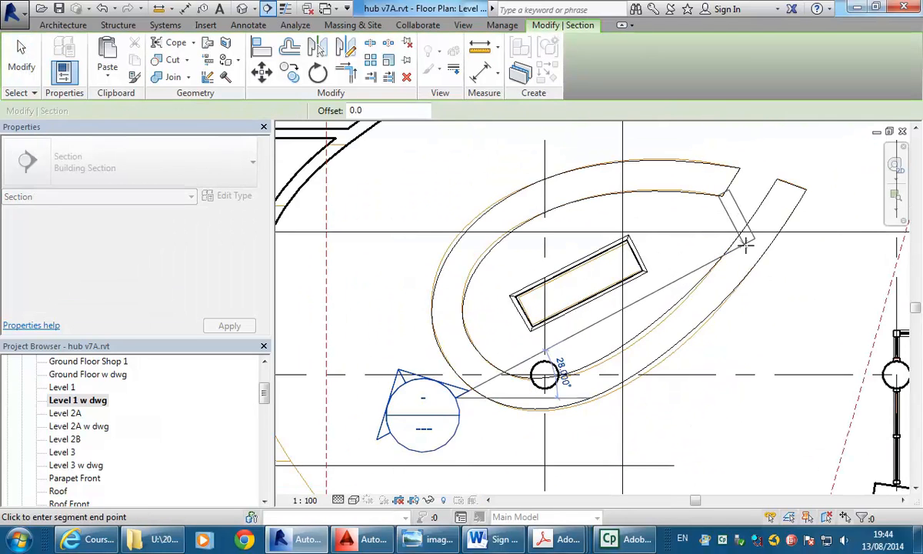
click(840, 204)
key(Escape)
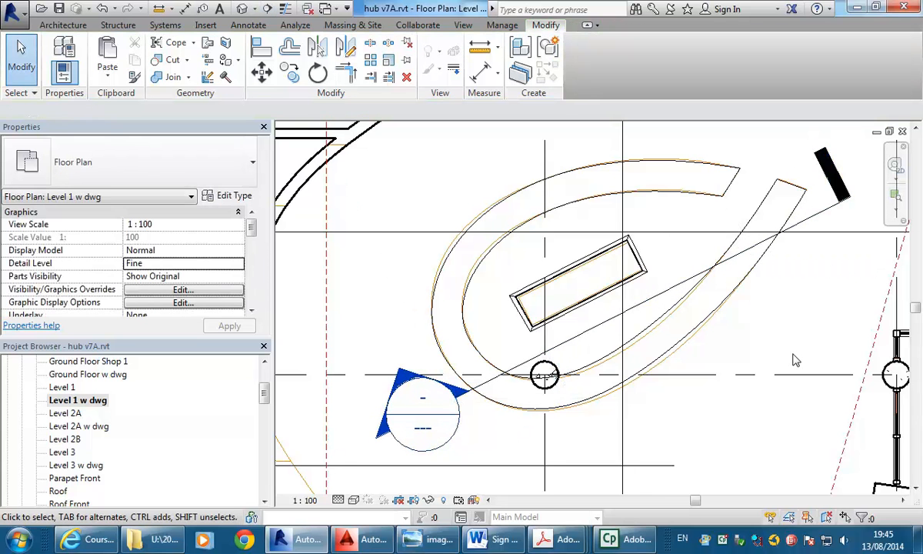
Open the new section view and examine the blend's height against the ceiling above the counter
double_click(400, 383)
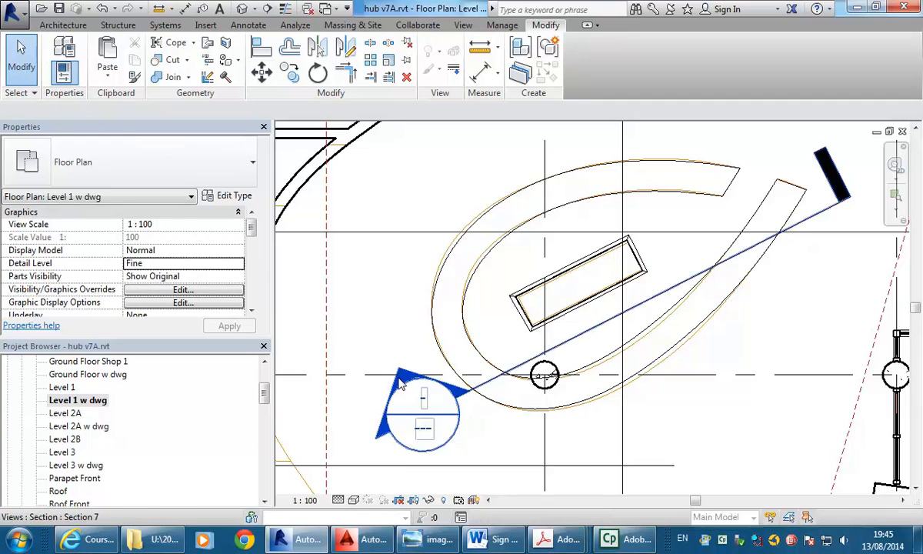
scroll(605, 339, up, 5)
middle_drag(618, 342, 654, 342)
click(577, 348)
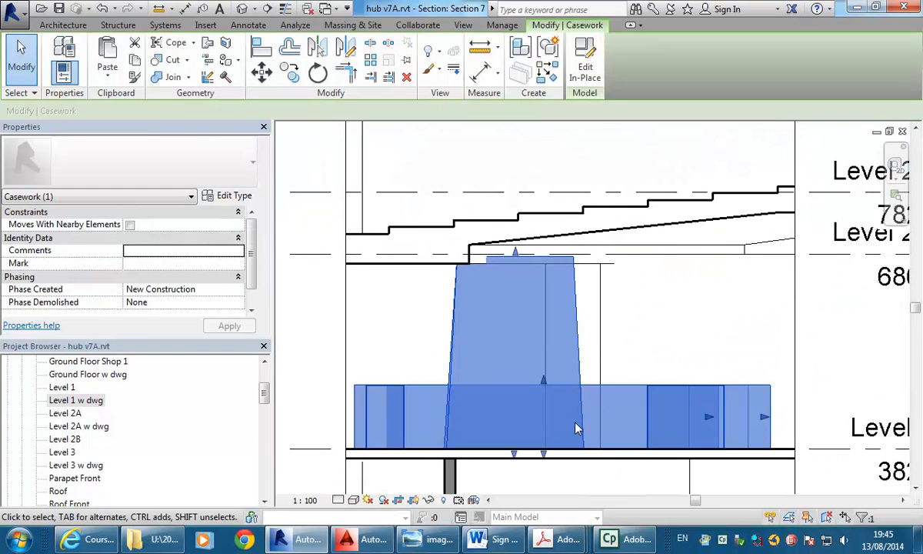
click(584, 65)
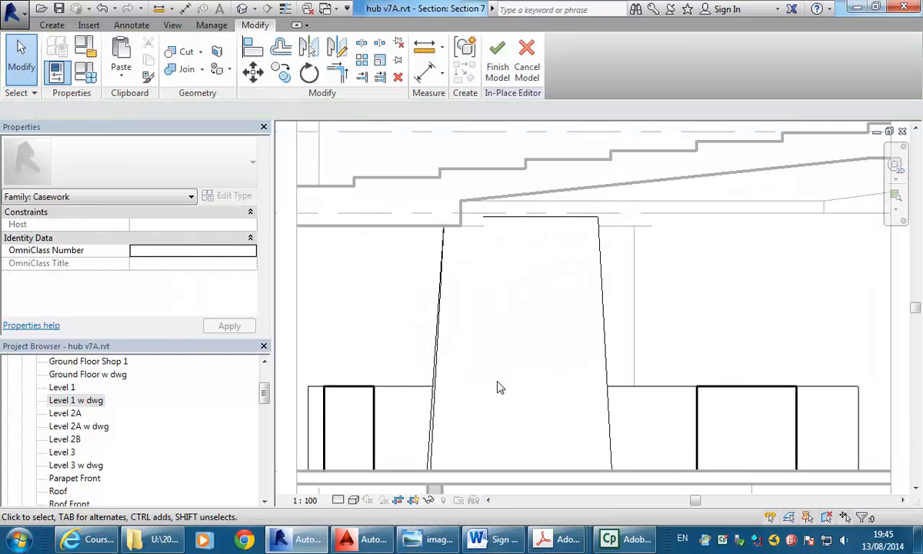
click(52, 25)
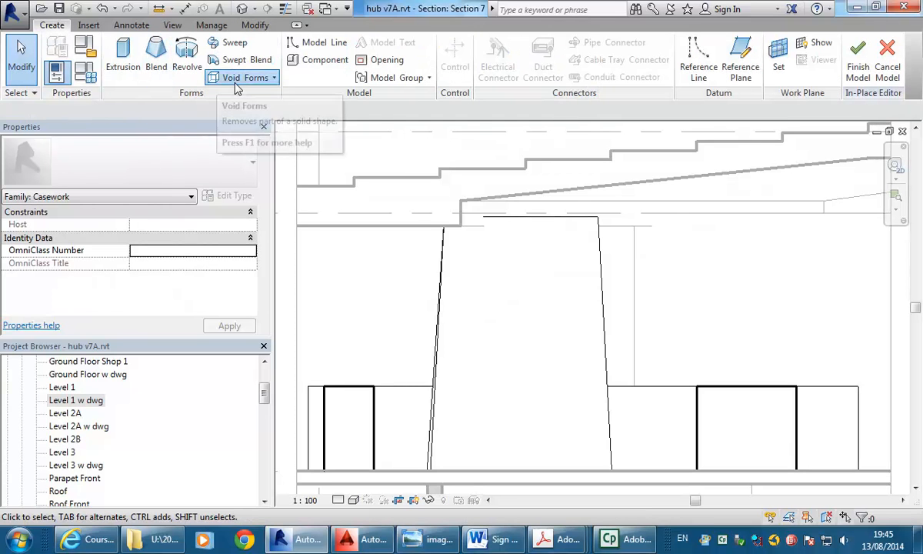
click(237, 81)
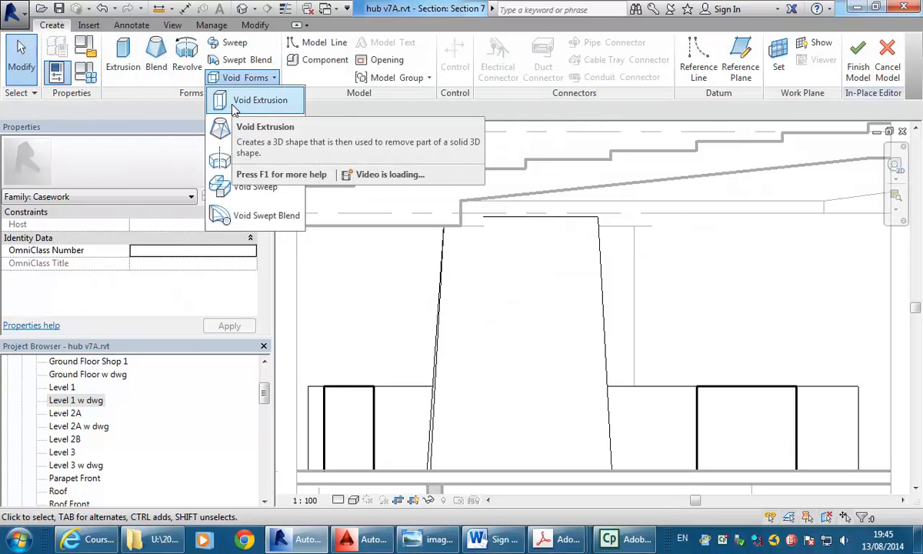
click(235, 108)
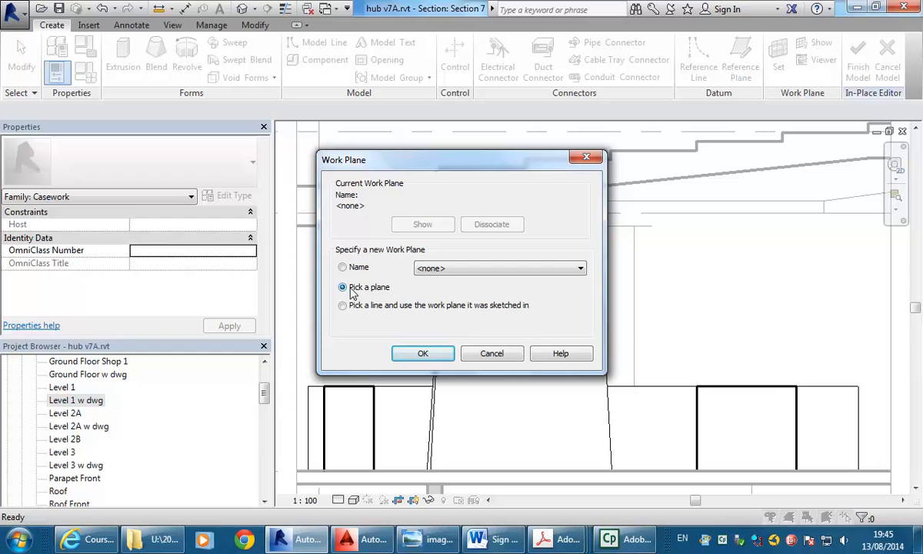
drag(454, 166, 264, 87)
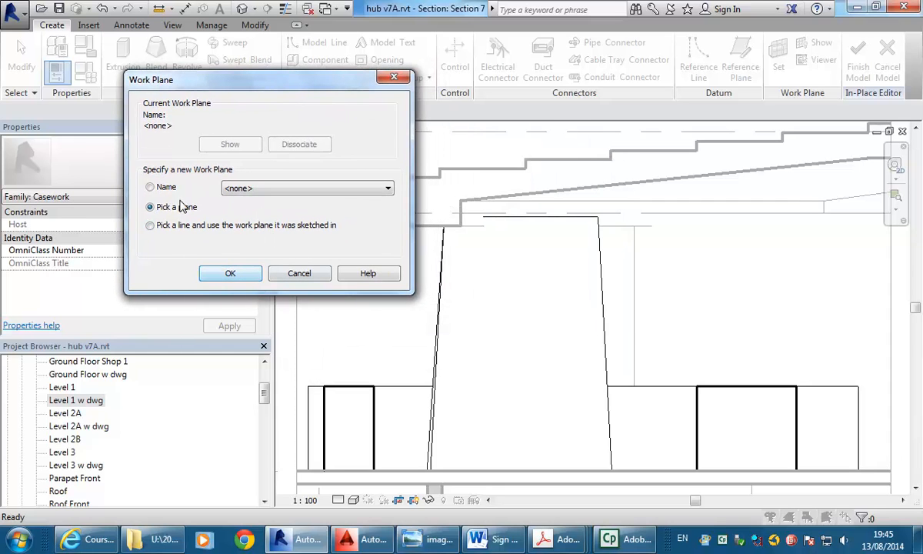
click(230, 275)
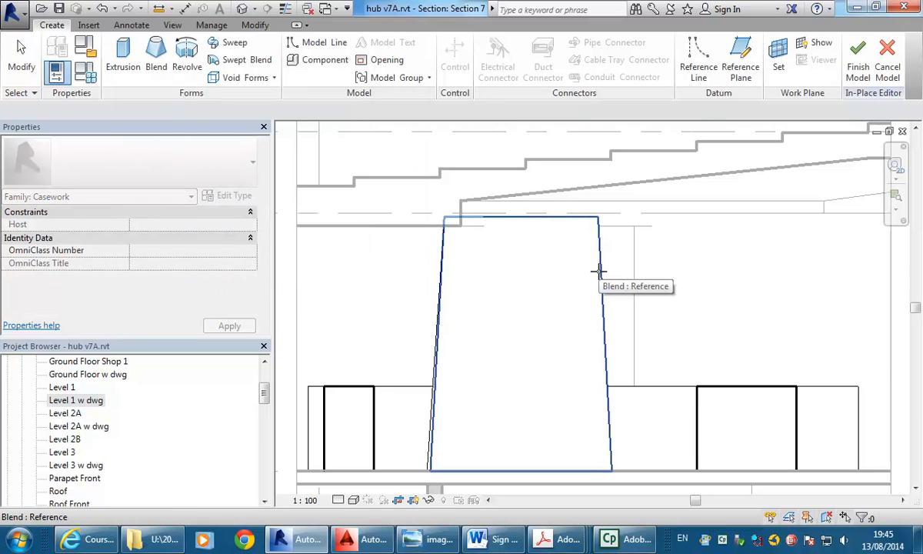
click(889, 69)
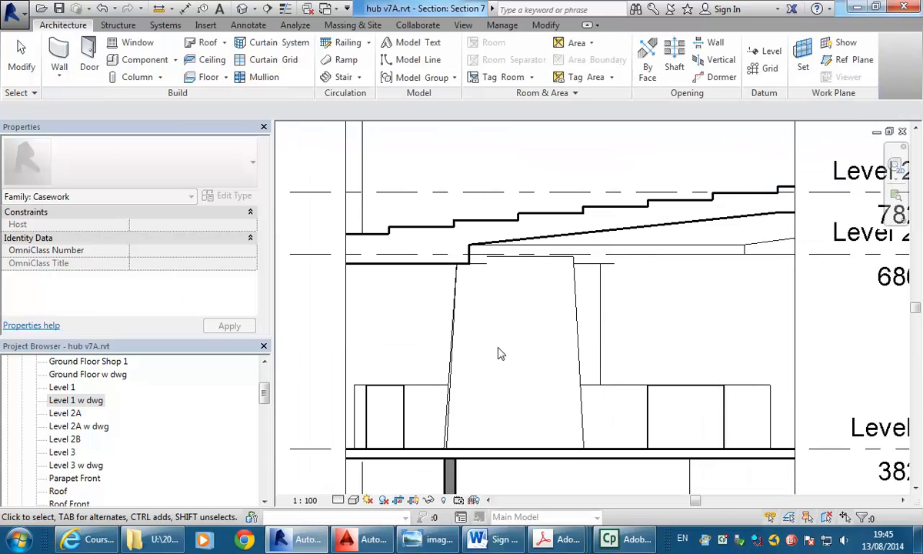
Return to the Level 1 w dwg floor plan
double_click(75, 401)
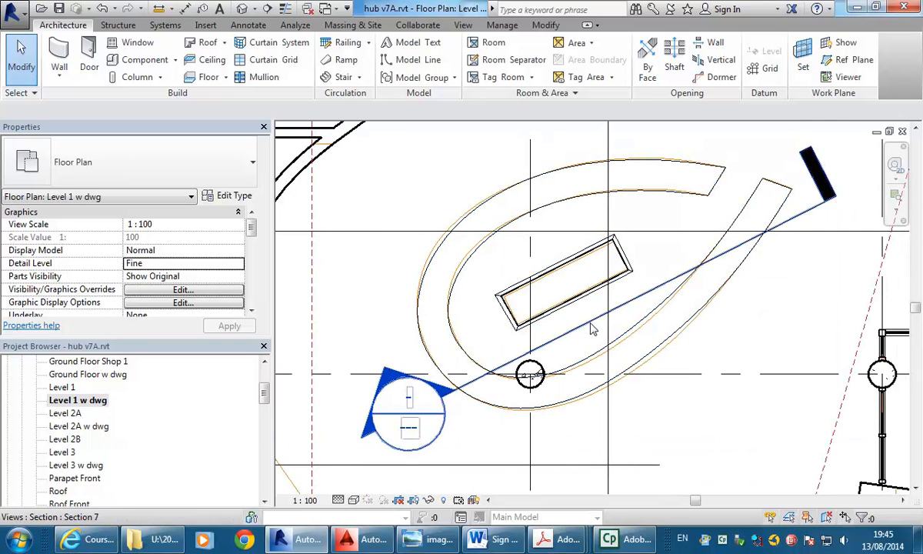
click(846, 59)
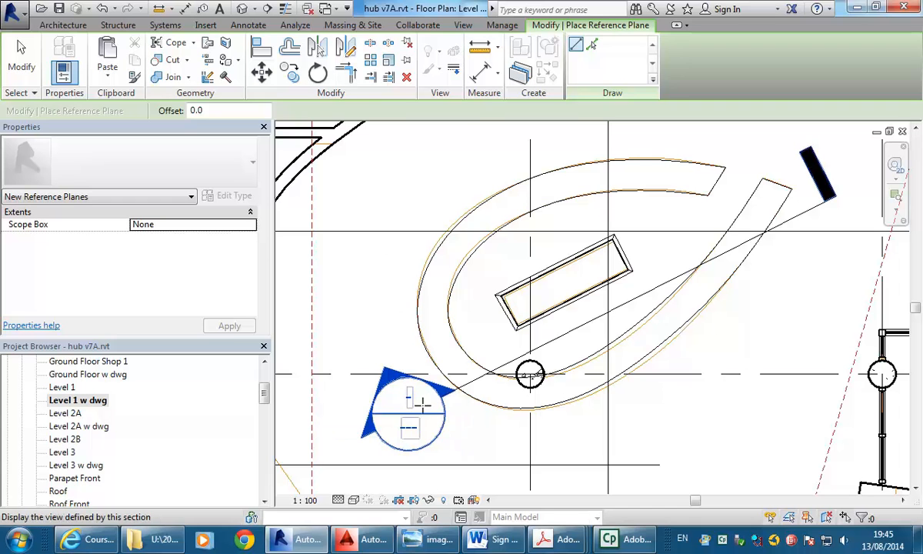
click(509, 362)
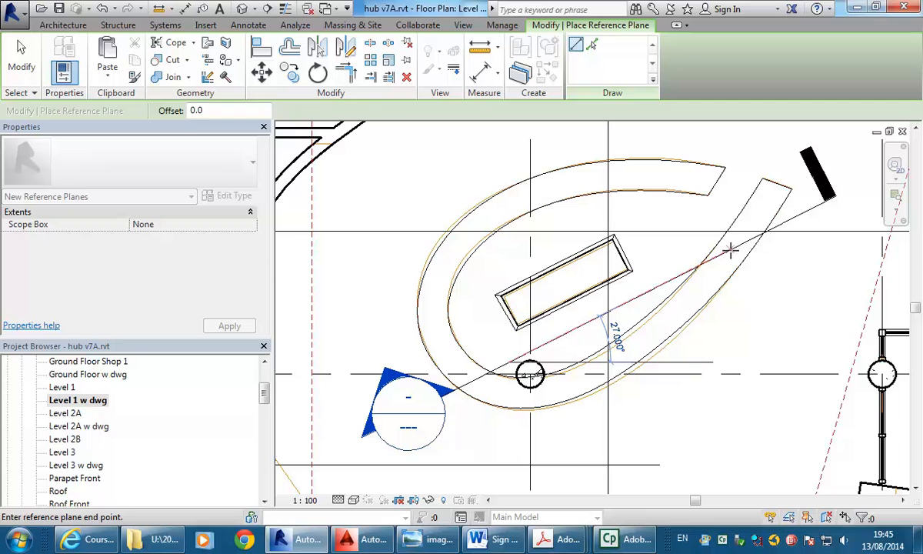
scroll(731, 248, up, 3)
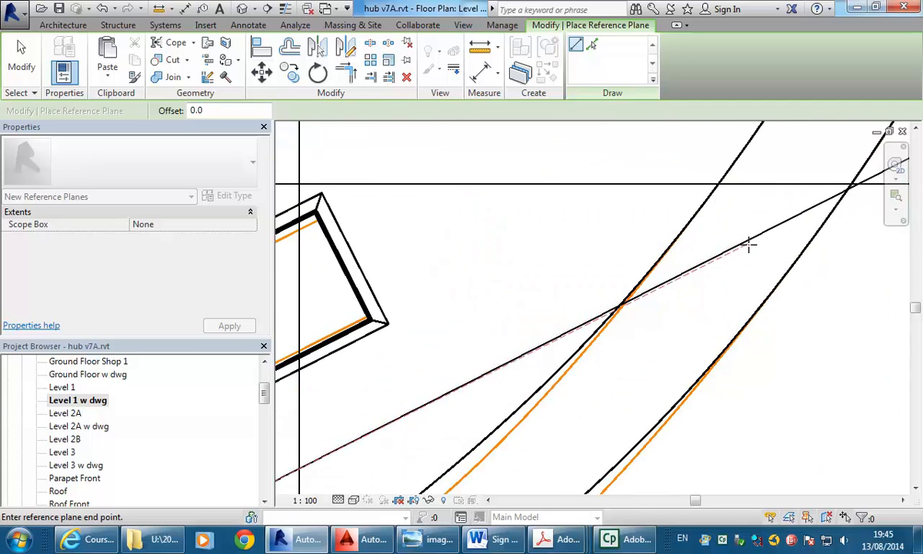
scroll(746, 241, down, 2)
scroll(749, 241, down, 3)
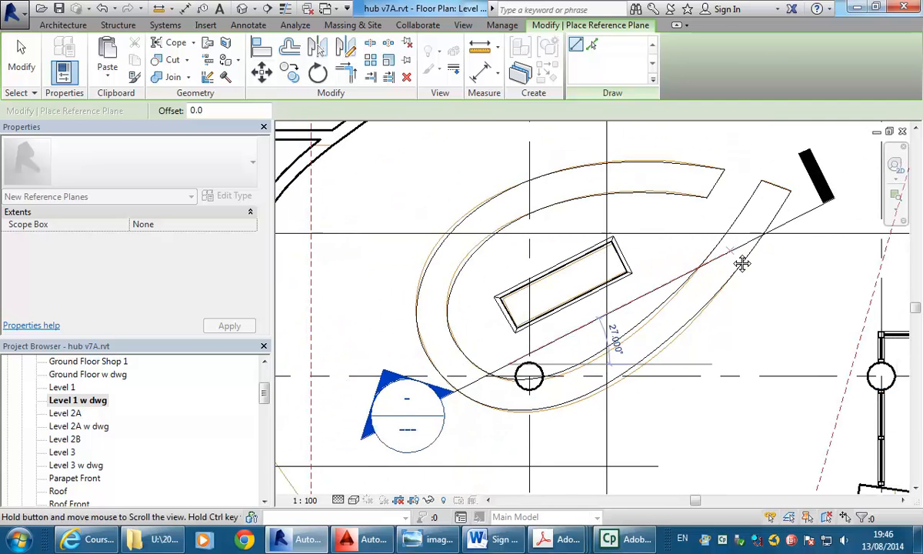
right_click(541, 158)
click(576, 167)
Delete the building section that runs diagonally across the counter, together with its view
scroll(515, 196, down, 1)
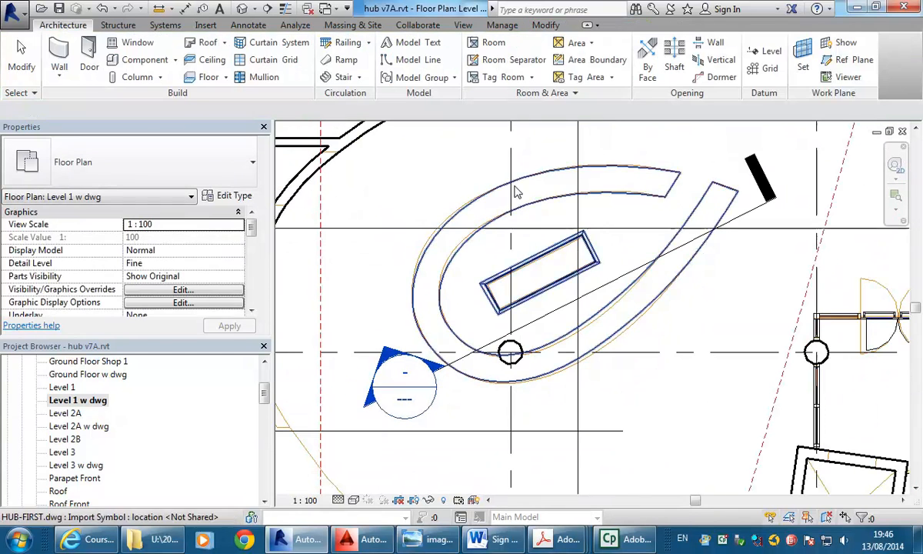
click(605, 281)
key(Delete)
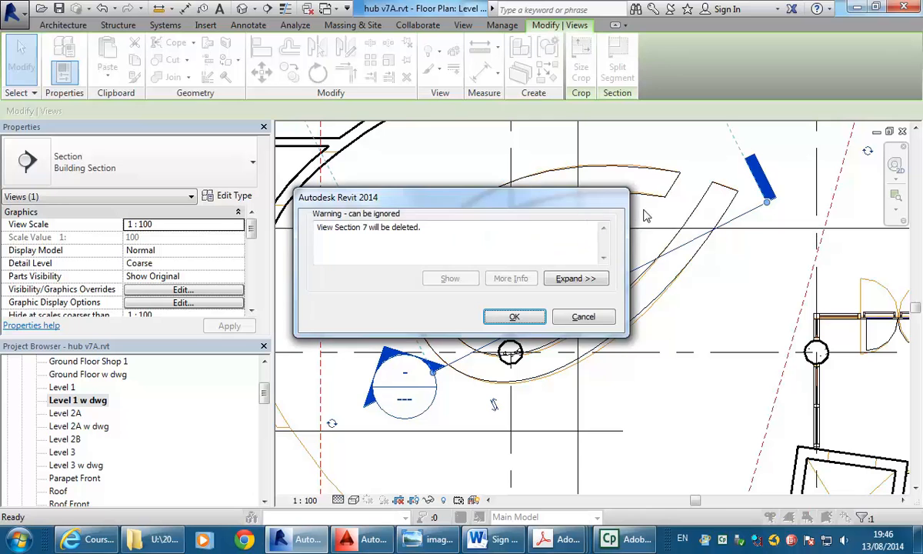
click(516, 317)
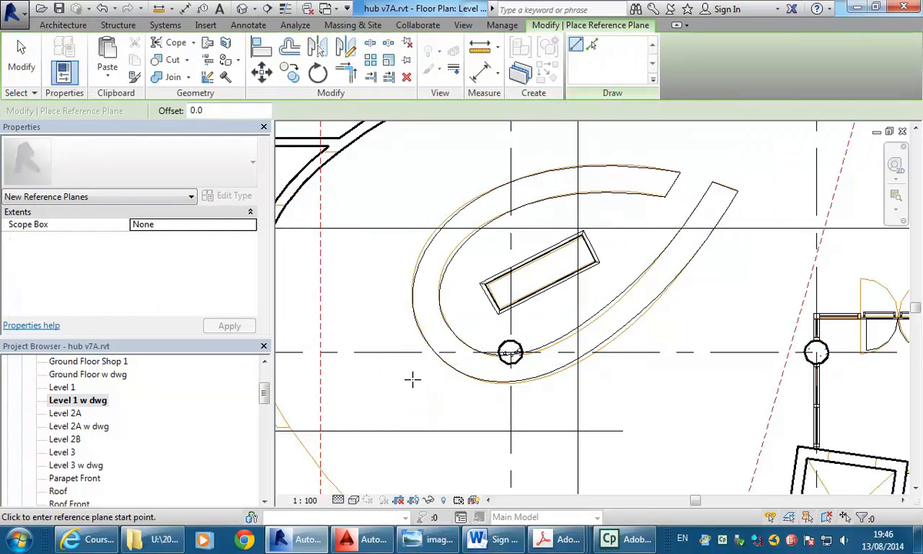
Draw a reference plane along the base of the blend's lower long edge and extend both ends towards the counter
scroll(476, 341, up, 5)
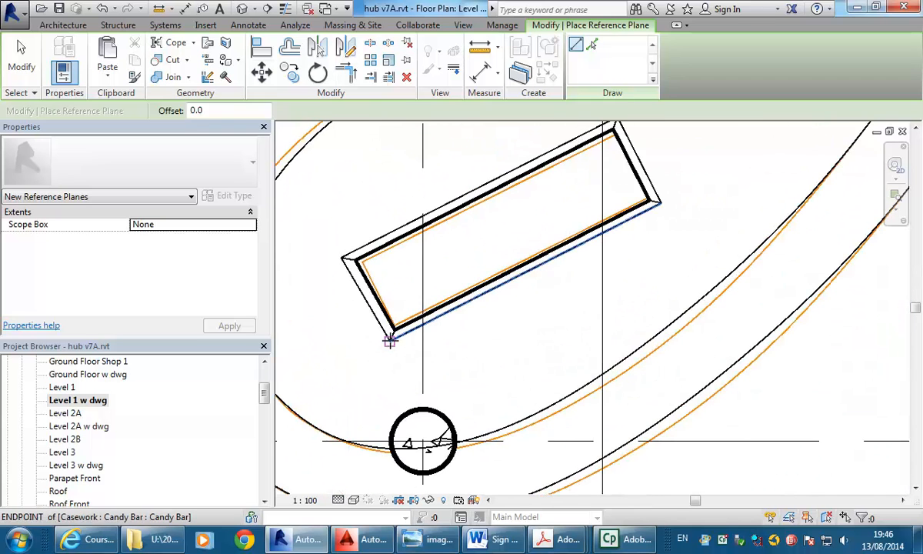
click(390, 336)
click(660, 204)
scroll(659, 211, down, 2)
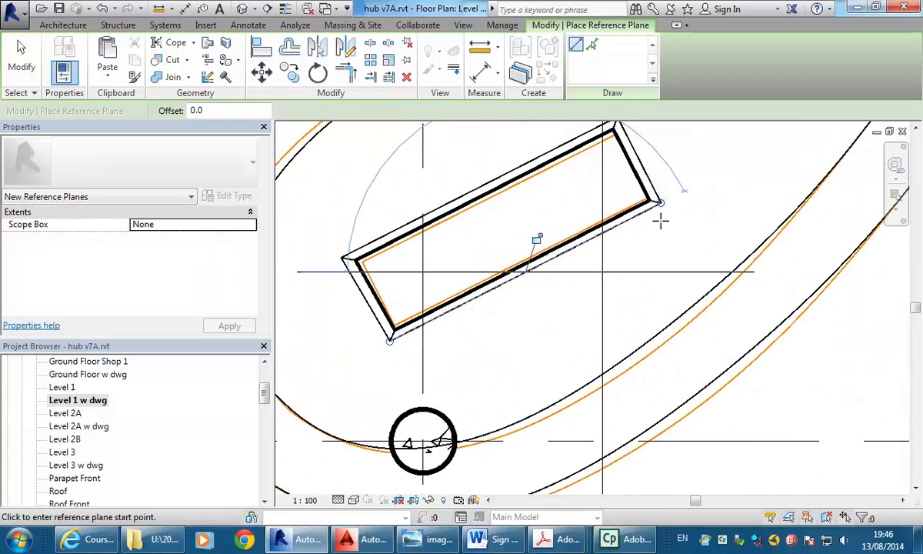
click(677, 220)
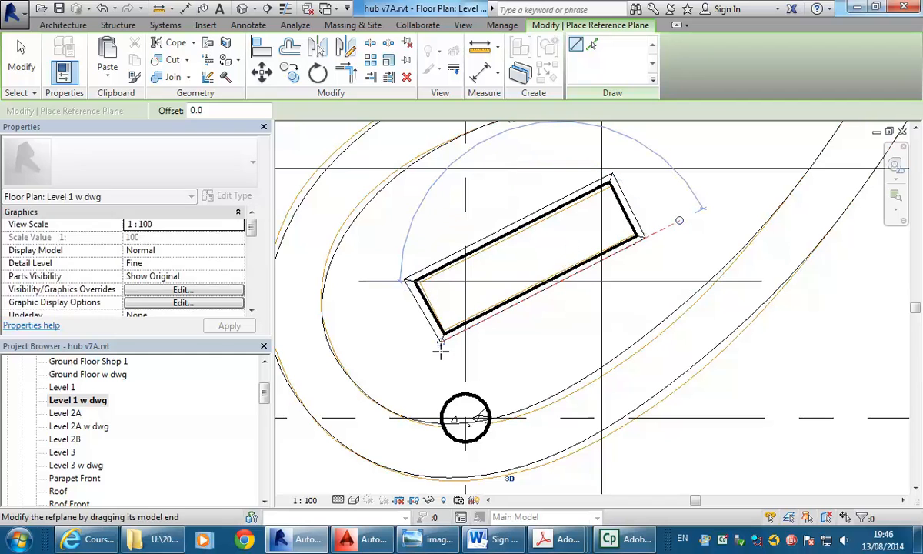
click(302, 414)
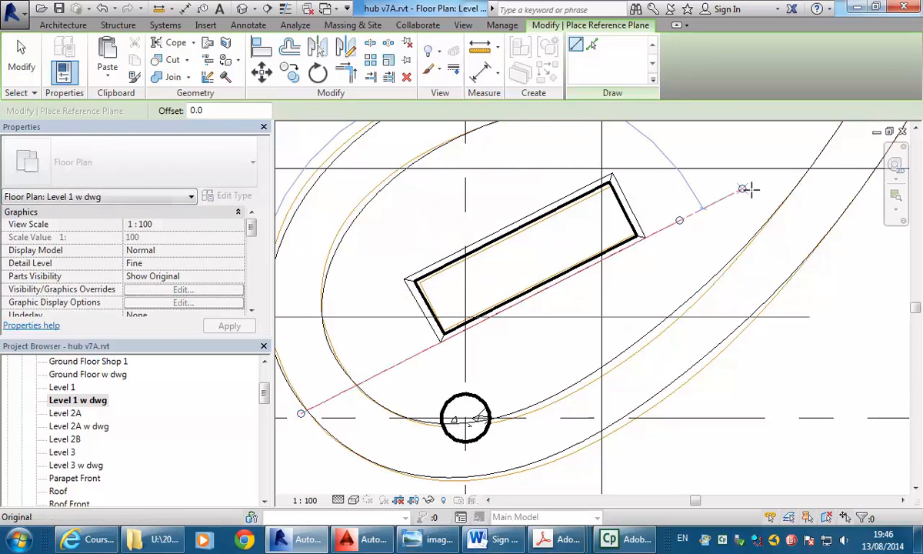
scroll(704, 229, down, 1)
click(700, 235)
right_click(677, 191)
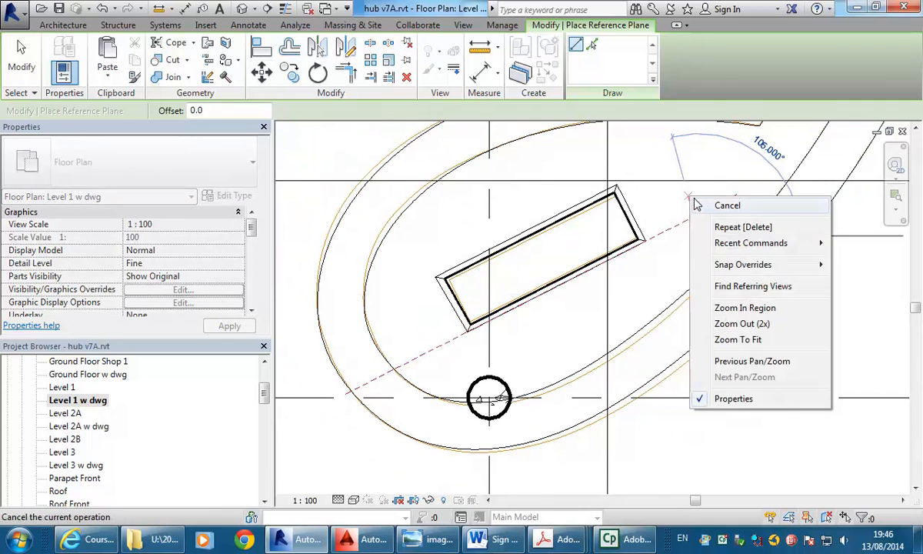
click(696, 202)
Nudge the reference plane slightly away from the blend's long edge, towards the round column
click(692, 217)
key(Down)
key(Down)
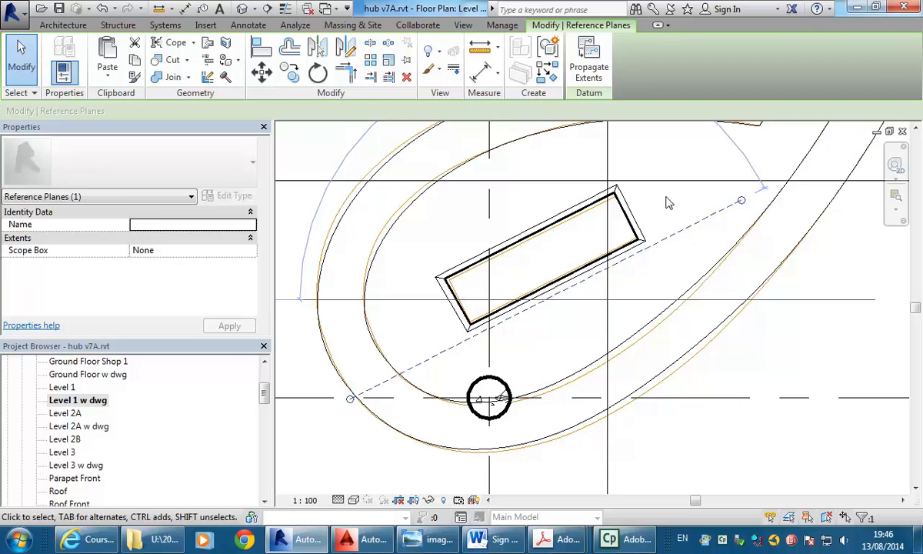
Name the diagonal reference plane beside the blend "Shelving Plane"
click(653, 229)
middle_drag(654, 245, 664, 256)
click(661, 252)
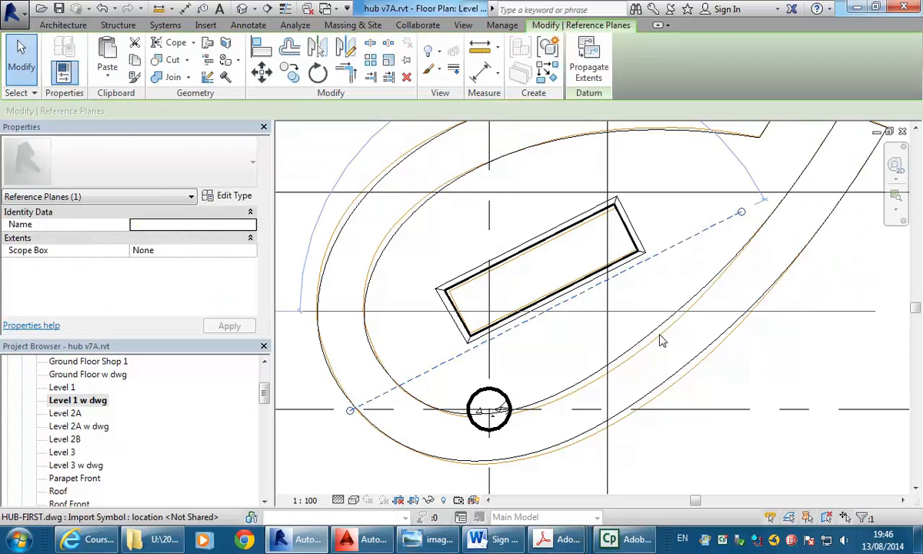
click(172, 224)
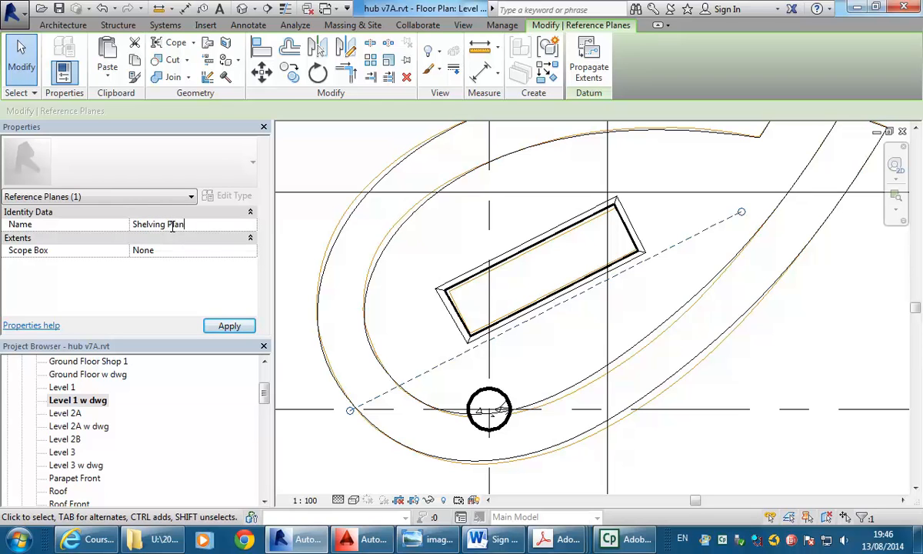
key(Return)
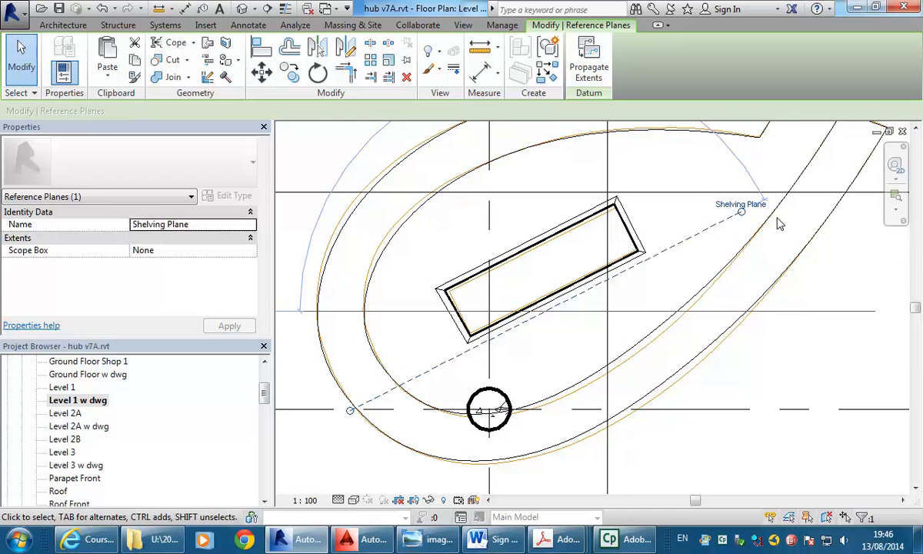
click(674, 225)
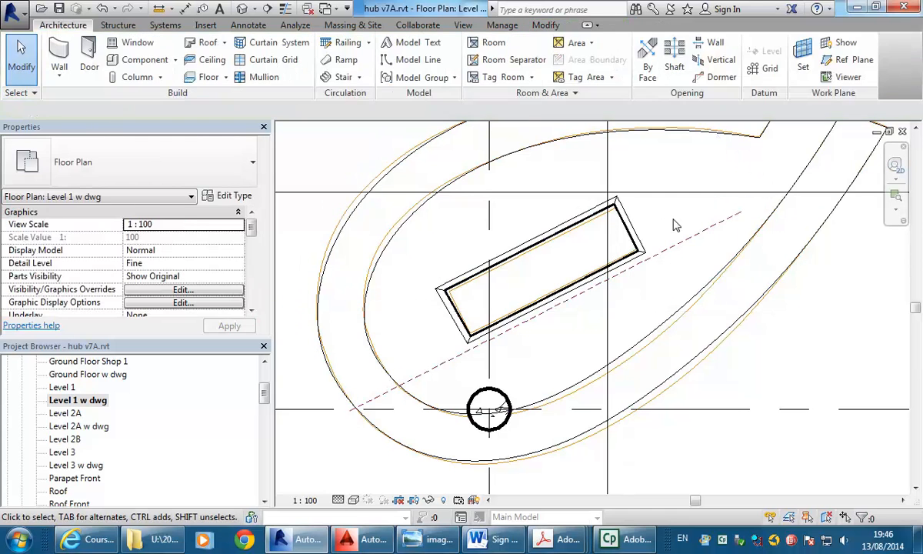
scroll(677, 227, down, 1)
click(690, 242)
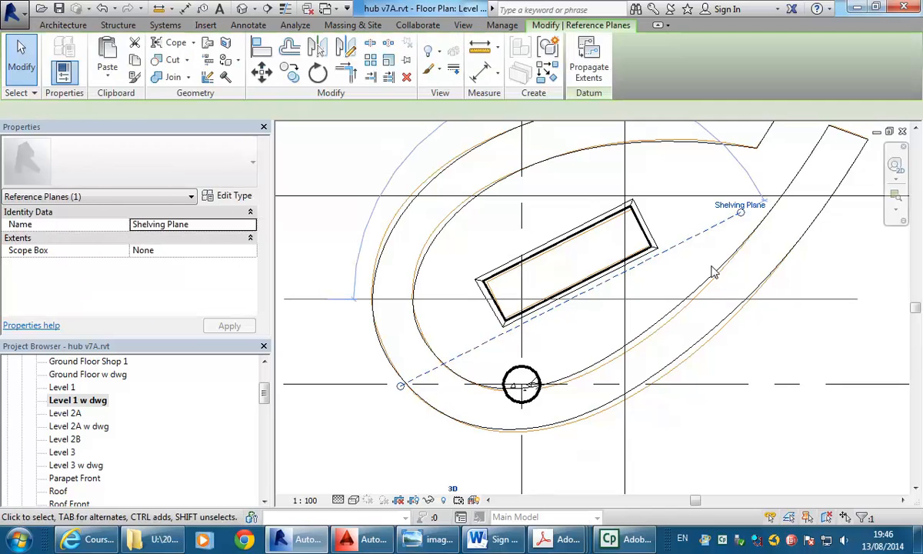
click(680, 224)
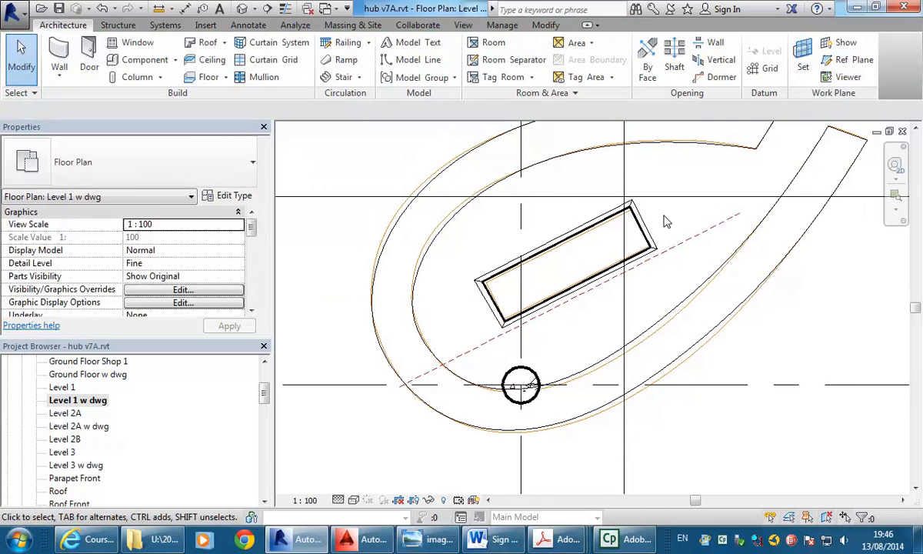
Draw a building section from end to end of the Shelving Plane reference plane, looking towards the blend
click(267, 9)
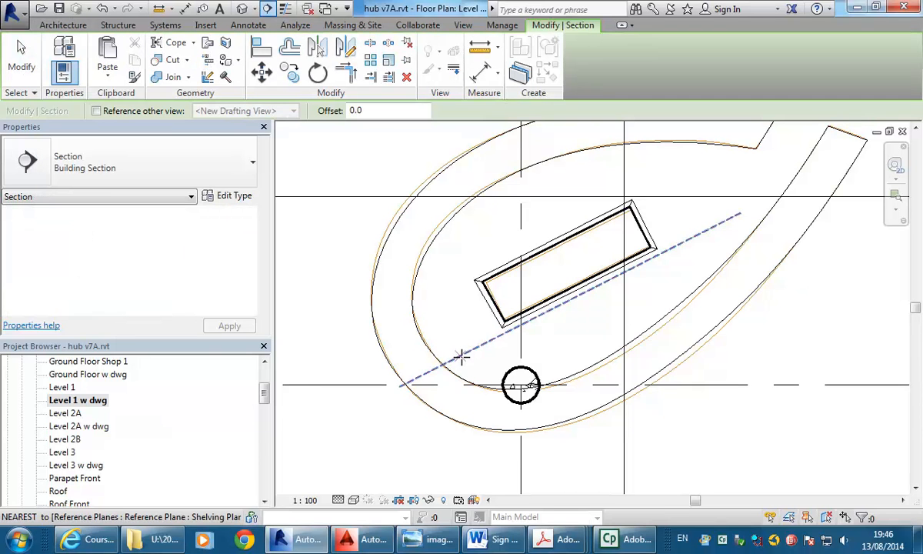
click(399, 385)
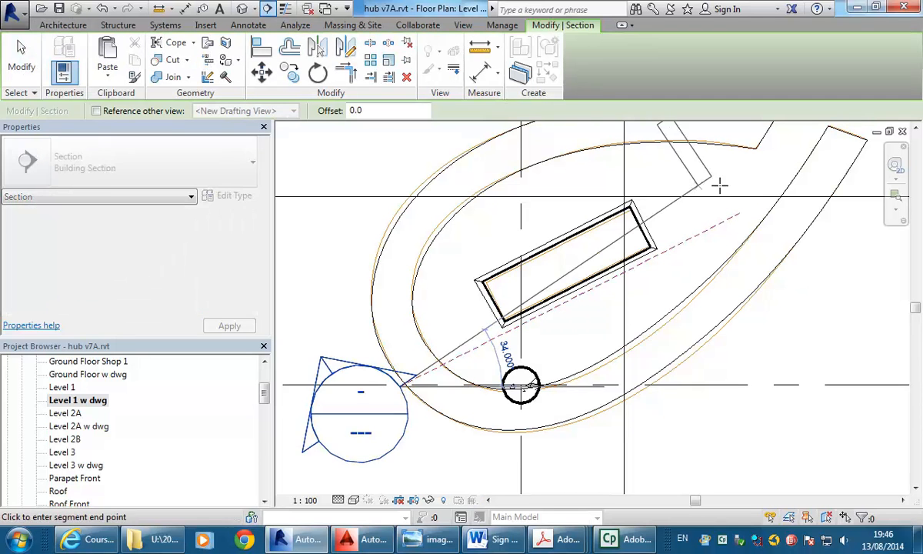
click(740, 213)
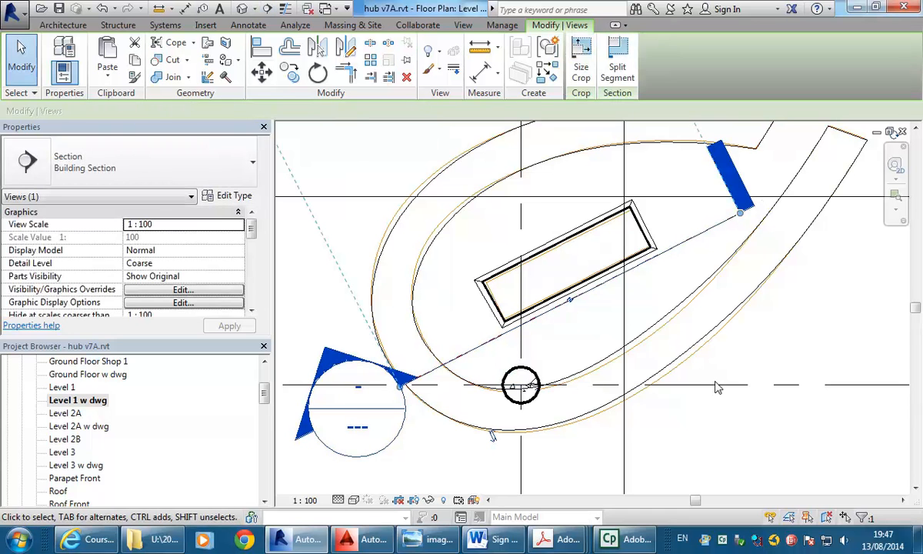
Nudge the section line slightly off the Shelving Plane, away from the blend, keeping the plane within the section's view
key(Down)
key(Down)
key(Down)
key(Down)
key(Down)
key(Down)
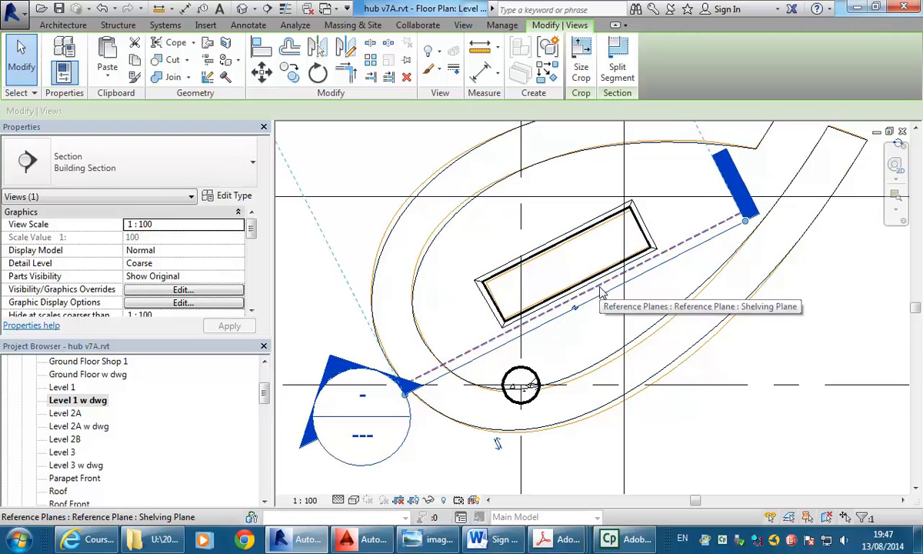
key(Escape)
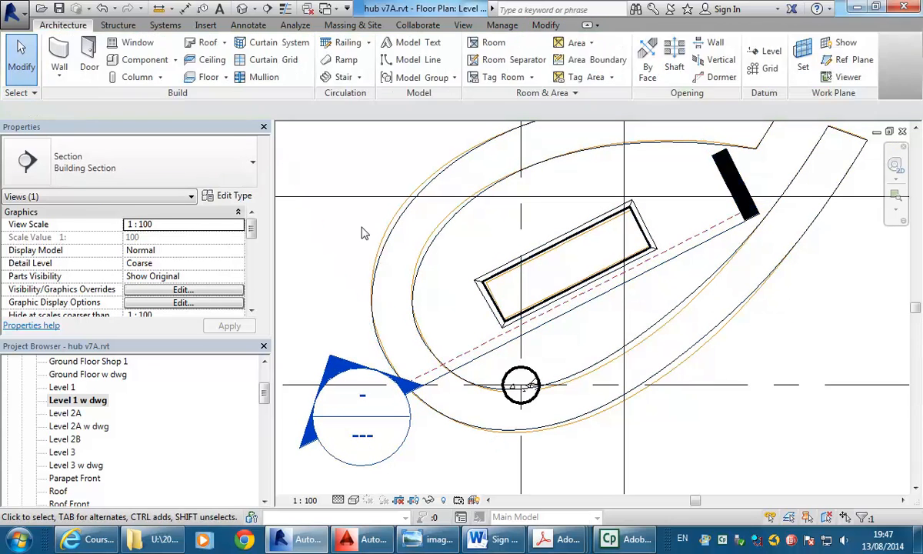
Open the new section's view and start editing the Candy Bar casework in place
double_click(341, 370)
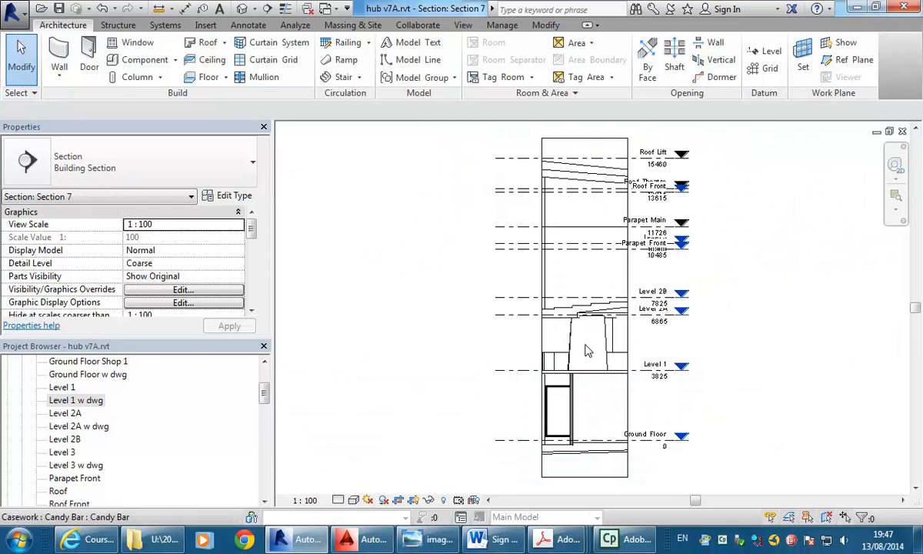
scroll(587, 350, up, 5)
middle_drag(508, 317, 541, 324)
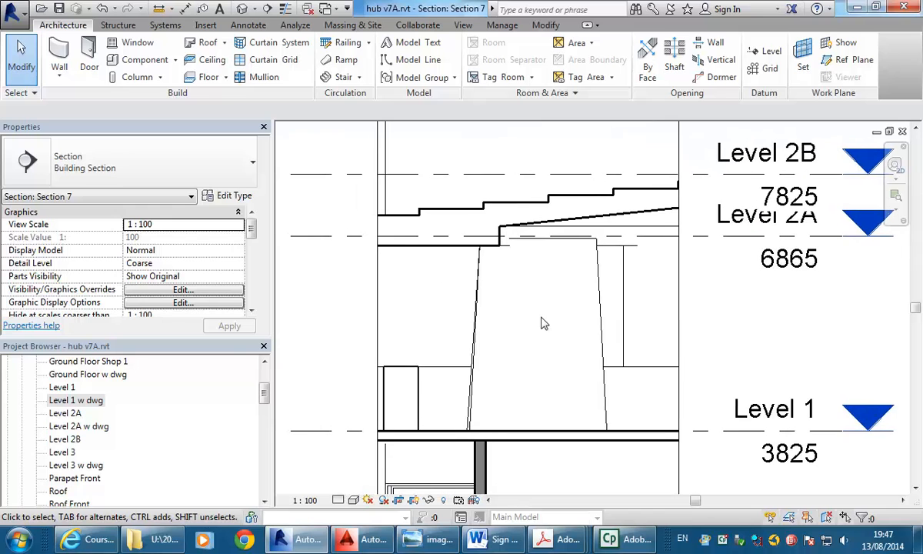
click(452, 373)
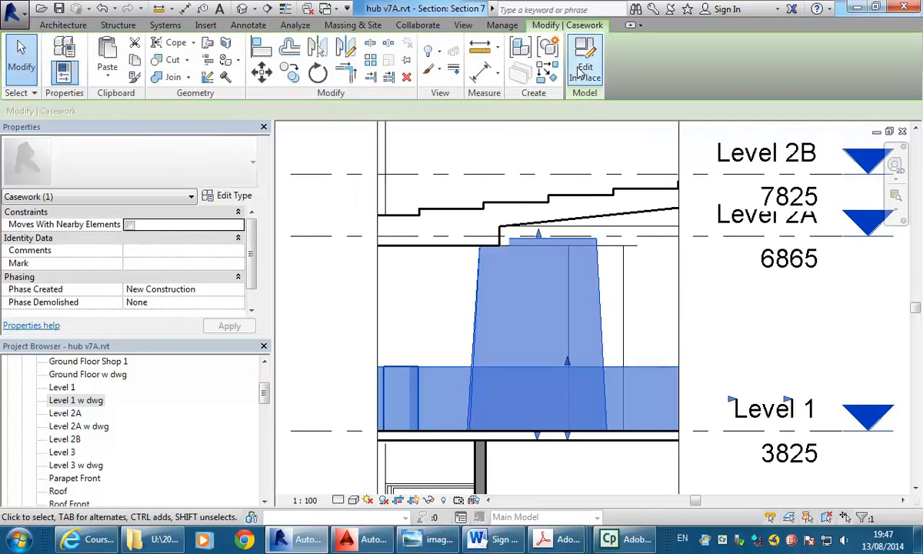
scroll(573, 354, up, 2)
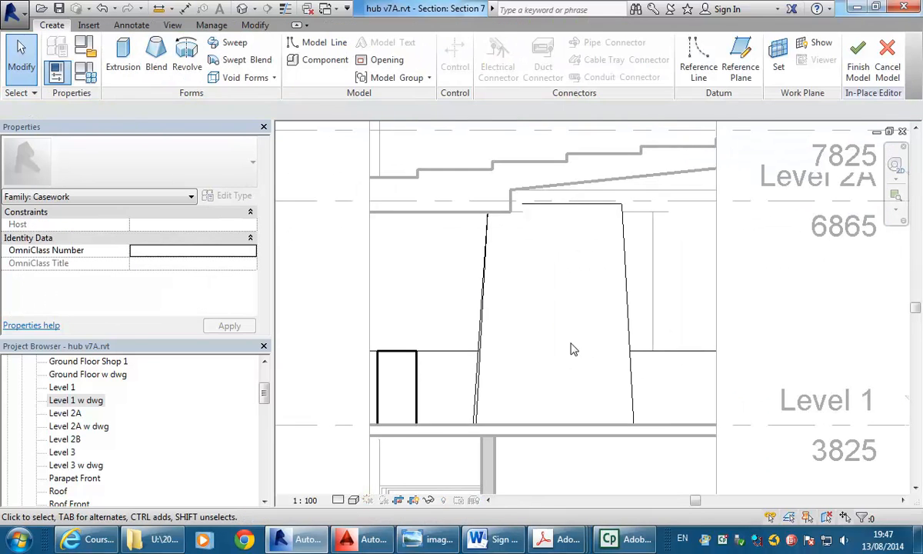
Start a void extrusion with the Shelving Plane reference plane as its work plane
click(253, 80)
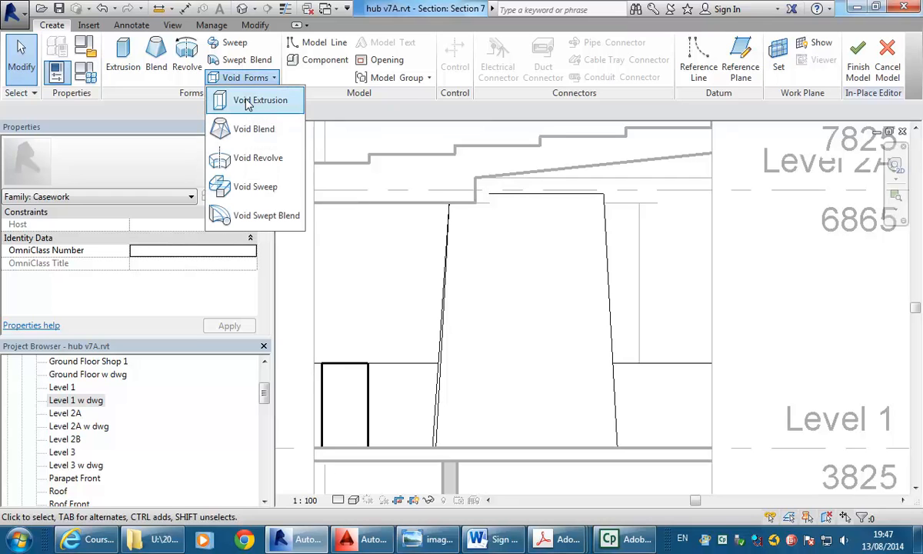
click(247, 103)
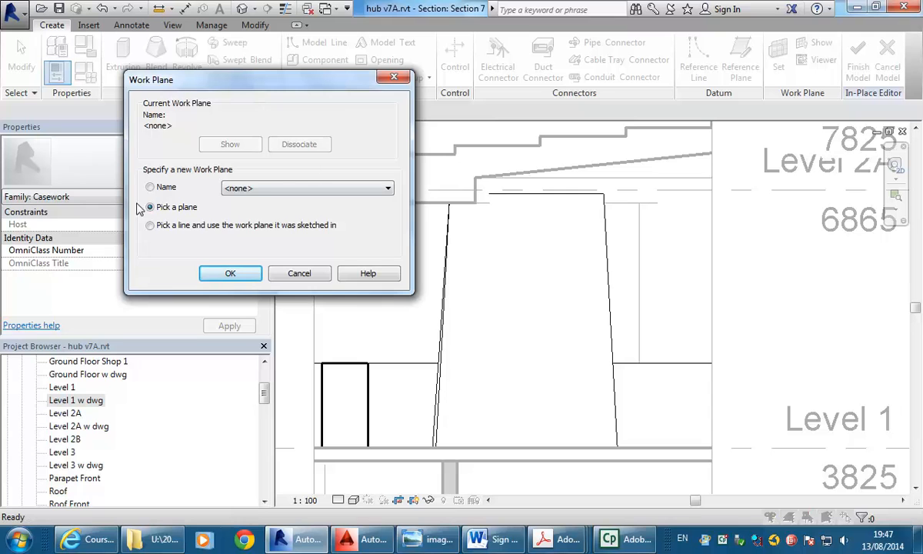
click(311, 189)
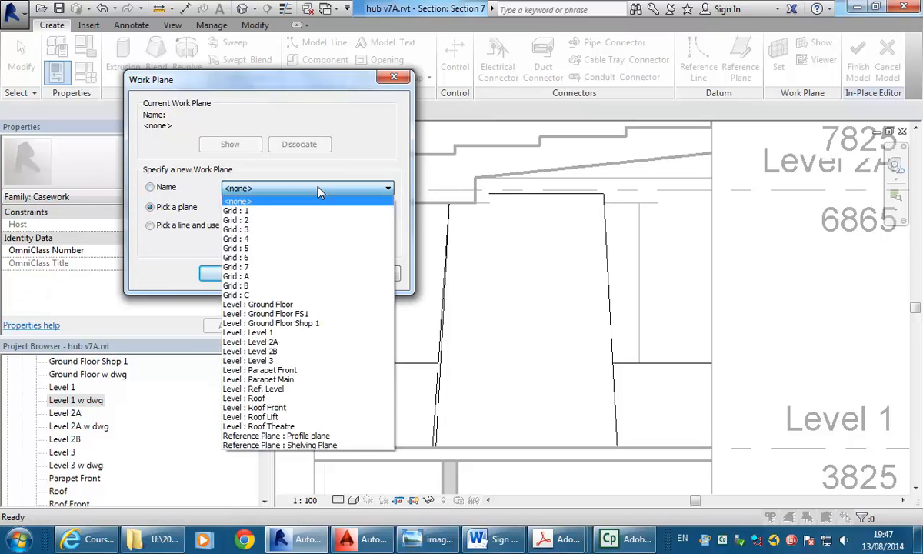
click(318, 445)
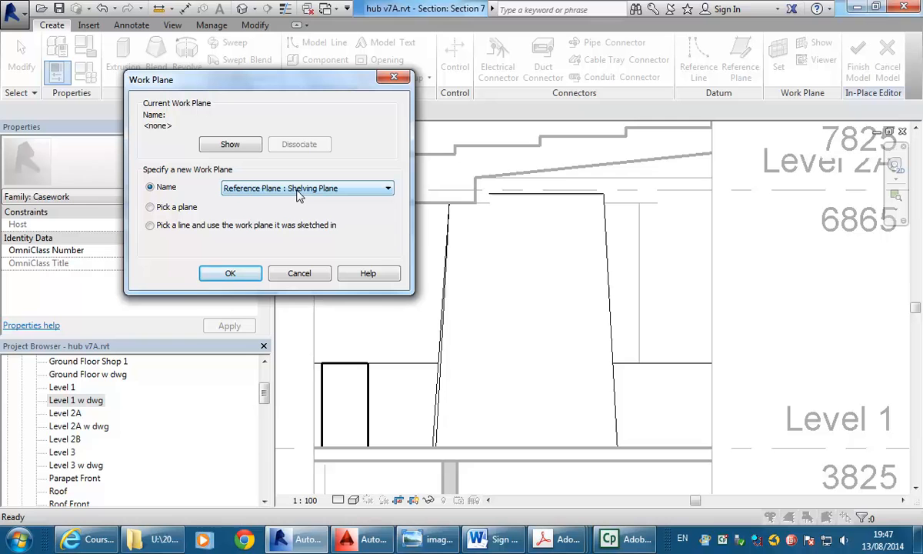
click(231, 274)
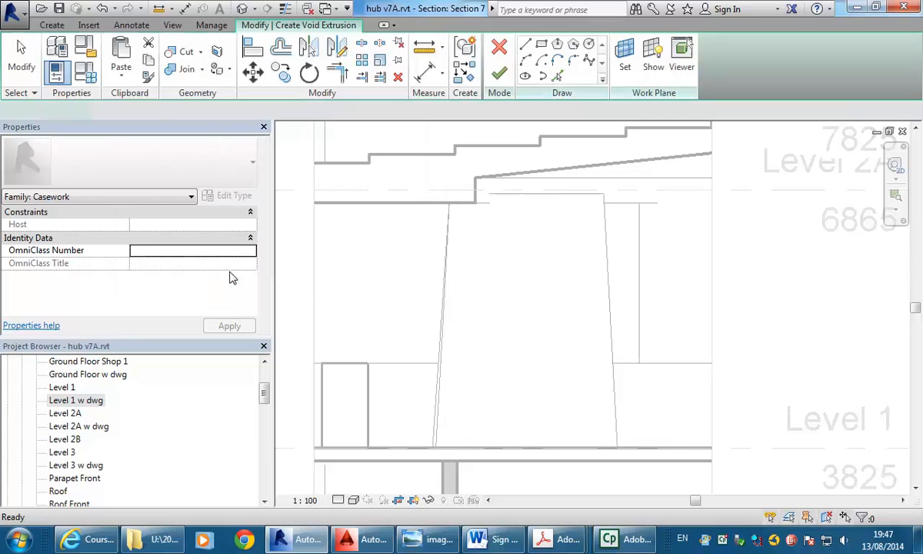
Sketch two stacked rectangles about 1620 mm wide inside the upper part of the blend, the top one about 460 mm high and the next about 480 mm
click(543, 45)
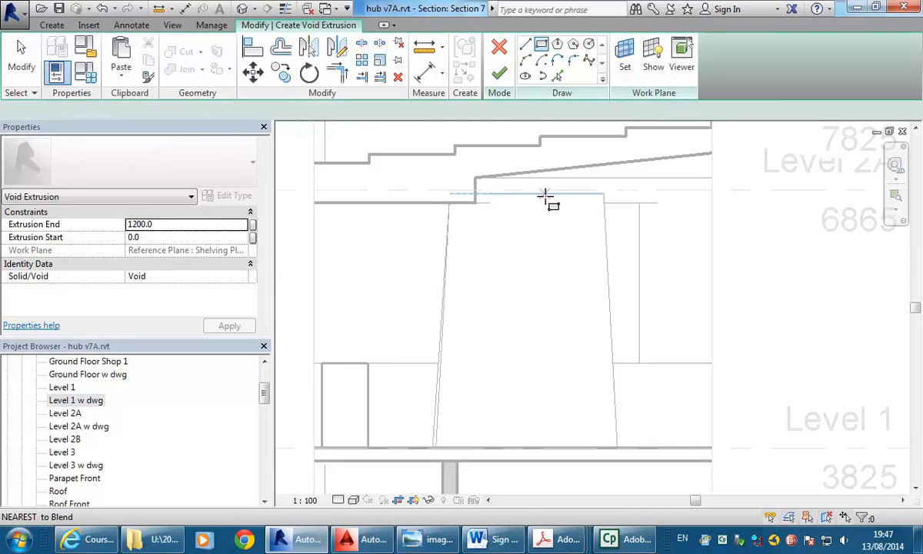
scroll(554, 198, up, 2)
click(653, 185)
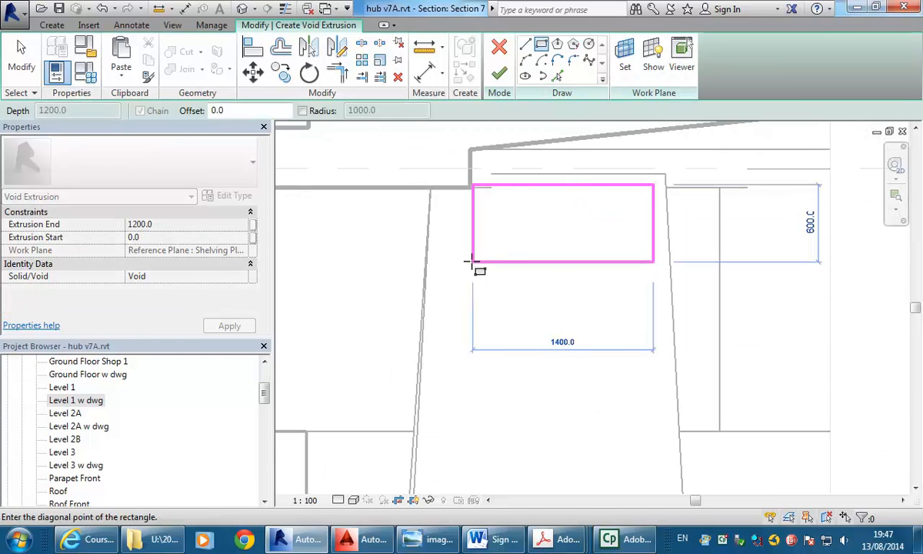
click(444, 245)
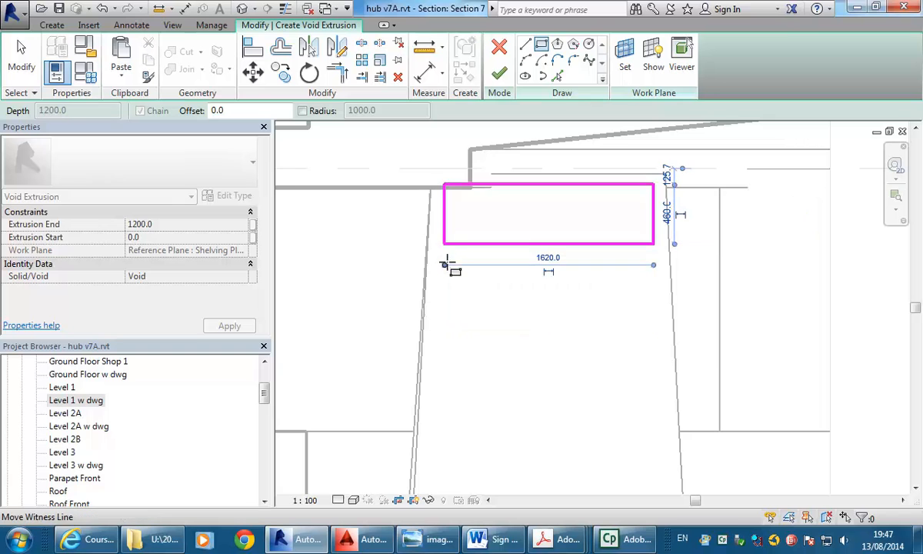
click(444, 254)
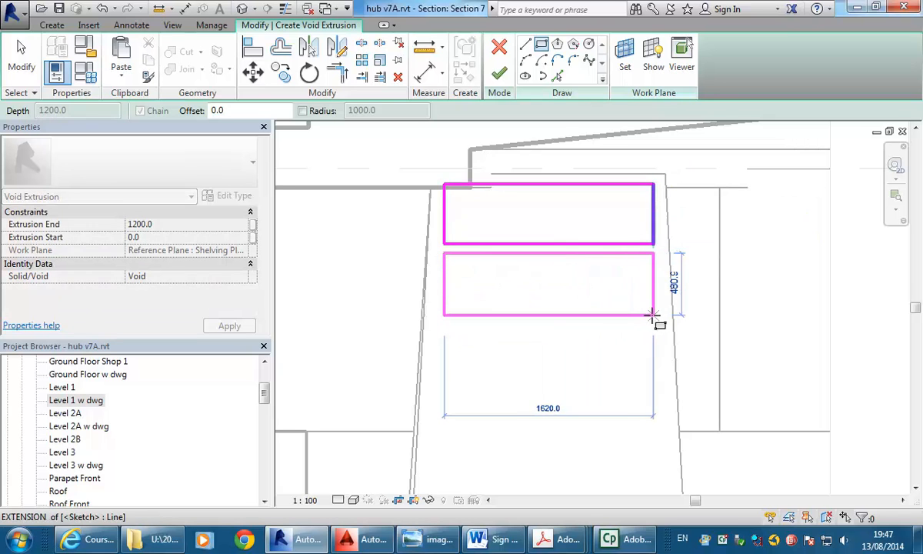
click(653, 315)
Sketch two more rectangles of the same width below the first pair, the lowest about 490 mm high, and leave the rectangle tool
click(653, 329)
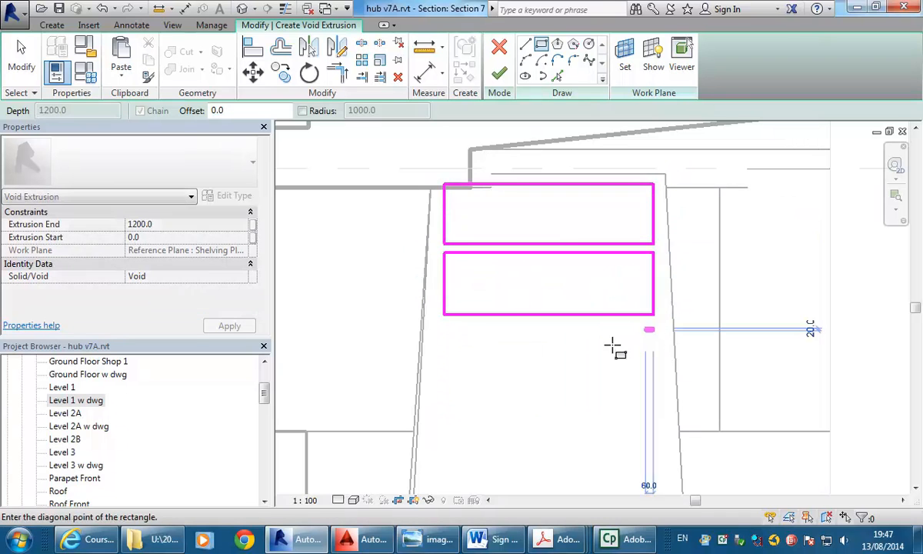
click(444, 385)
scroll(404, 319, up, 2)
click(402, 309)
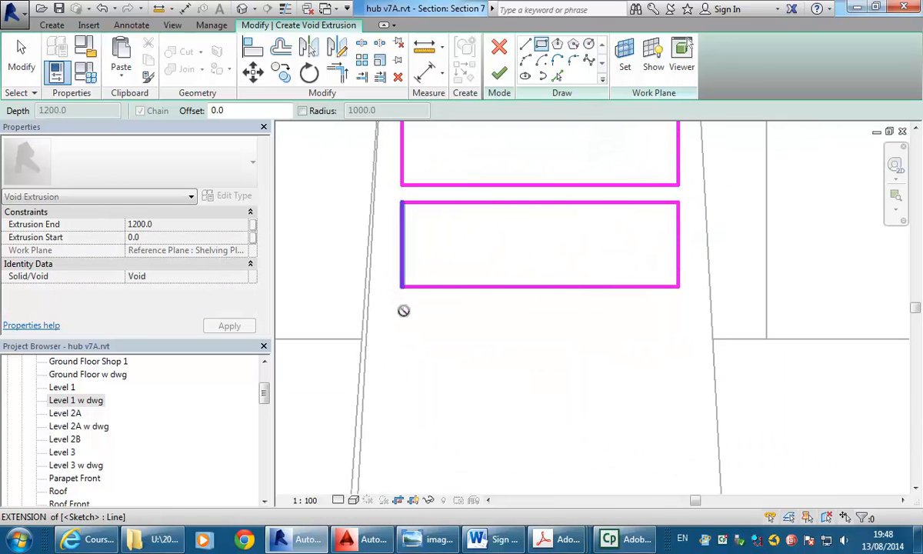
click(678, 393)
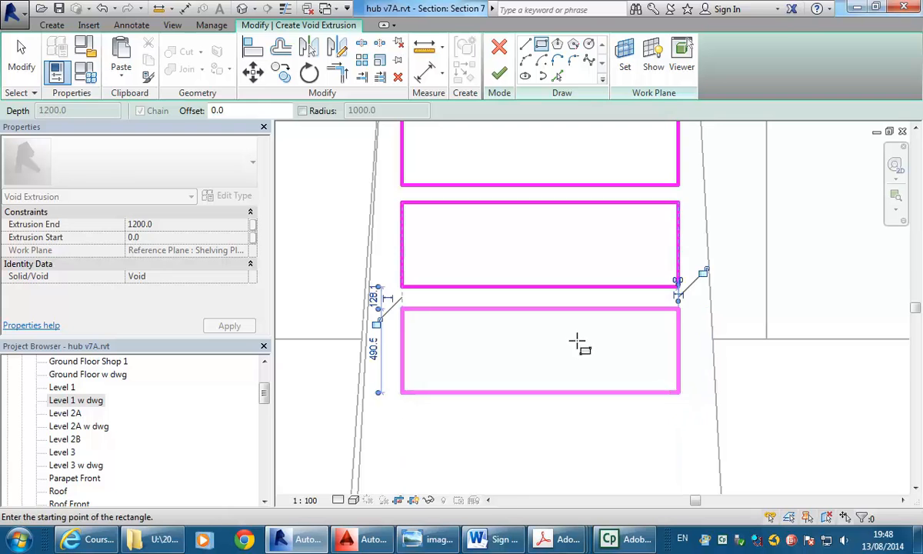
scroll(567, 371, down, 4)
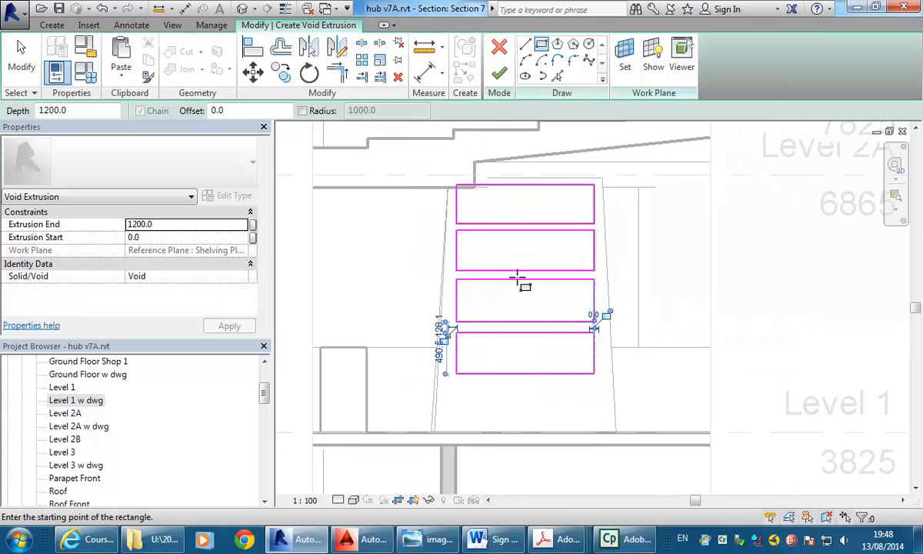
right_click(402, 170)
click(424, 178)
right_click(426, 180)
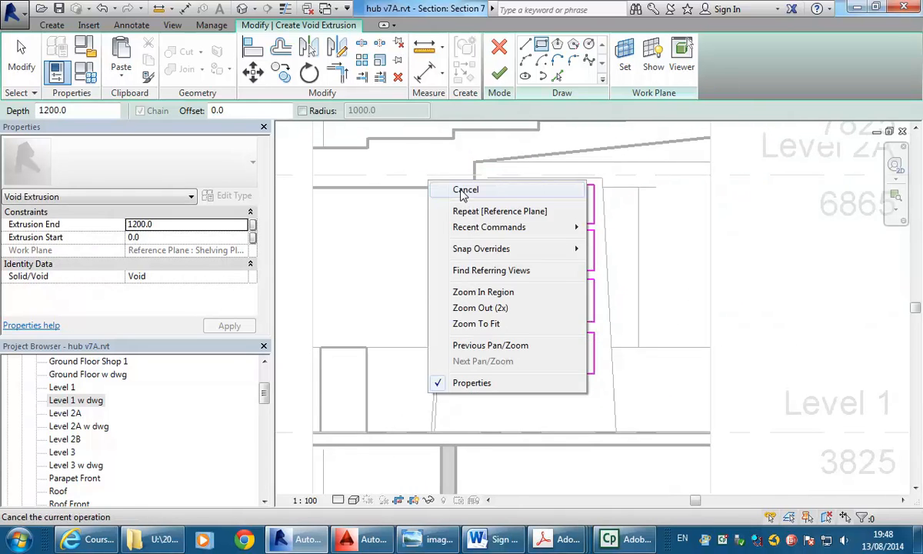
click(437, 188)
Nudge the topmost rectangle's upper edge down, away from the top of the blend
click(513, 186)
key(Down)
key(Down)
key(Down)
key(Down)
key(Down)
key(Down)
key(Down)
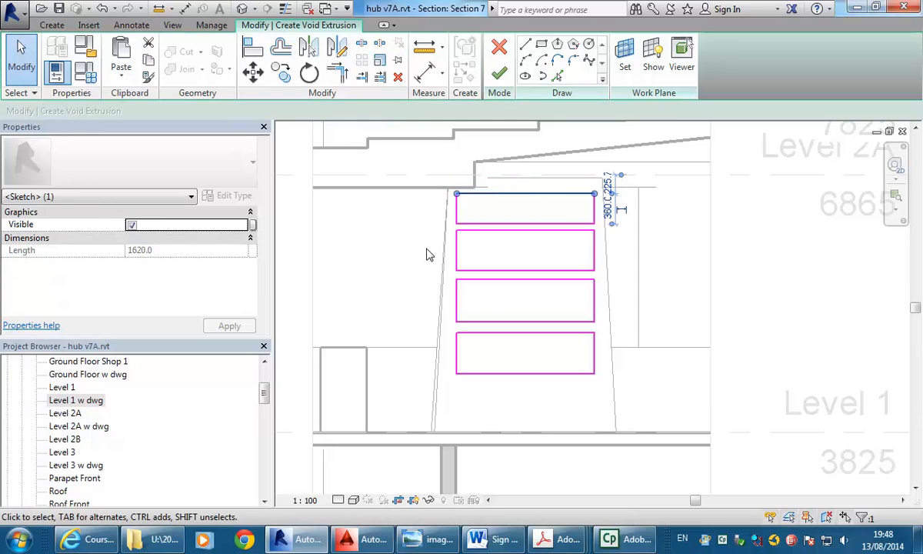
click(418, 252)
Nudge the topmost rectangle's lower edge and the three rectangles beneath it down together
mouse_move(392, 202)
mouse_down()
mouse_move(547, 361)
mouse_move(612, 395)
mouse_up()
key(Down)
key(Down)
key(Down)
key(Down)
key(Down)
key(Down)
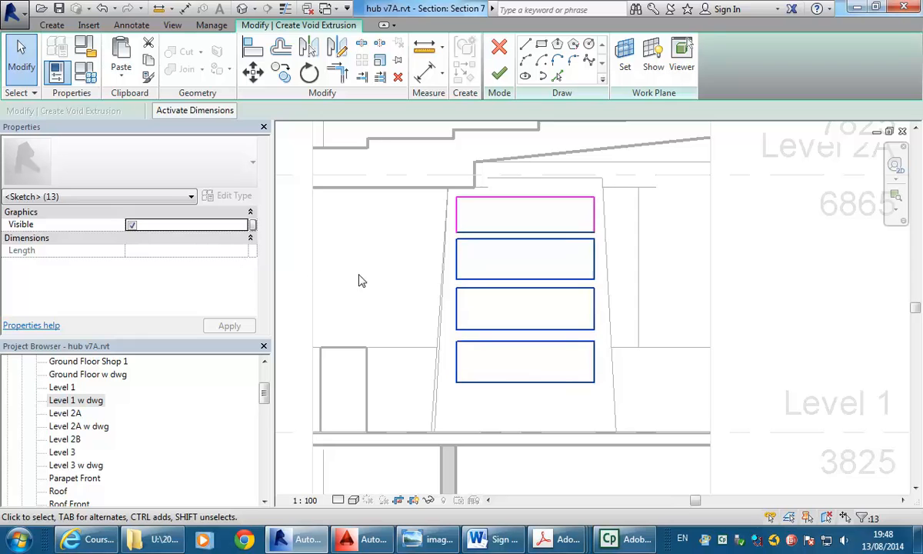
click(377, 262)
middle_drag(377, 262, 384, 267)
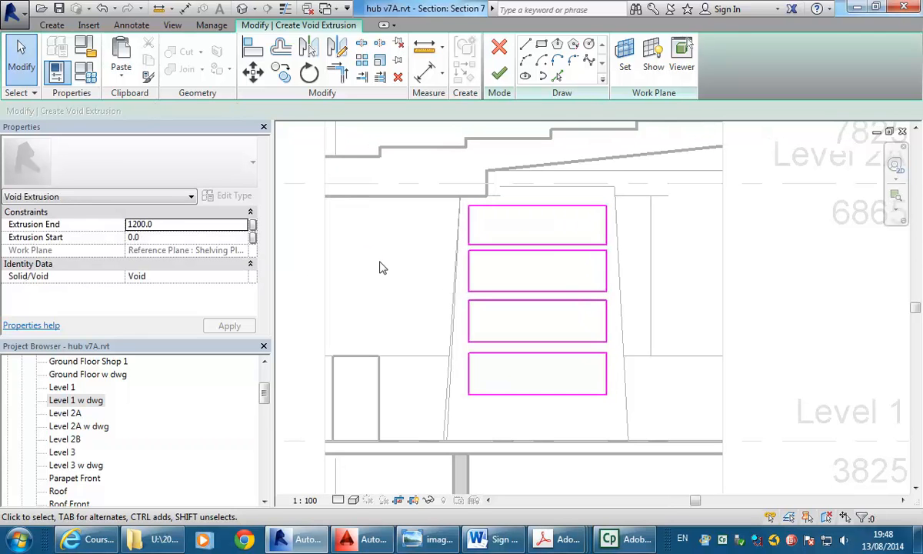
Nudge the two lower rectangles up, and the lowest one further, so the gaps between all four rectangles look even
scroll(526, 350, up, 3)
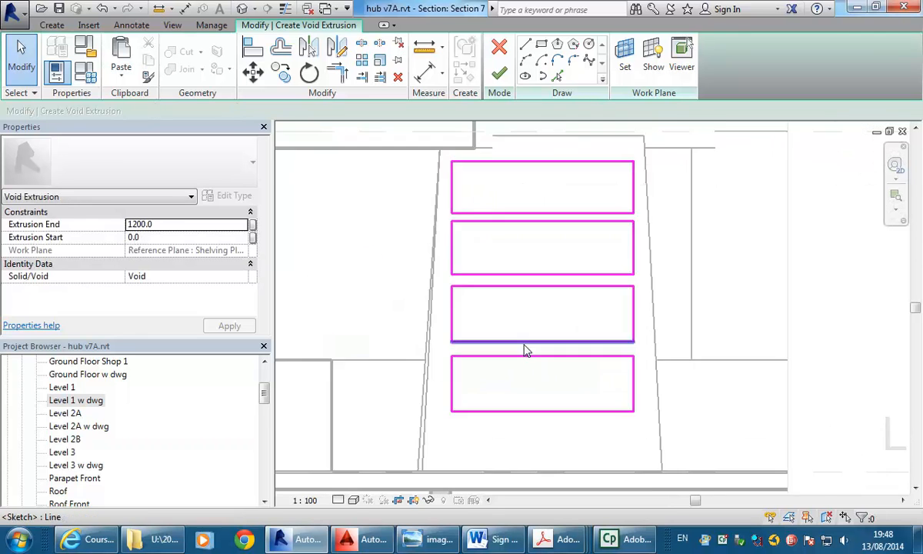
drag(404, 269, 680, 453)
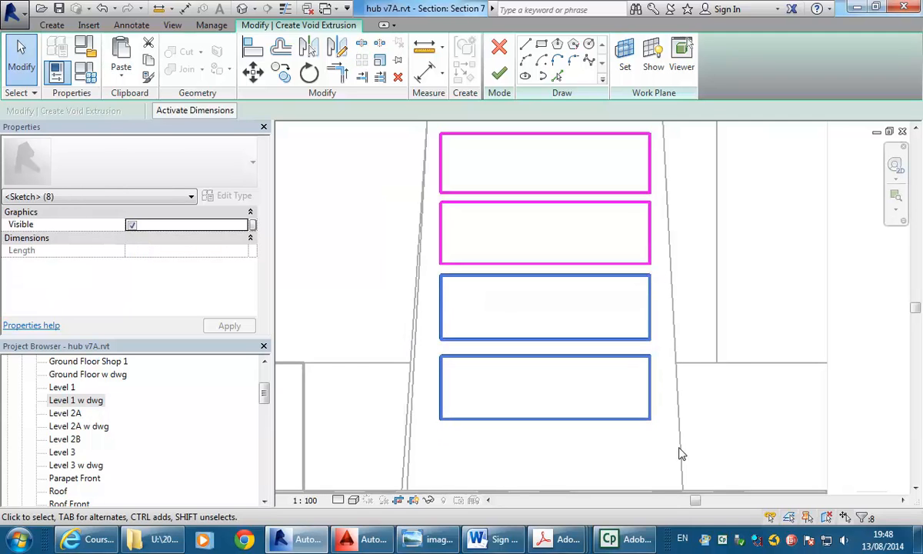
key(Up)
drag(406, 338, 675, 451)
key(Up)
key(Up)
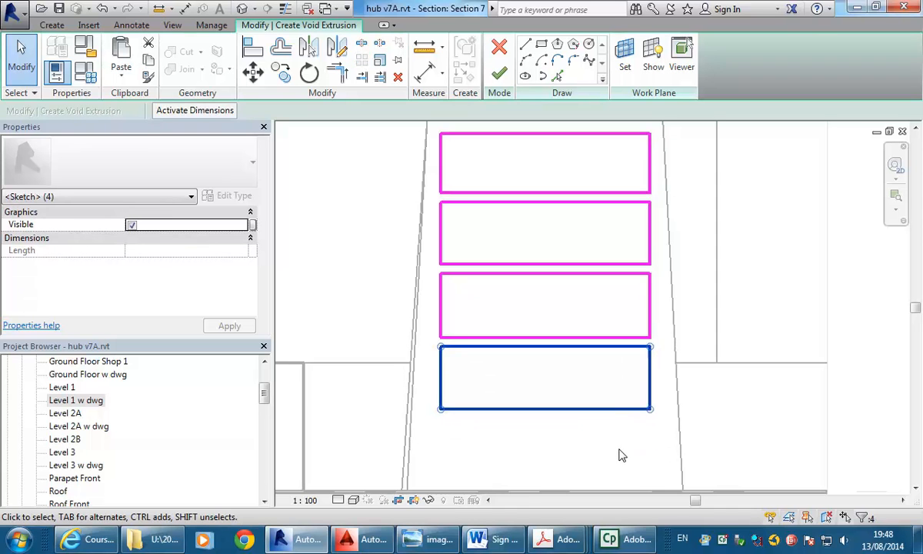
click(507, 327)
scroll(507, 328, down, 1)
middle_drag(513, 352, 507, 369)
middle_drag(524, 321, 516, 336)
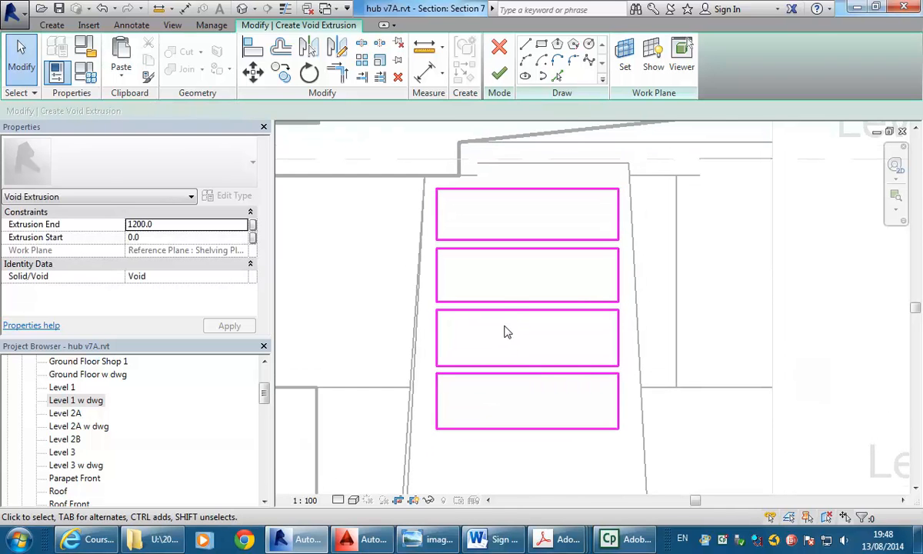
Finish the void extrusion sketch and open the SB3 3D view
middle_drag(380, 246, 393, 252)
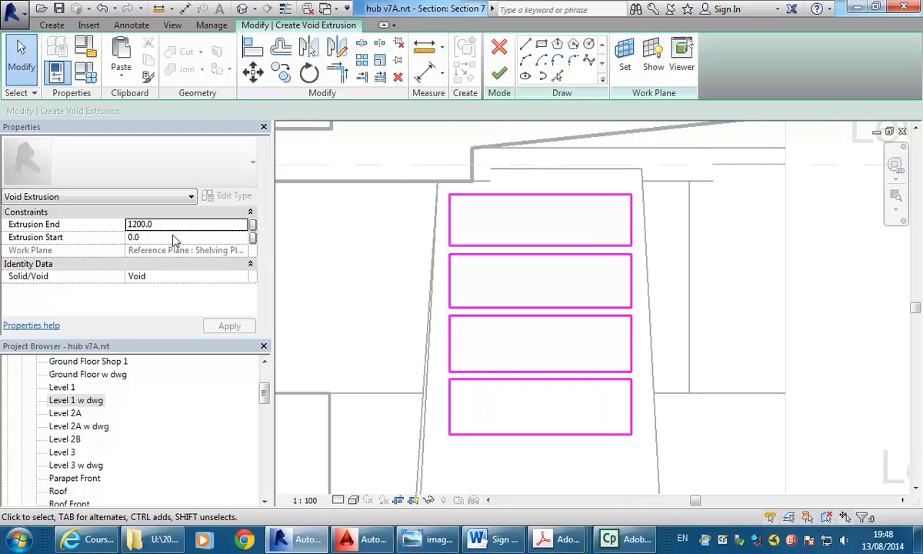
click(500, 74)
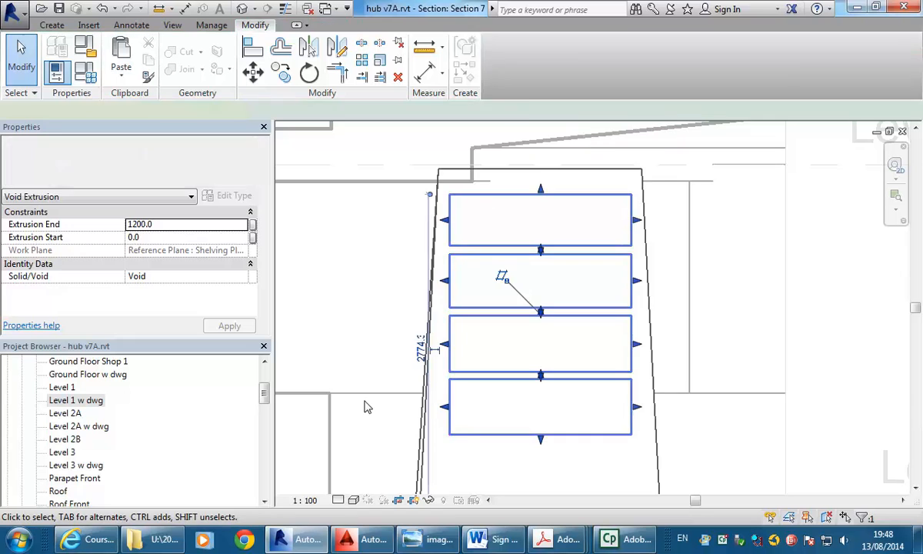
drag(264, 394, 264, 437)
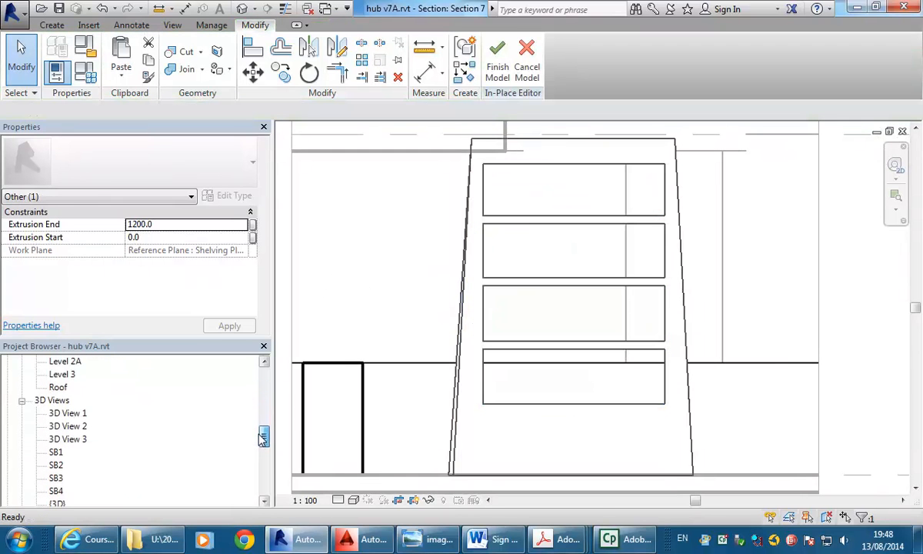
double_click(55, 479)
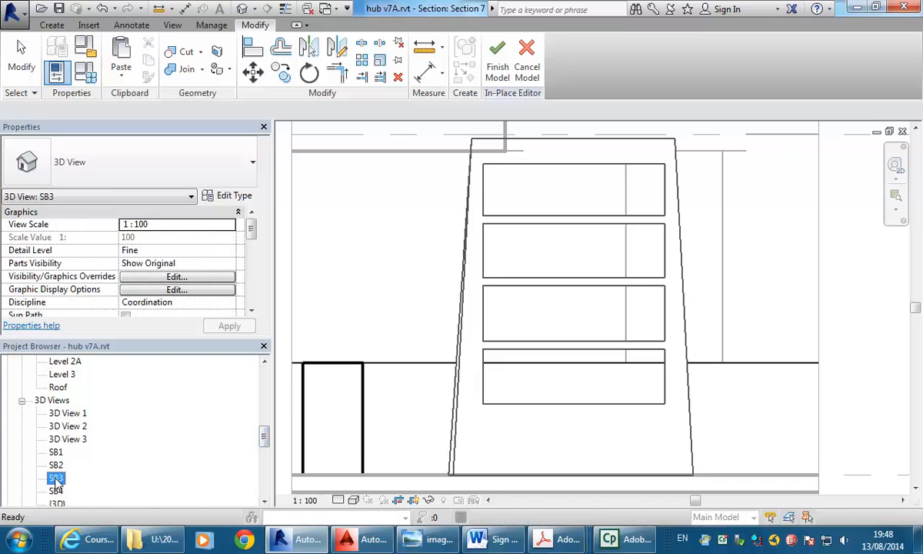
Stretch the void extrusion beyond both long faces of the tapered blend so the shelf openings cut right through it
shift+middle_drag(543, 387, 514, 339)
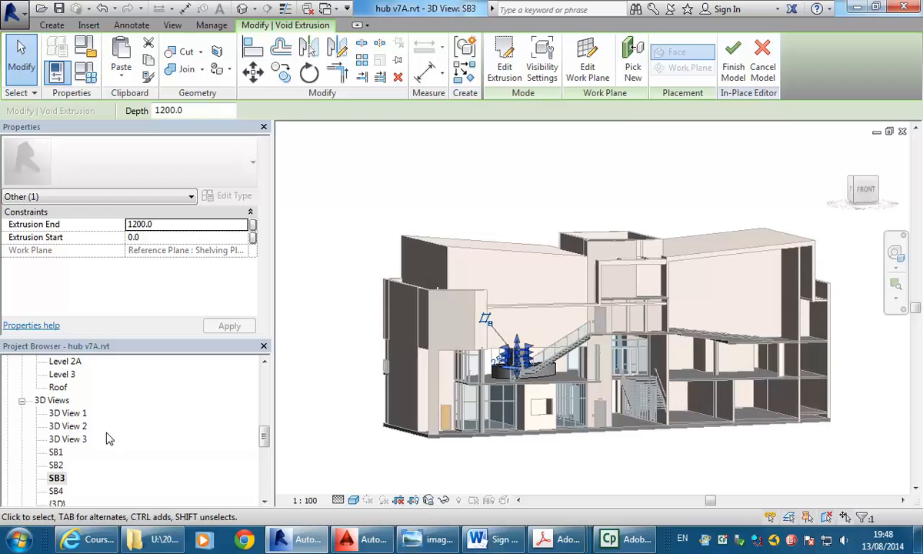
scroll(492, 362, up, 5)
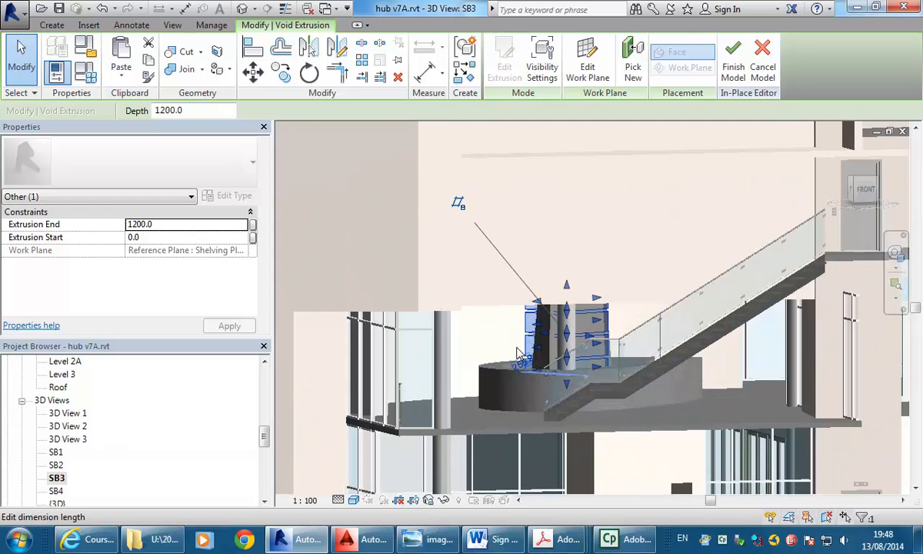
shift+middle_drag(553, 340, 631, 335)
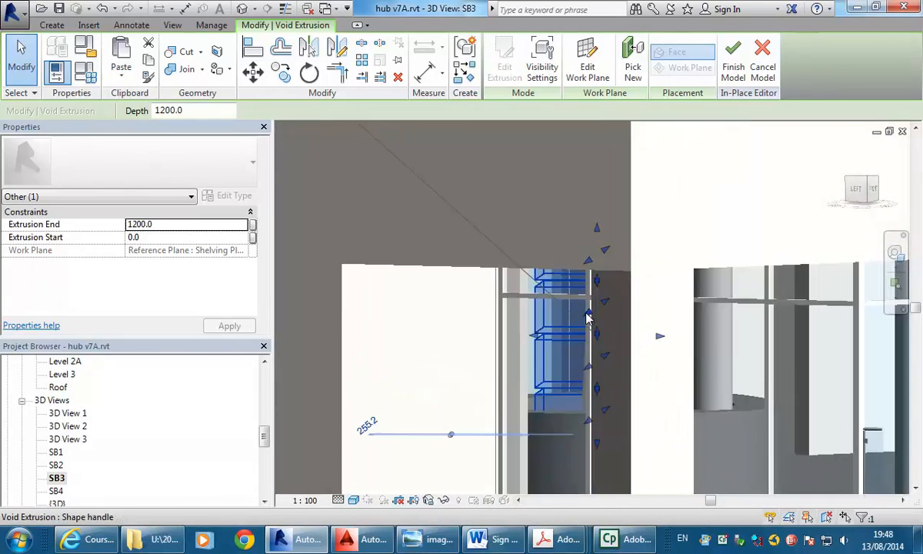
drag(580, 339, 541, 340)
shift+middle_drag(541, 340, 652, 361)
drag(649, 342, 702, 347)
shift+middle_drag(699, 333, 719, 342)
key(Escape)
Finish the in-place Candy Bar model and examine the shelving unit behind the stair in 3D
scroll(630, 320, up, 4)
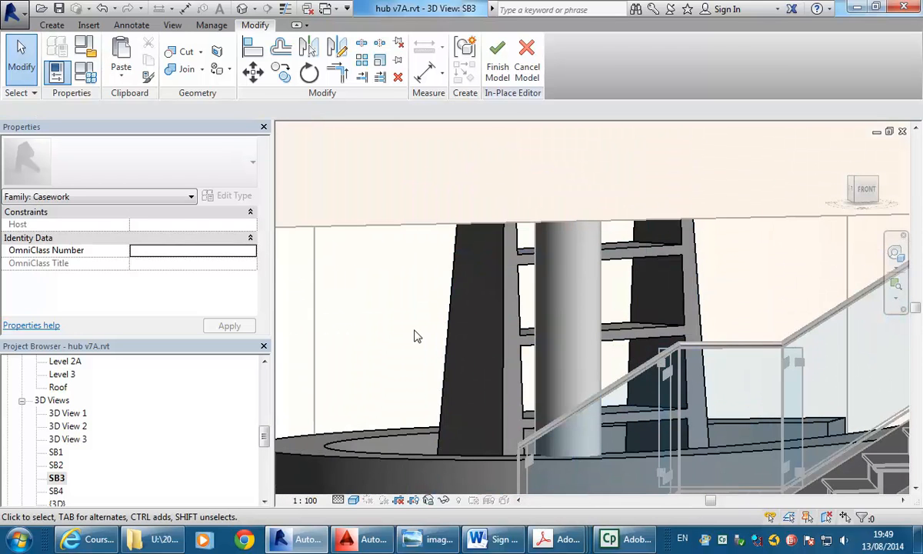
scroll(414, 337, down, 4)
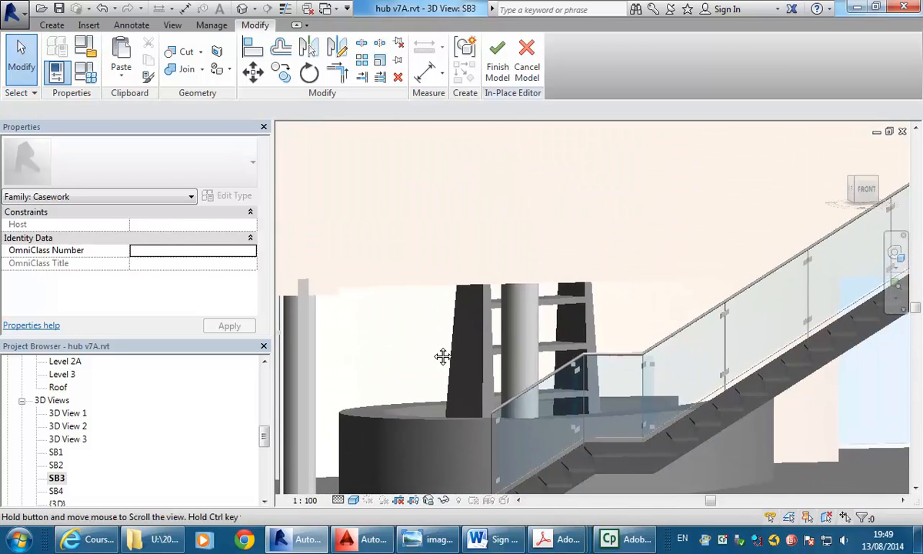
middle_drag(465, 200, 487, 218)
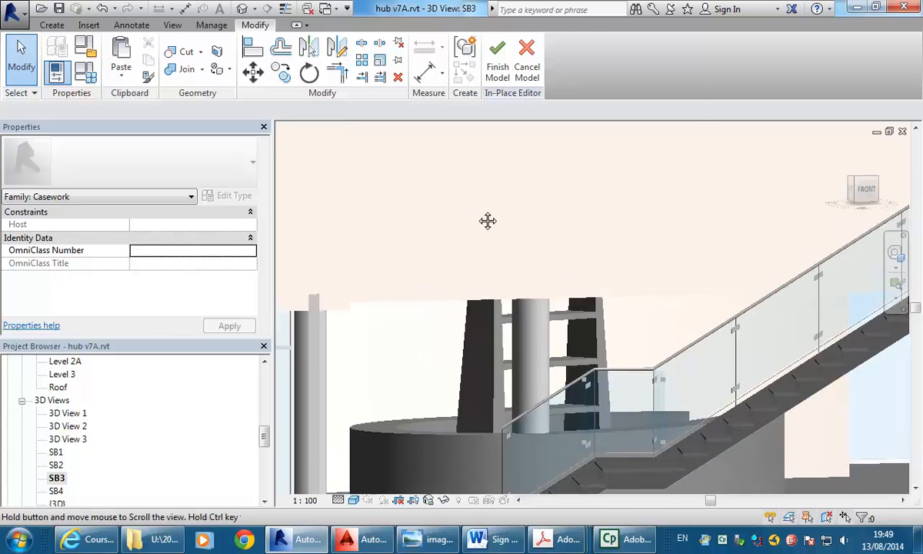
click(498, 66)
middle_drag(453, 409, 465, 356)
scroll(464, 356, up, 1)
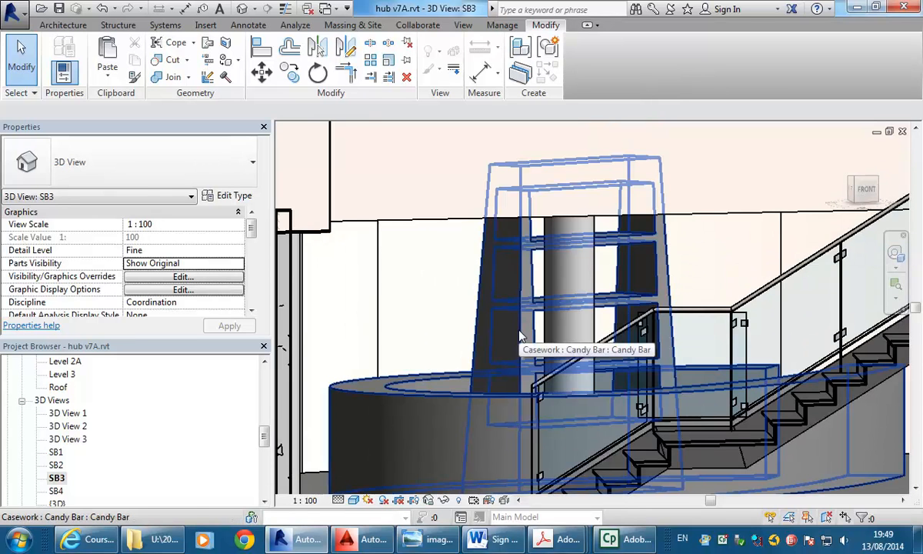
scroll(443, 333, down, 2)
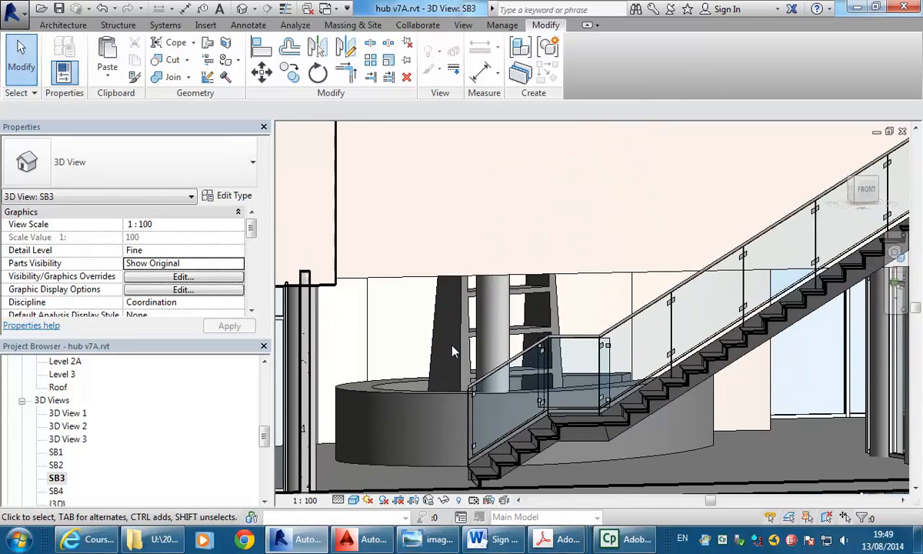
middle_drag(468, 344, 589, 358)
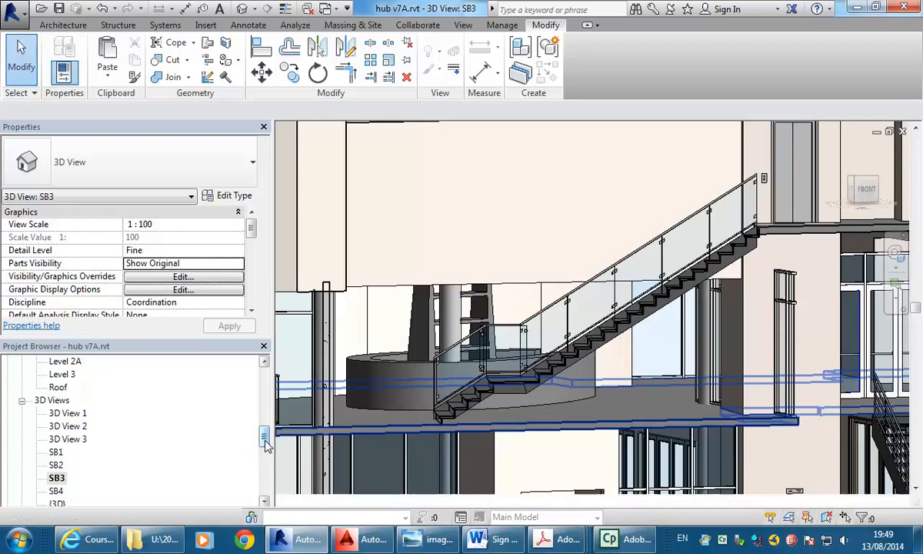
Open the Level 1 floor plan and bring the Candy Bar's counter and shelving unit into view
drag(264, 446, 264, 381)
double_click(63, 478)
scroll(602, 271, down, 3)
middle_drag(707, 323, 489, 328)
scroll(458, 371, up, 2)
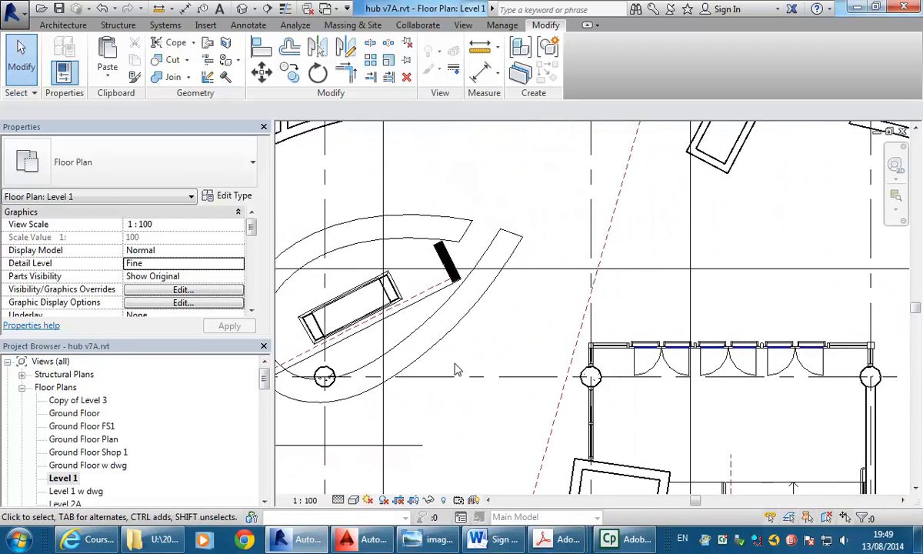
Open the Level 1 w dwg floor plan and examine the seating layout of tables and chairs beside the wall
double_click(77, 491)
scroll(758, 291, down, 3)
scroll(488, 317, down, 1)
middle_drag(727, 332, 421, 315)
middle_drag(566, 357, 532, 227)
scroll(551, 253, up, 3)
middle_drag(583, 279, 585, 304)
scroll(510, 299, up, 1)
middle_drag(510, 298, 547, 319)
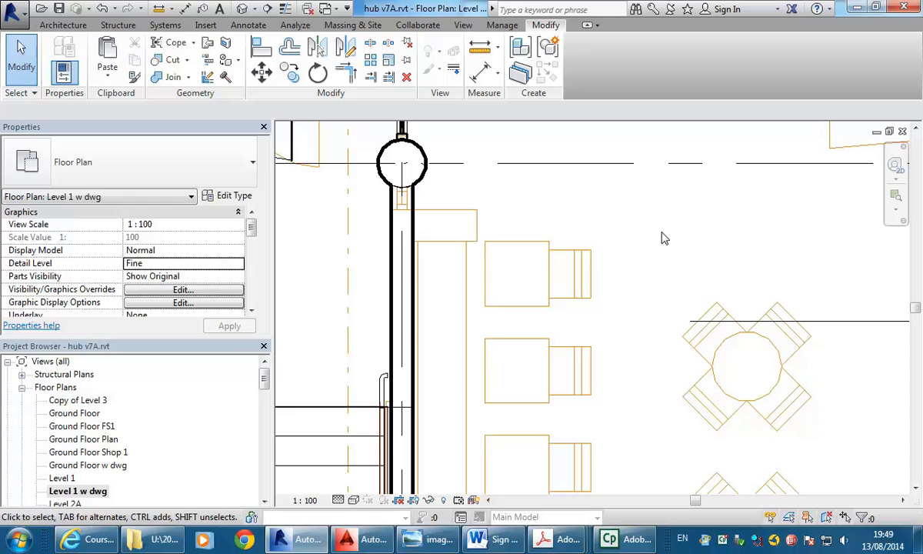
Create a new family from the Metric Furniture.rft template
click(15, 15)
mouse_move(97, 72)
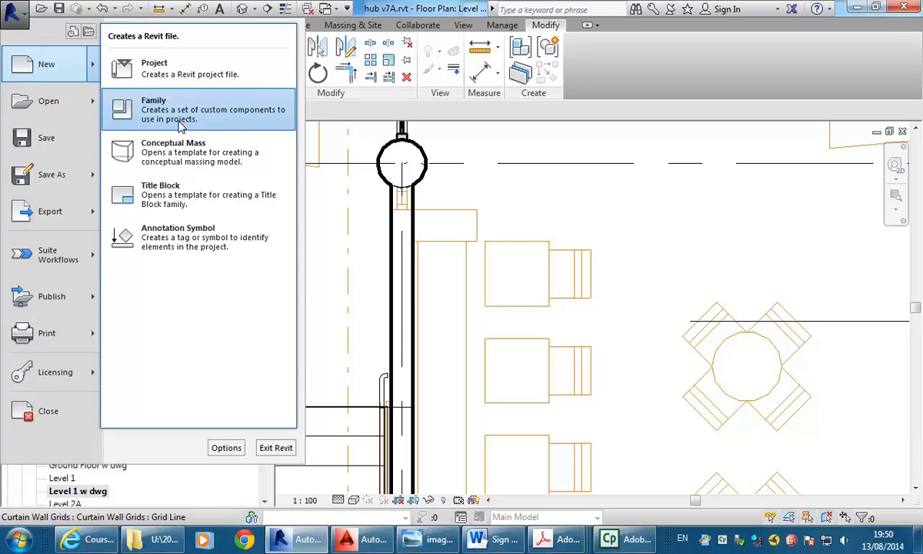
click(171, 123)
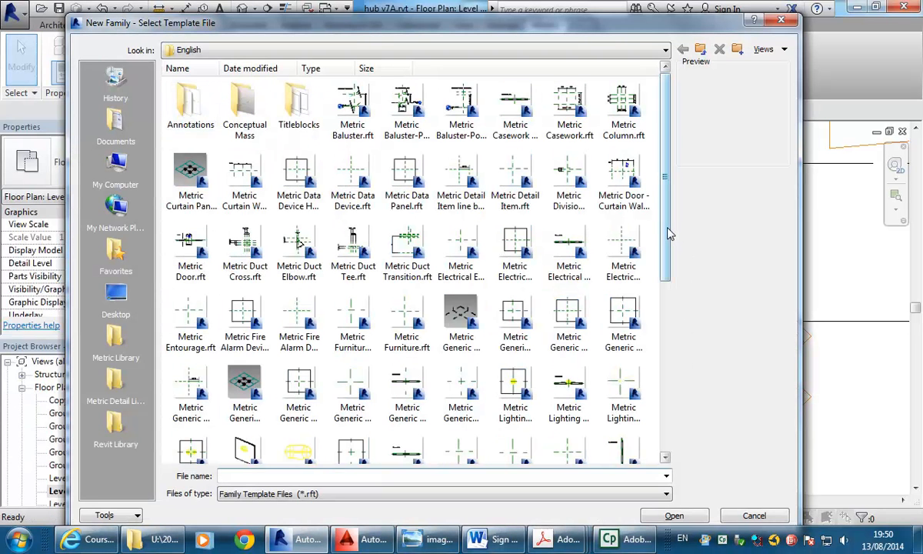
drag(669, 234, 682, 202)
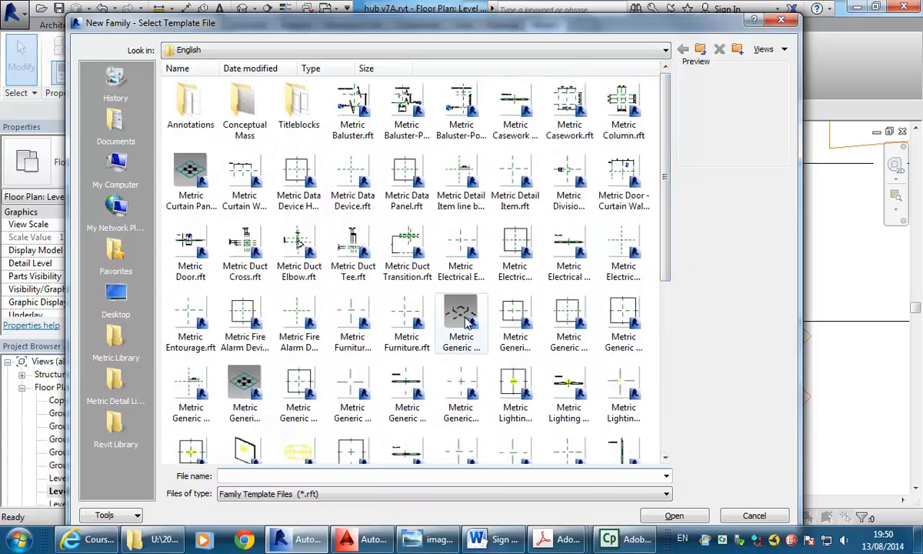
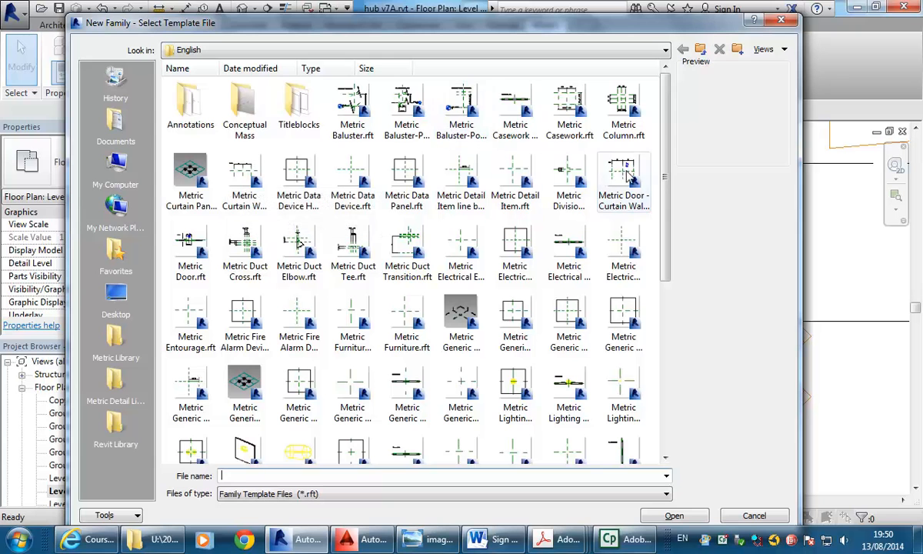
drag(667, 145, 669, 173)
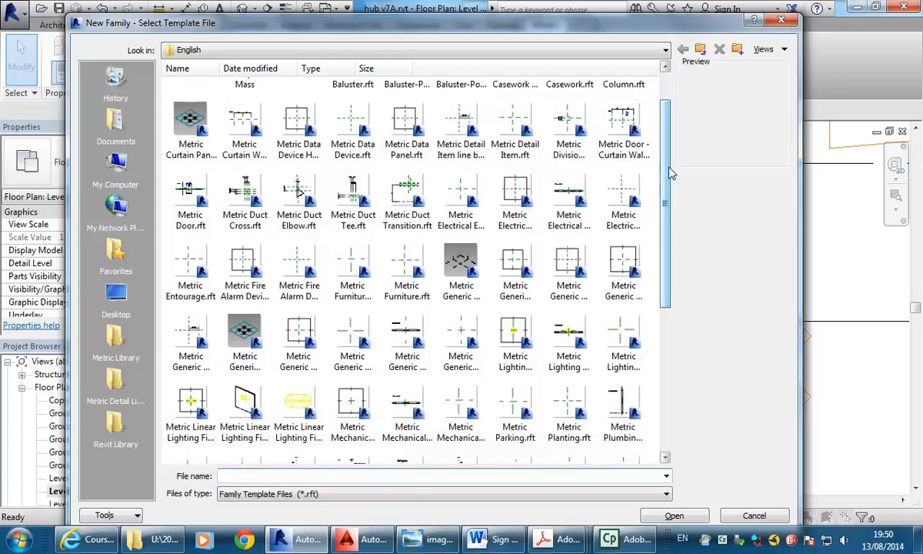
scroll(671, 275, down, 1)
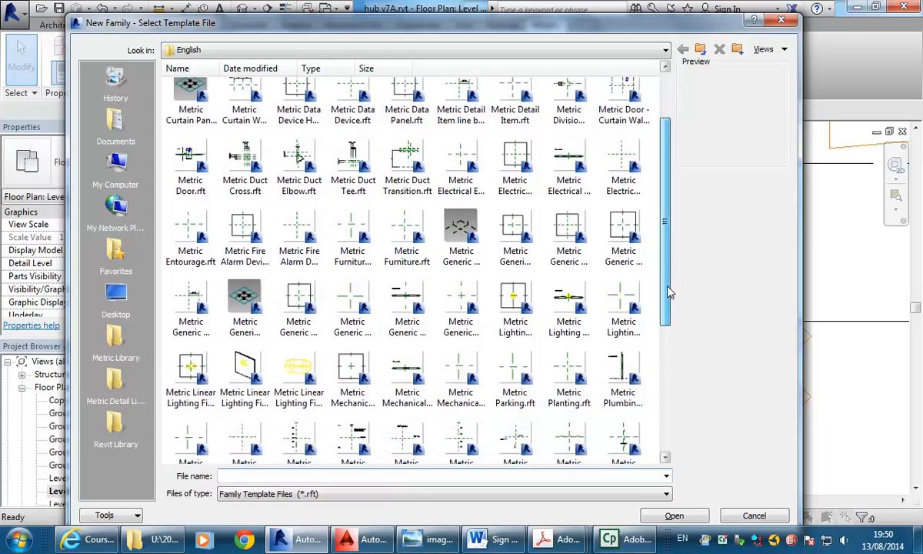
click(451, 288)
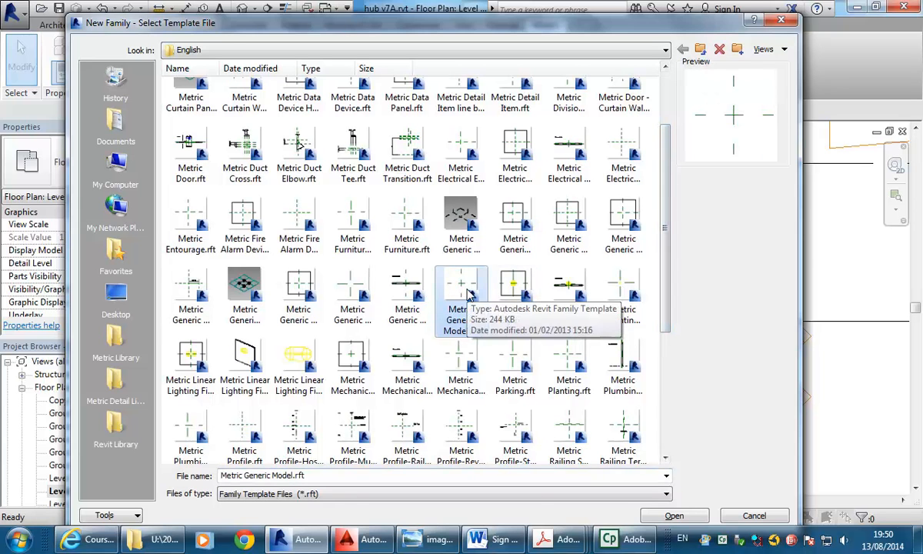
drag(669, 262, 669, 286)
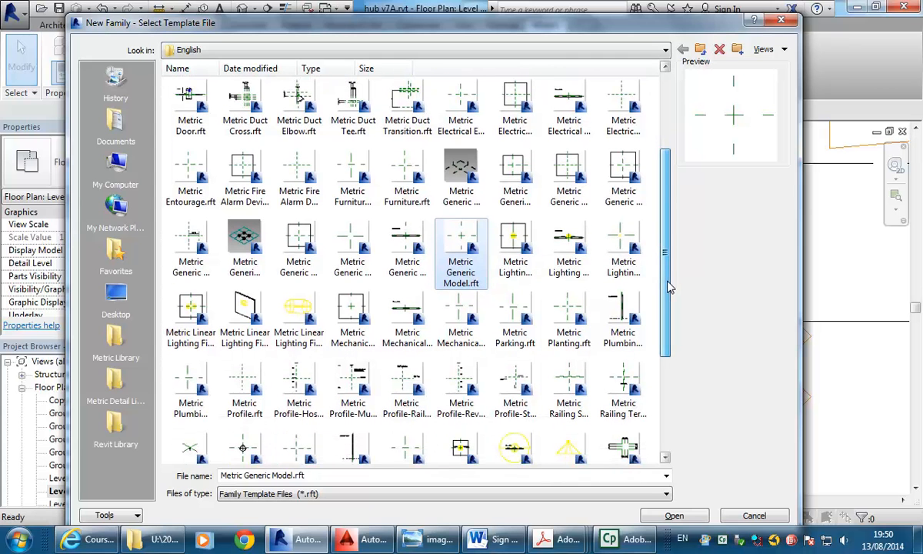
click(408, 176)
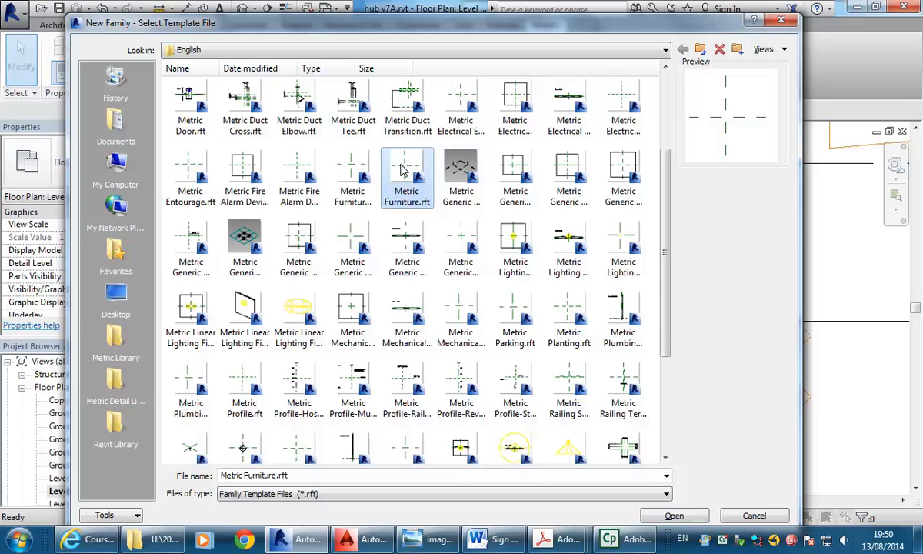
double_click(400, 170)
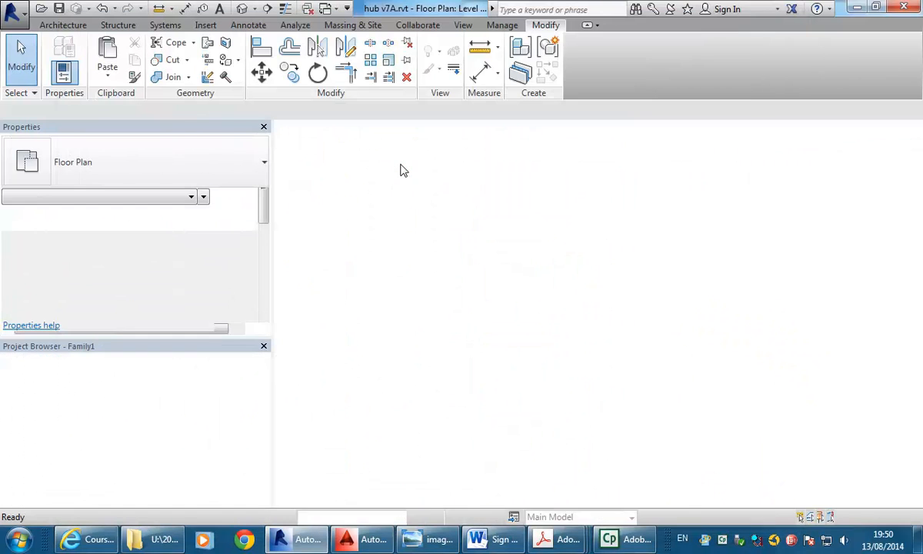
Open the furniture family's Left elevation, with the centre reference plane and Ref. Level in view
scroll(570, 271, up, 4)
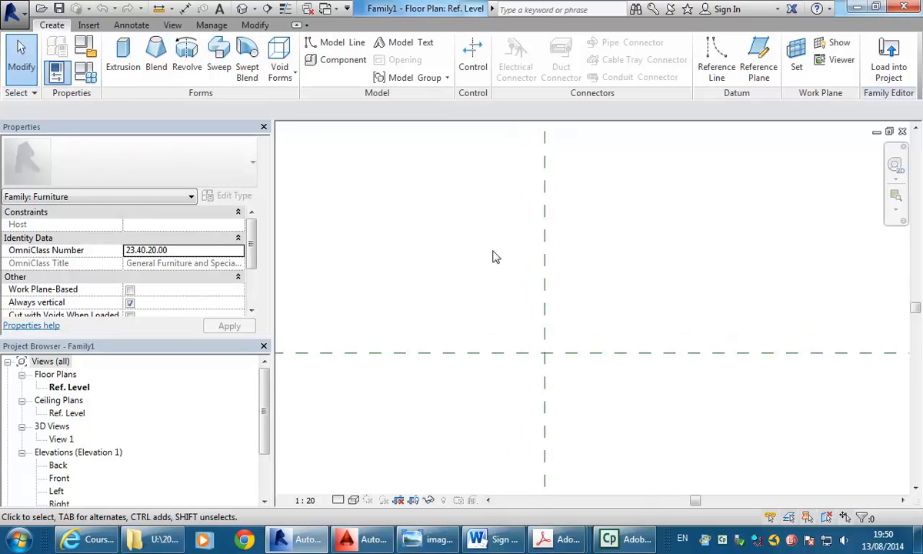
middle_drag(485, 233, 475, 244)
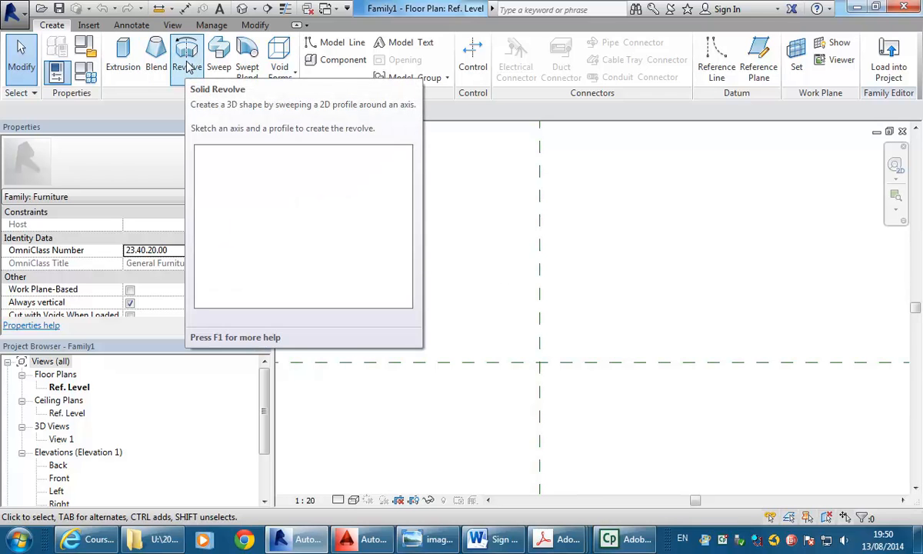
drag(267, 394, 266, 427)
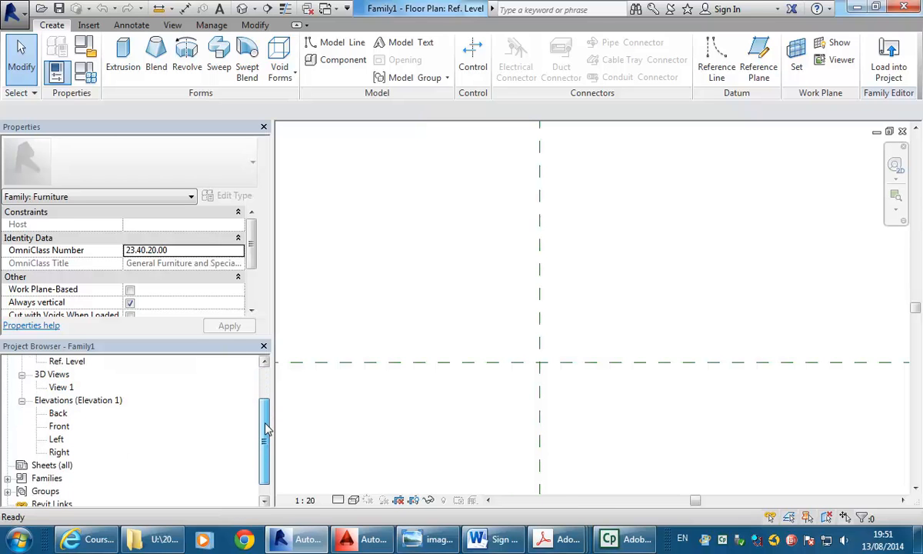
double_click(55, 440)
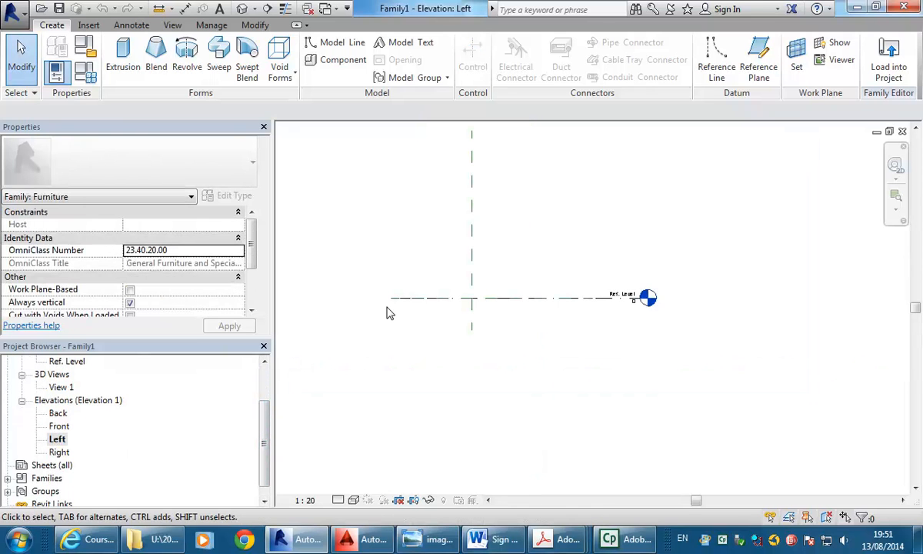
scroll(437, 305, up, 5)
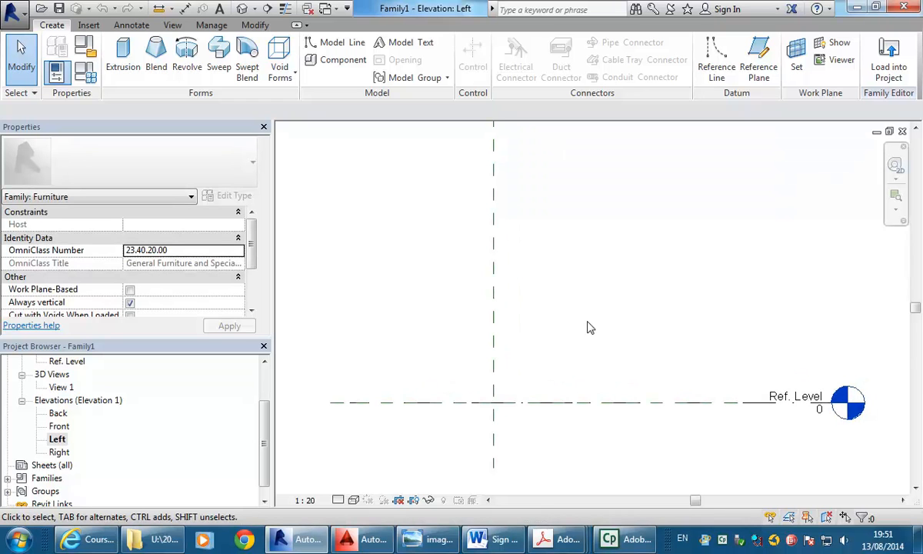
Start a solid Revolve and sketch a boundary line about 400 mm up the centre plane from Ref. Level, with a top edge about 160 mm long
click(185, 57)
mouse_move(474, 346)
middle_down()
mouse_move(462, 328)
mouse_move(473, 354)
middle_up()
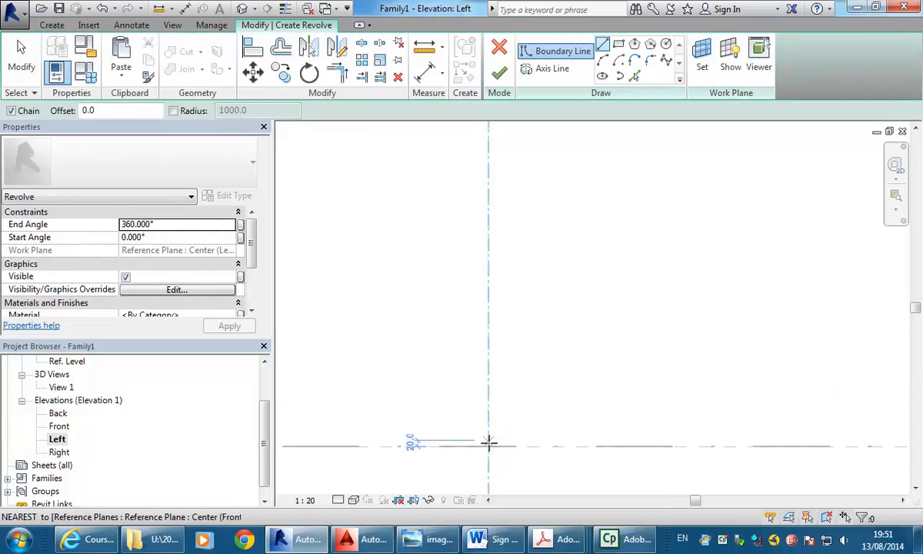
click(489, 446)
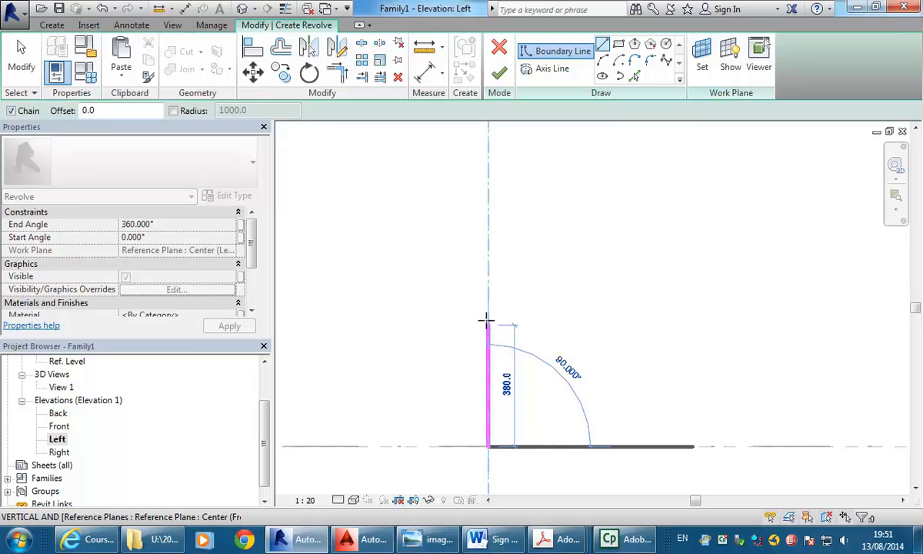
click(487, 318)
middle_drag(531, 327, 562, 256)
scroll(562, 255, up, 4)
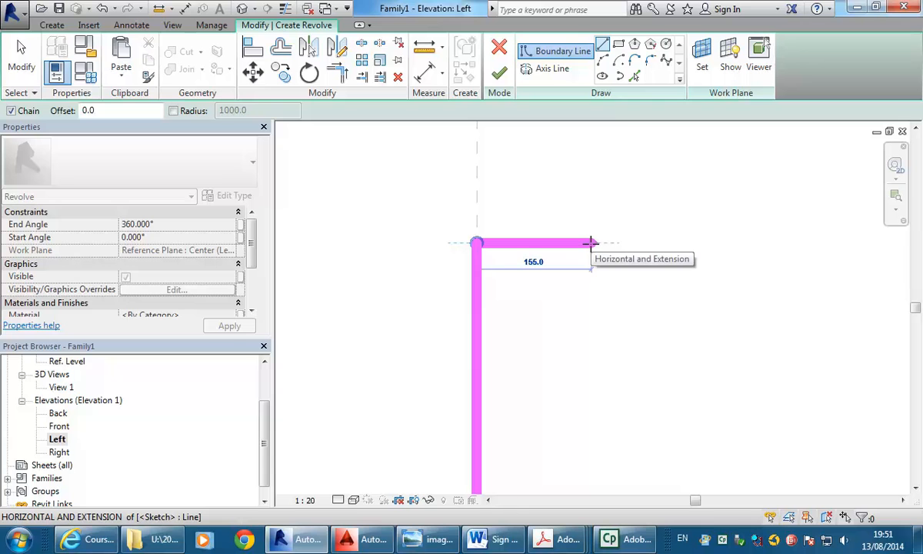
click(591, 244)
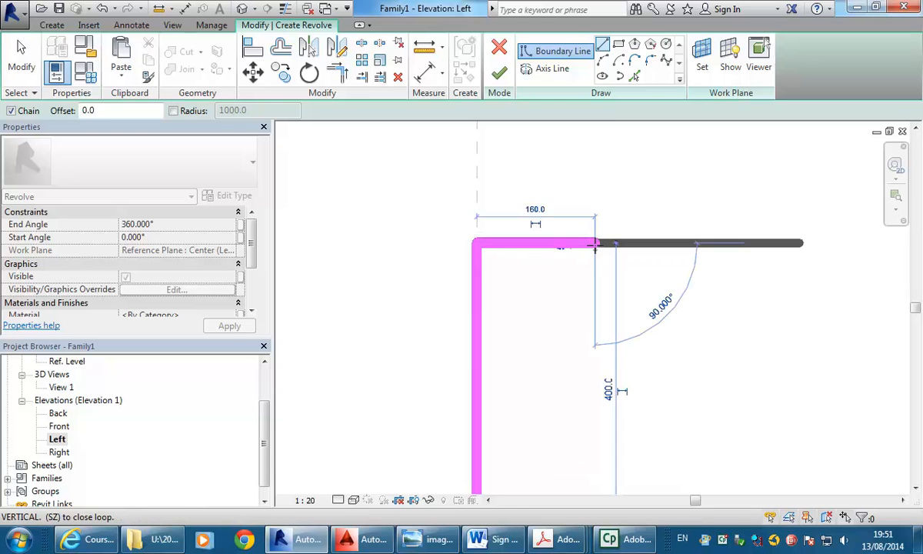
Continue the boundary with the tabletop's thin edge and underside, an angled neck, and a vertical stem ending just above Ref. Level
click(595, 262)
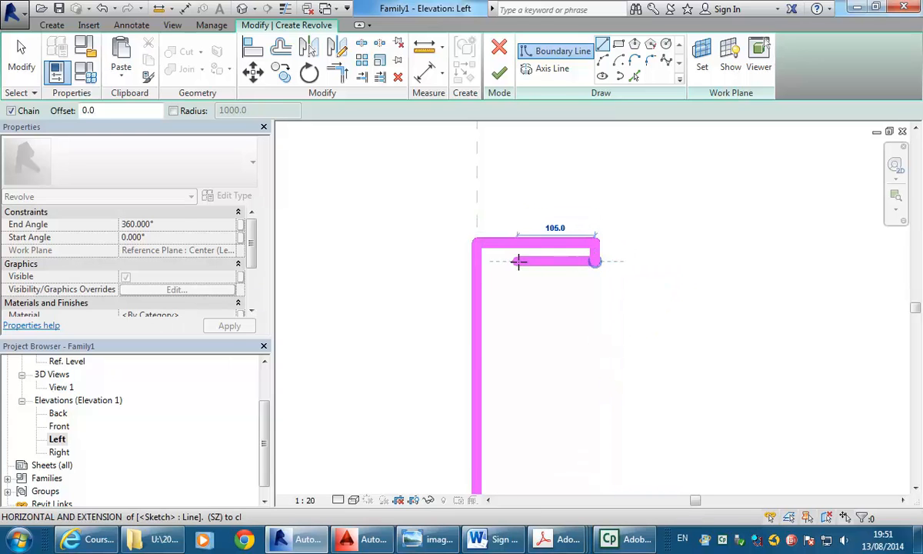
click(532, 262)
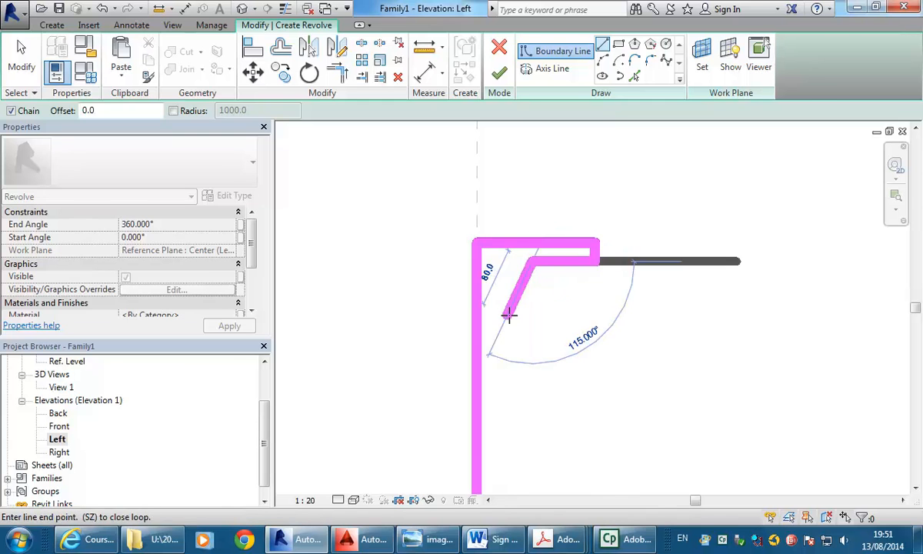
click(510, 313)
scroll(507, 317, down, 2)
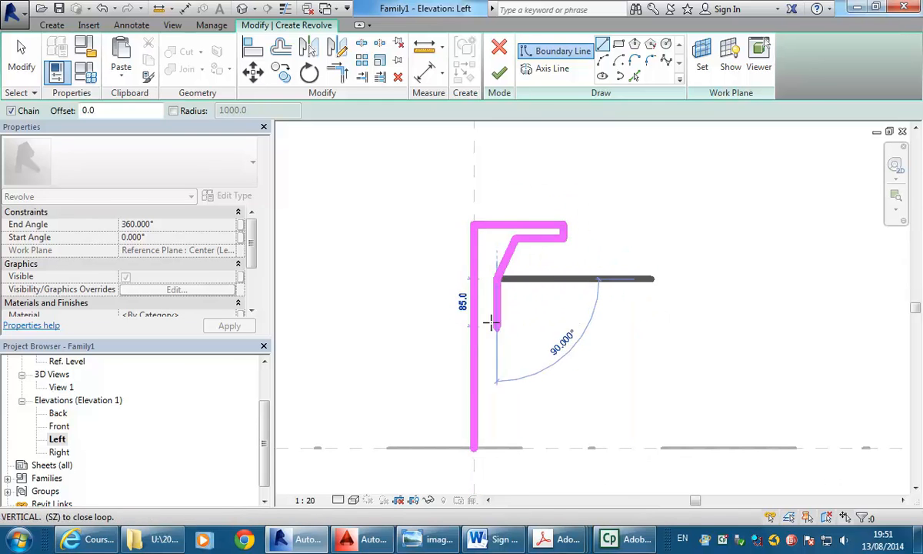
scroll(491, 323, up, 3)
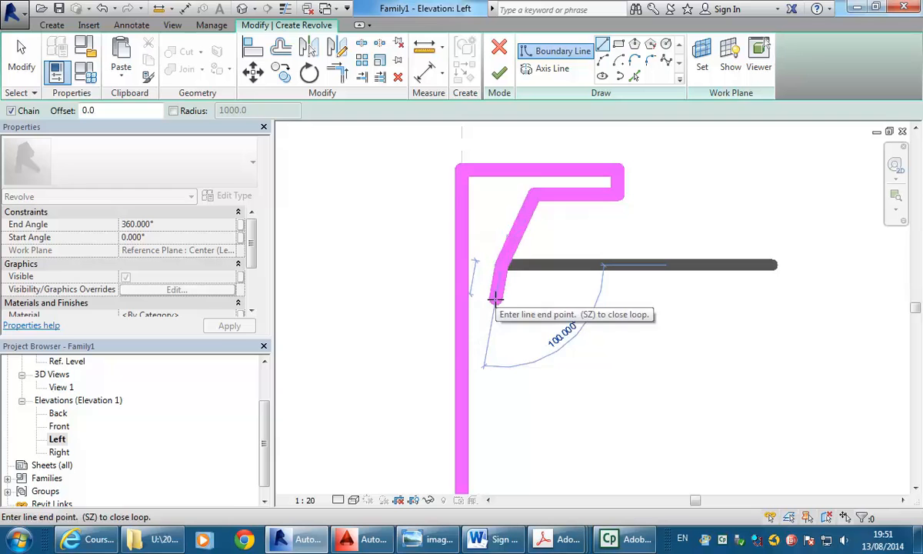
scroll(495, 304, up, 1)
scroll(493, 316, down, 3)
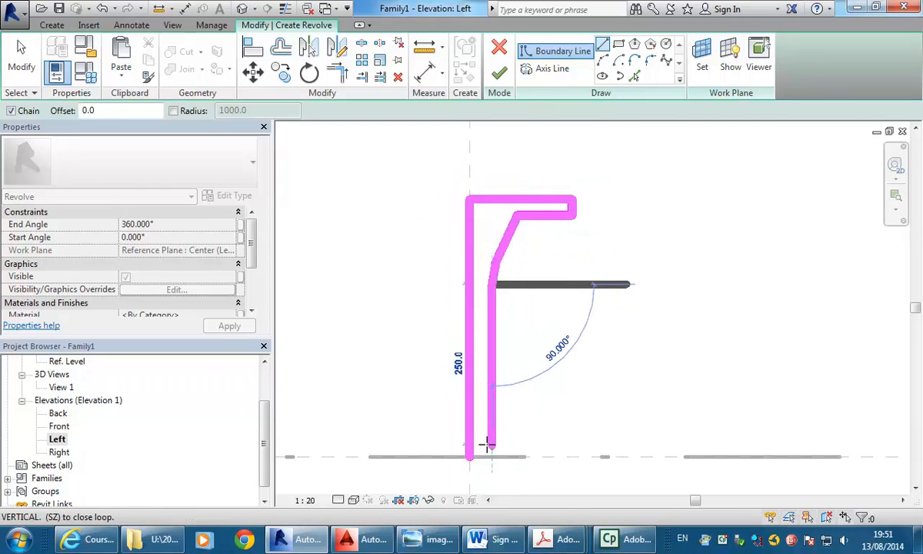
click(492, 444)
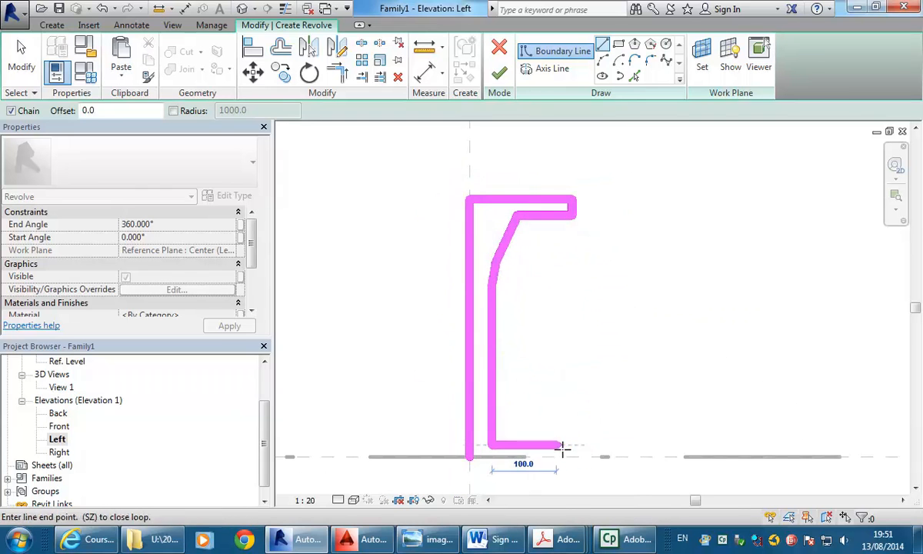
Sketch the pedestal's gently sloping foot down to Ref. Level and close the boundary at its starting point on the centre plane
scroll(538, 449, up, 2)
middle_drag(561, 450, 616, 377)
scroll(585, 381, up, 3)
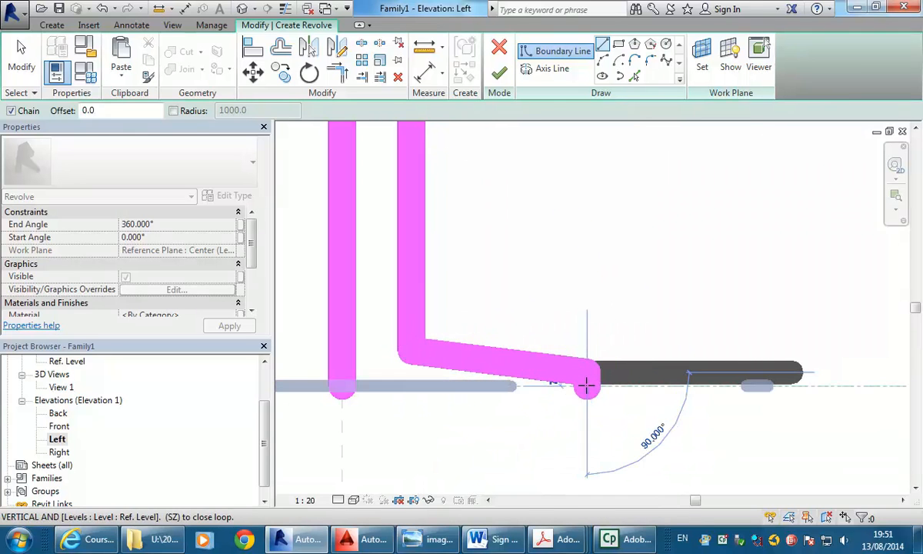
click(587, 387)
click(347, 382)
scroll(498, 296, down, 2)
scroll(499, 297, down, 1)
middle_drag(499, 296, 492, 415)
scroll(478, 356, down, 2)
right_click(504, 257)
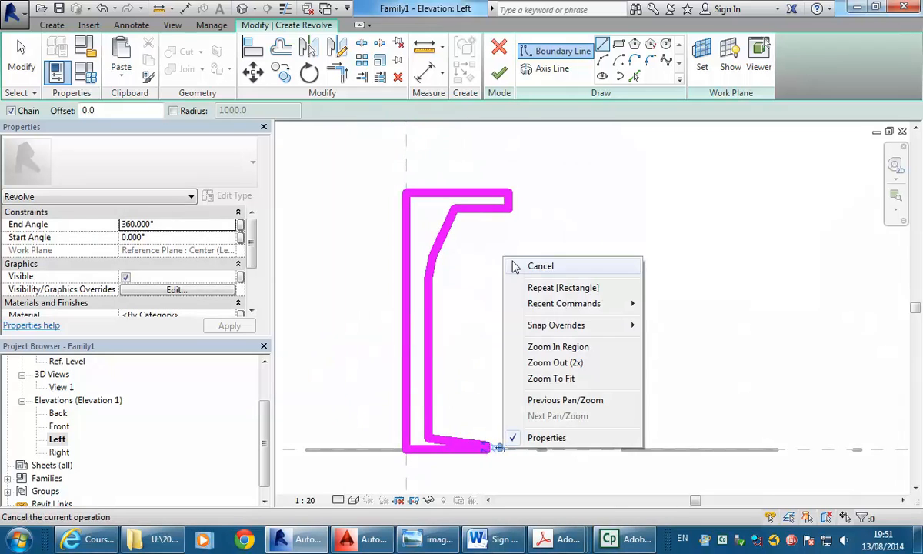
click(539, 269)
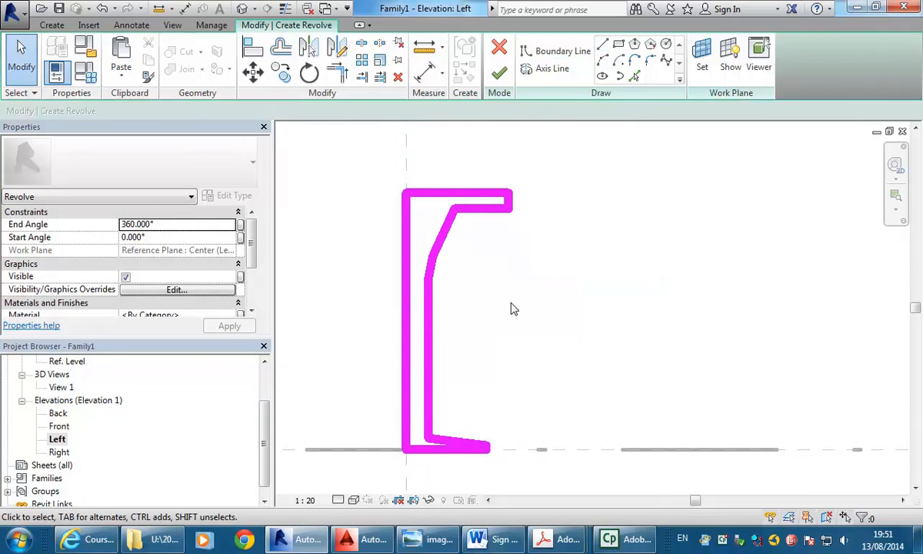
Set the Left elevation's view scale to 1:5 so the profile's sketch lines display thinner
click(305, 501)
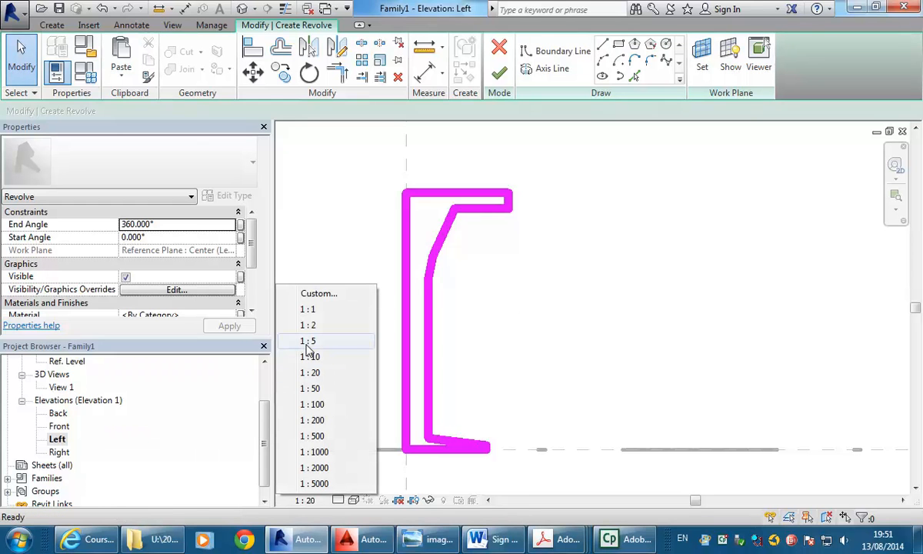
click(308, 341)
scroll(645, 323, up, 4)
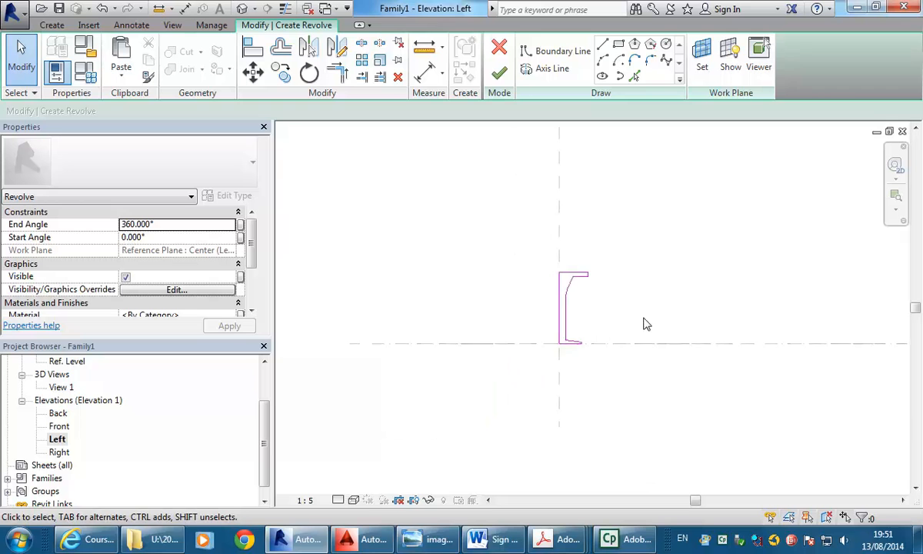
scroll(580, 299, up, 3)
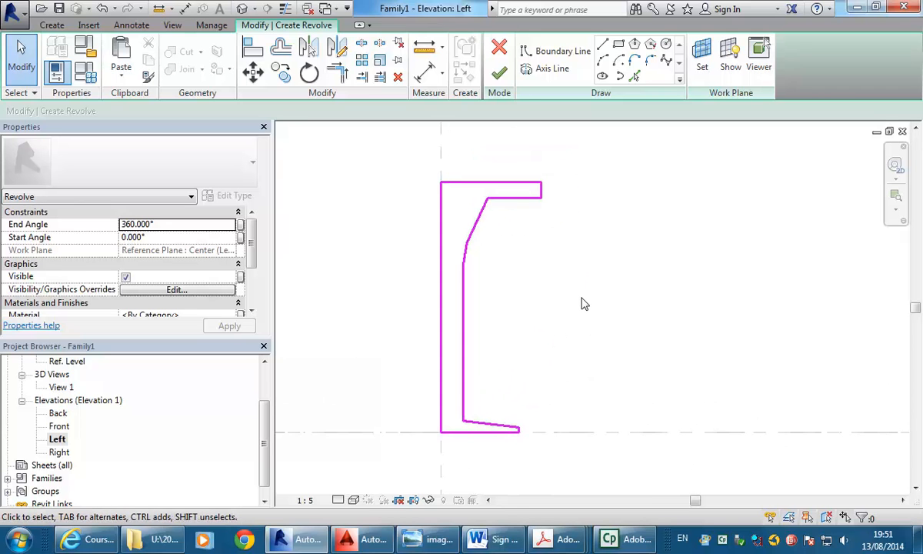
middle_drag(482, 125, 491, 192)
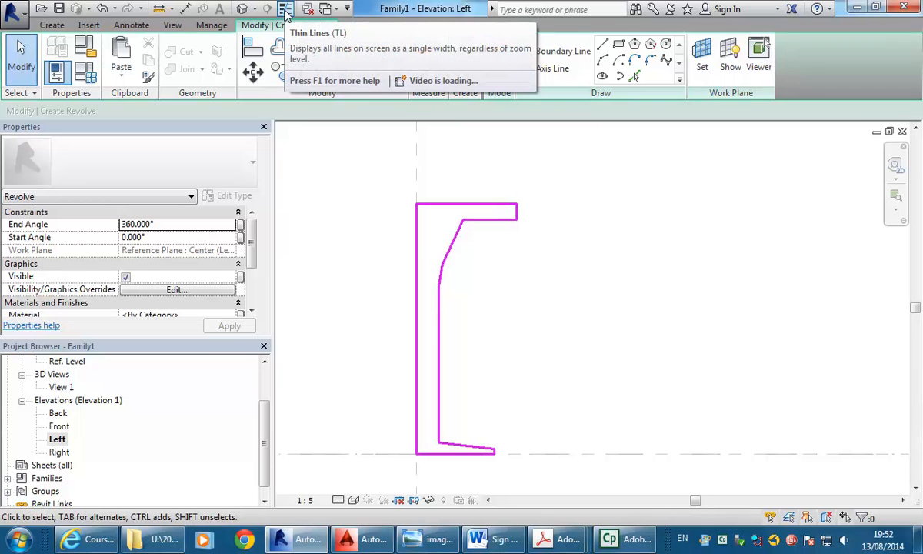
Try the Thin Lines display on the profile sketch and switch it back off
click(285, 10)
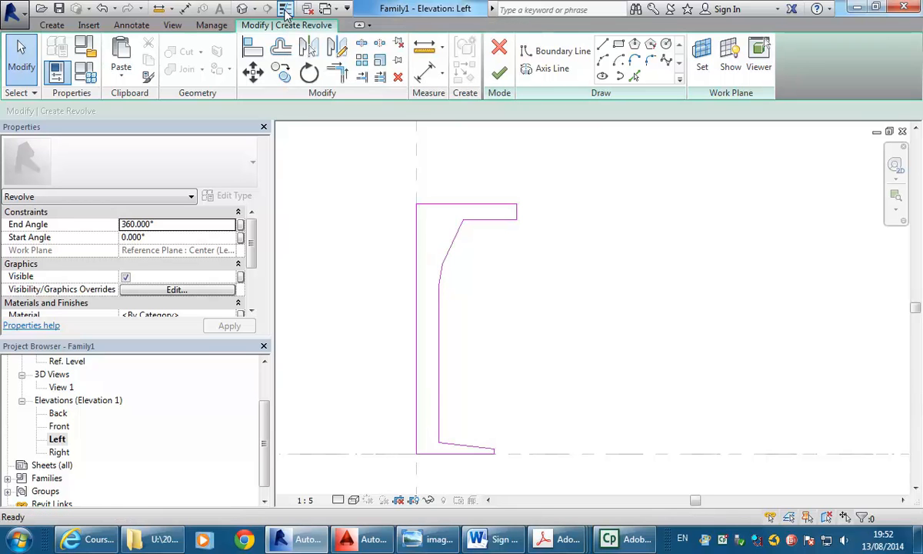
click(286, 10)
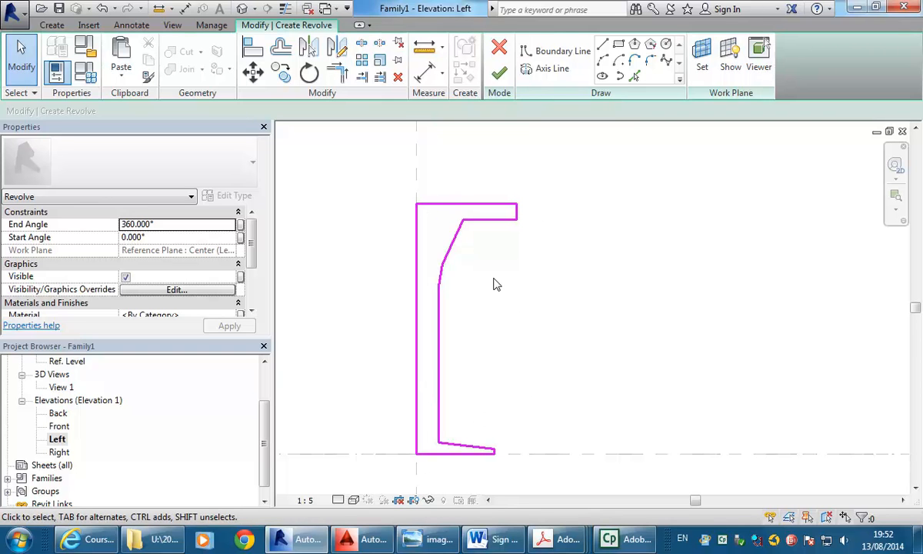
Replace the tabletop's straight outer edge in the profile sketch with a semicircular arc joining its upper and lower lines
scroll(527, 237, up, 4)
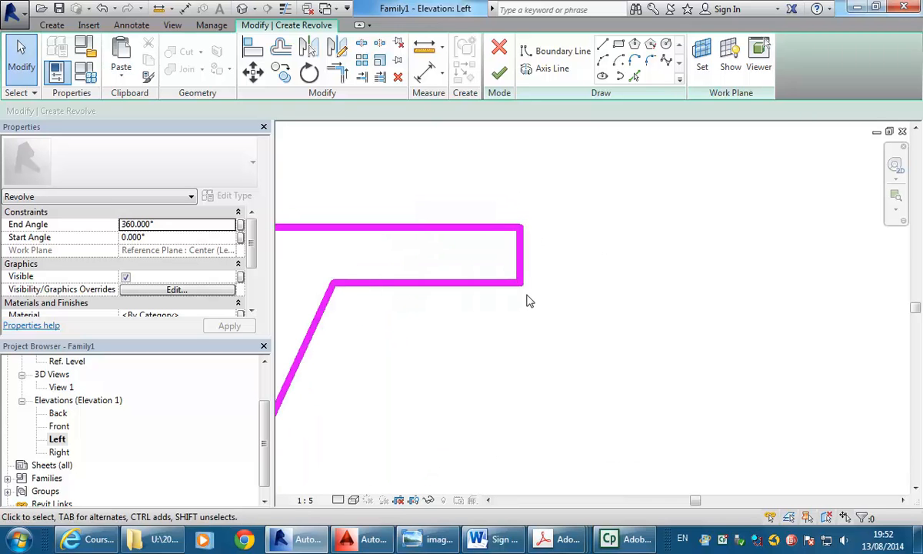
click(520, 258)
key(Delete)
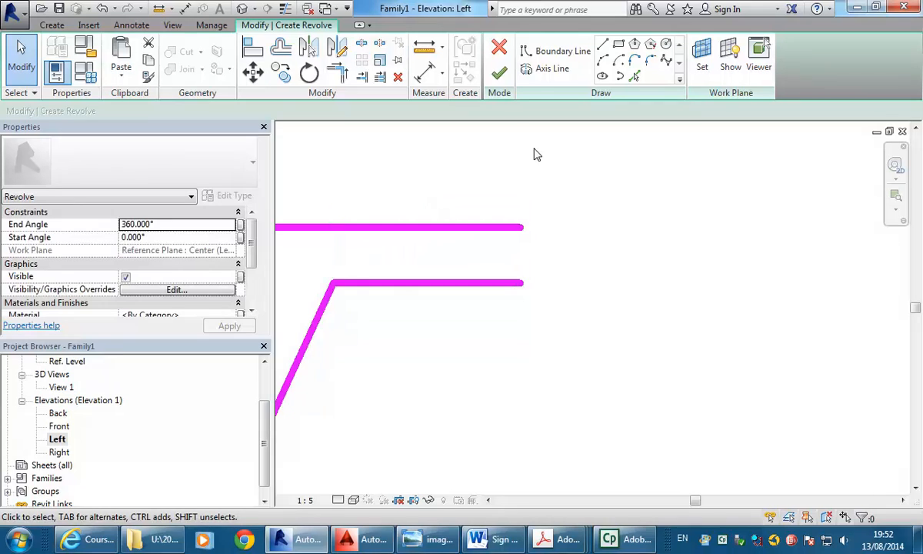
key(l)
key(i)
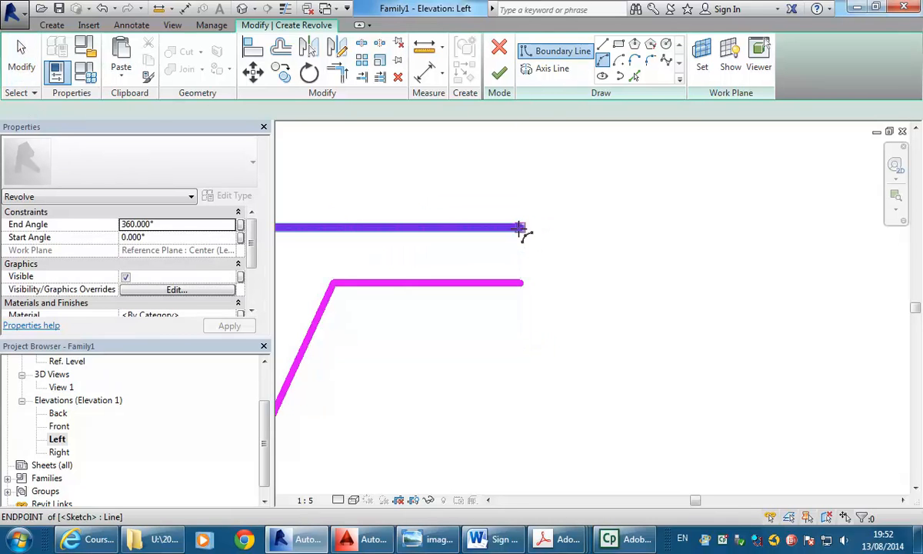
click(521, 228)
click(521, 283)
right_click(477, 188)
click(493, 195)
scroll(513, 204, down, 5)
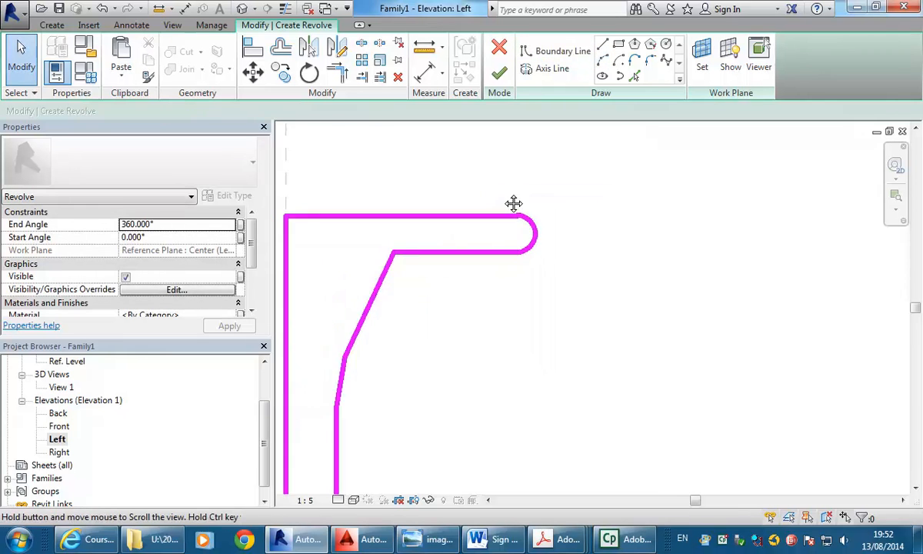
scroll(504, 322, up, 2)
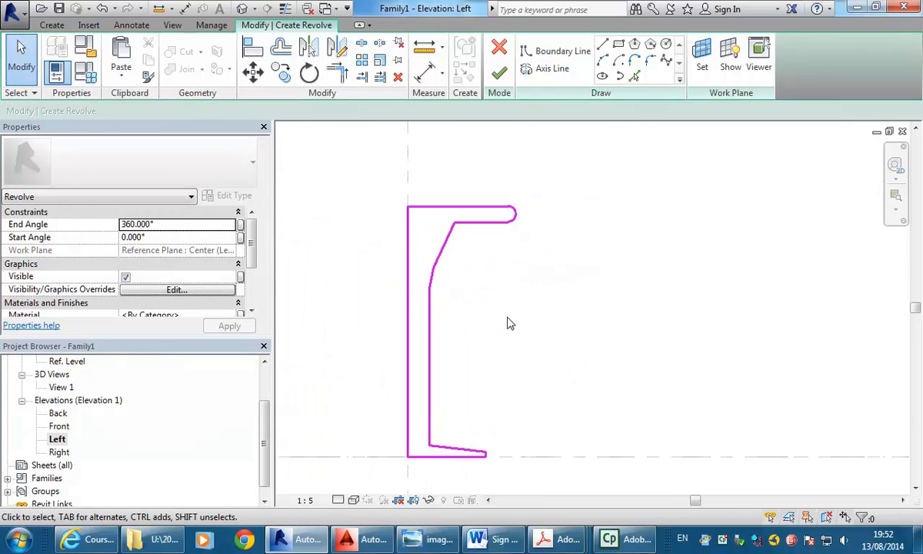
click(517, 213)
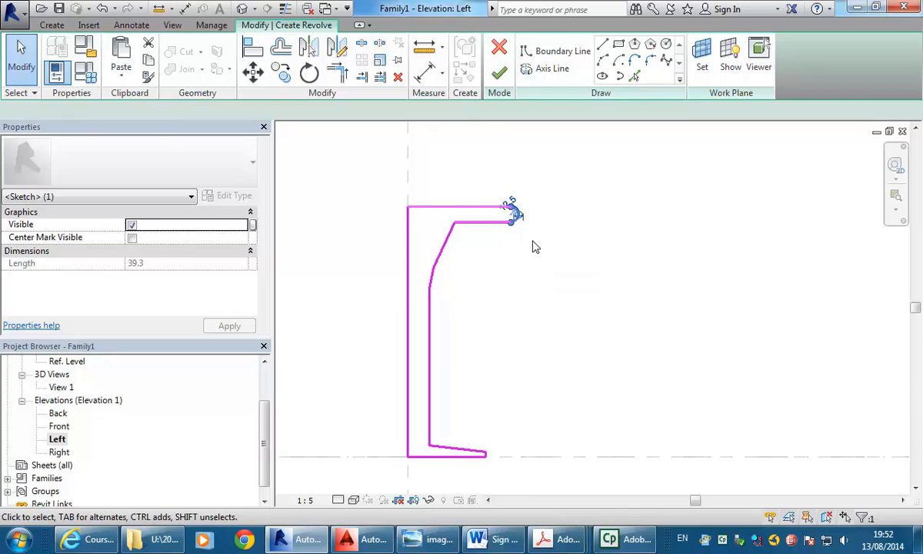
click(527, 281)
middle_drag(525, 282, 547, 283)
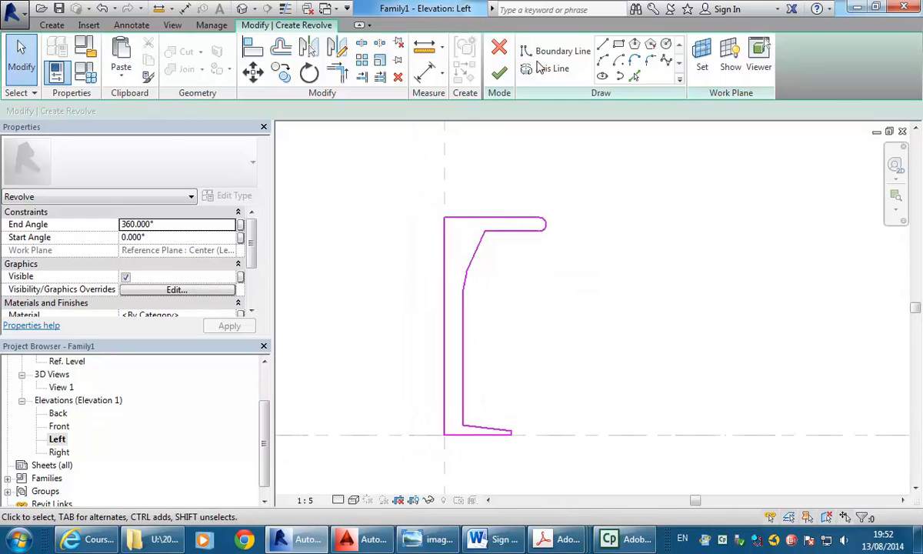
Draw a vertical axis line about 840 mm long on the centre plane through the profile and finish the 360° revolve
click(560, 51)
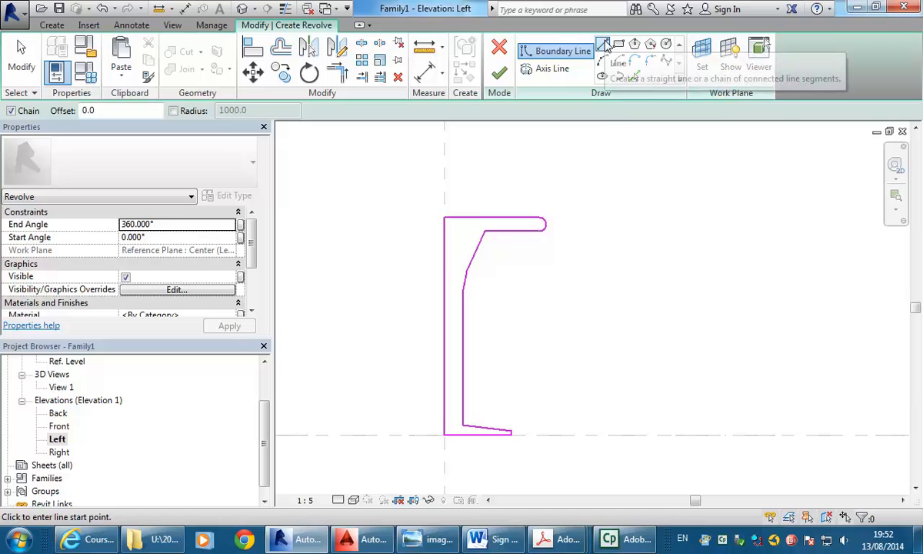
click(541, 71)
scroll(432, 200, down, 3)
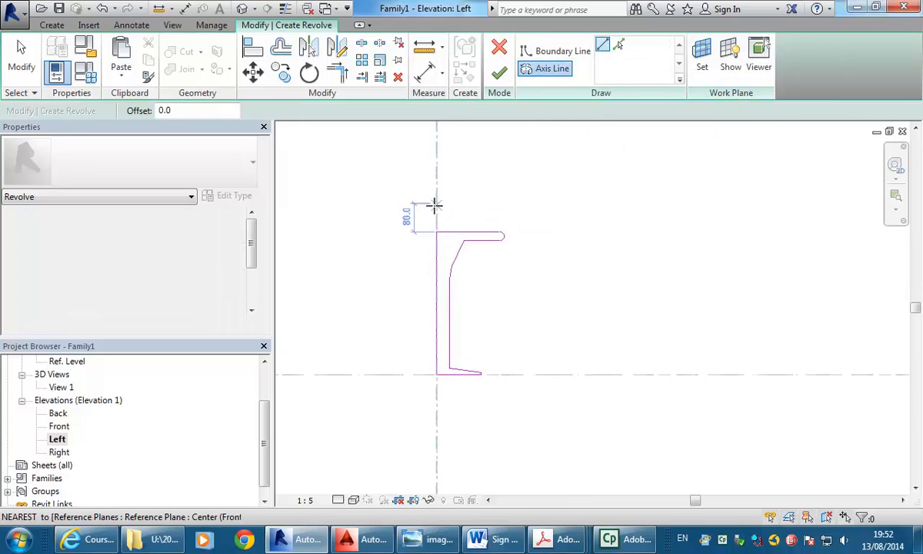
click(437, 159)
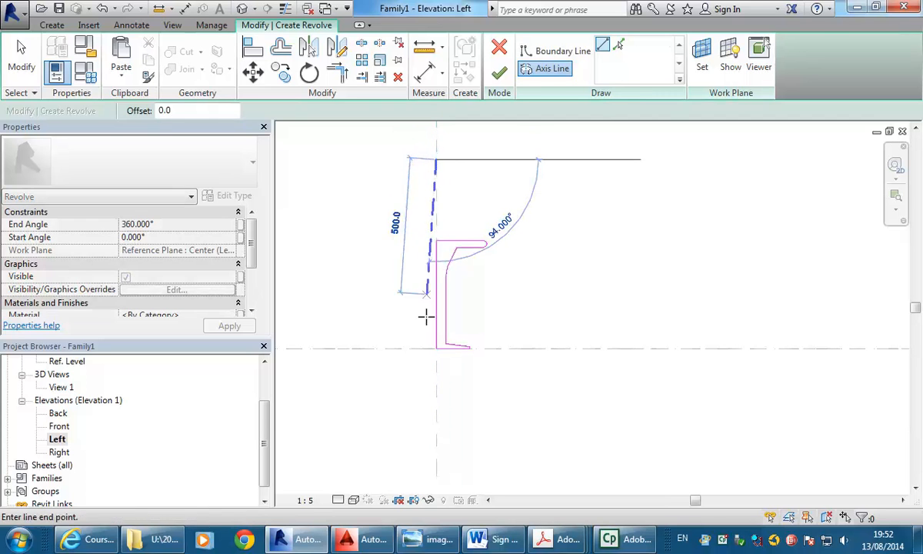
click(435, 387)
middle_drag(358, 212, 400, 266)
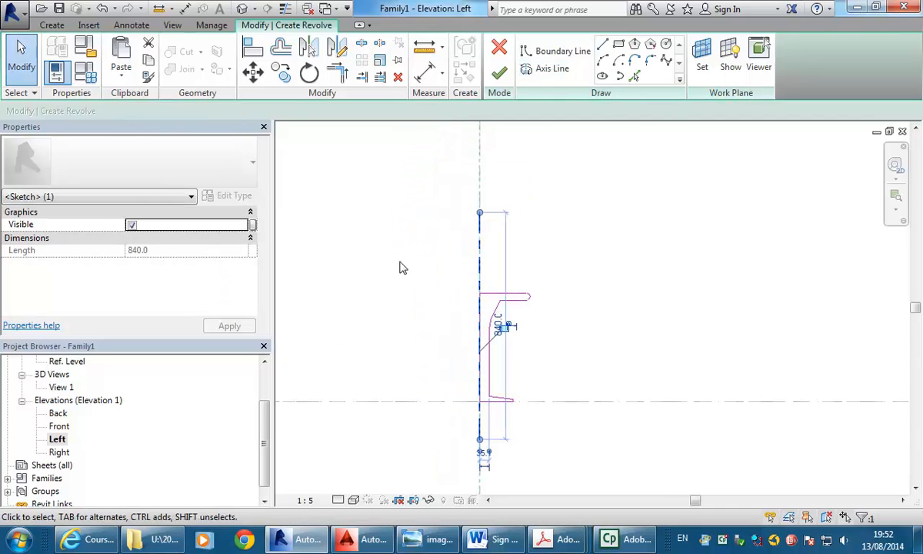
right_click(389, 220)
click(412, 229)
right_click(412, 228)
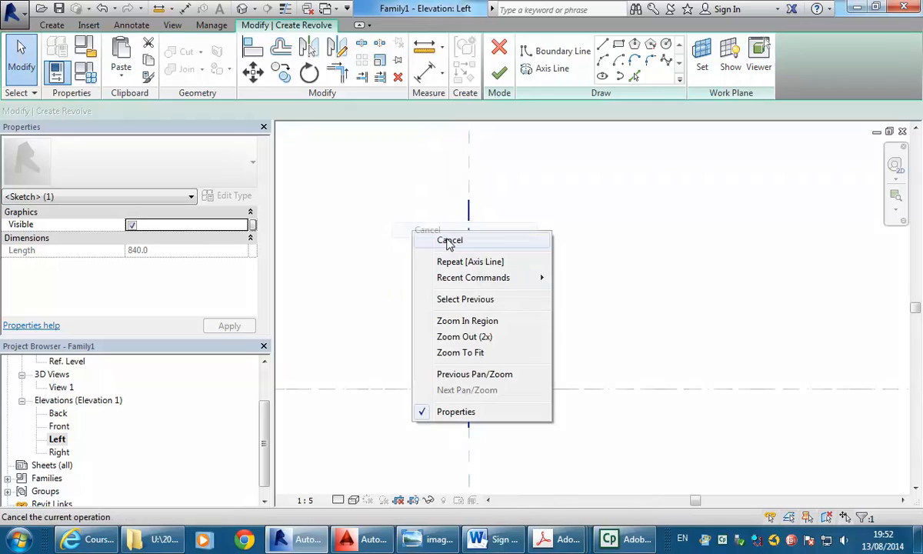
click(448, 240)
scroll(487, 322, up, 1)
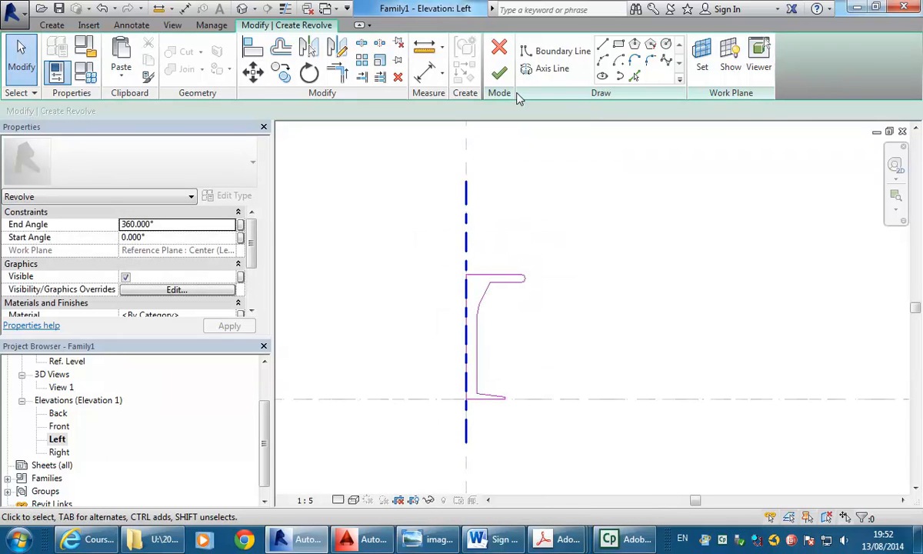
click(502, 75)
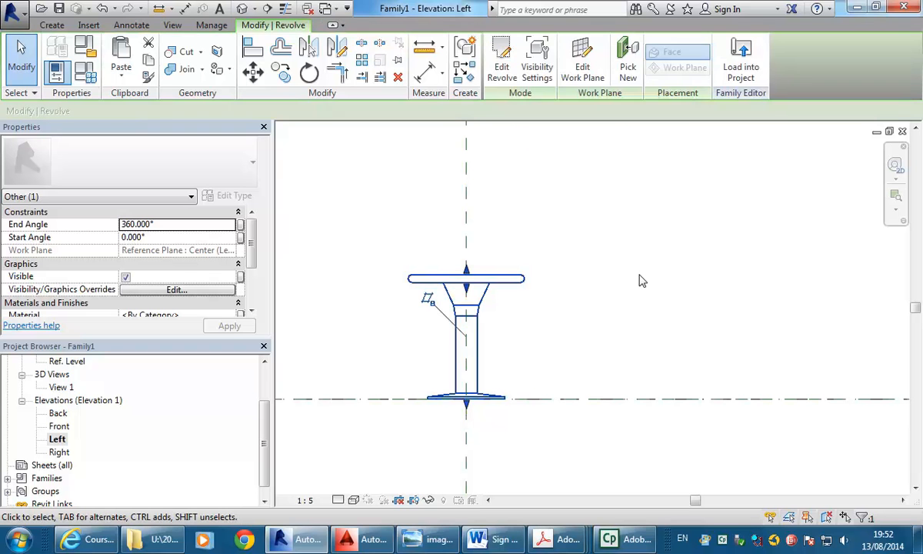
key(Escape)
Open the default 3D view, set its scale to 1:20 and its visual style to Shaded
click(239, 8)
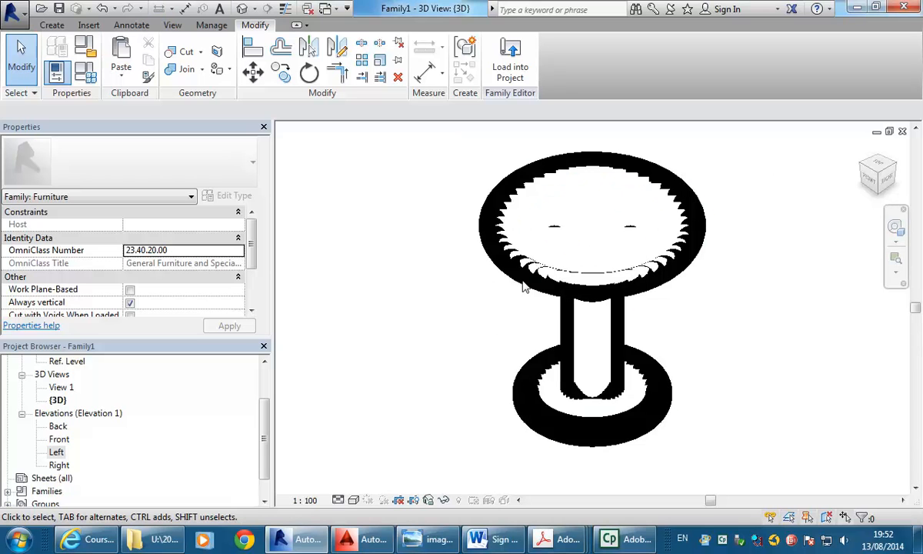
click(303, 500)
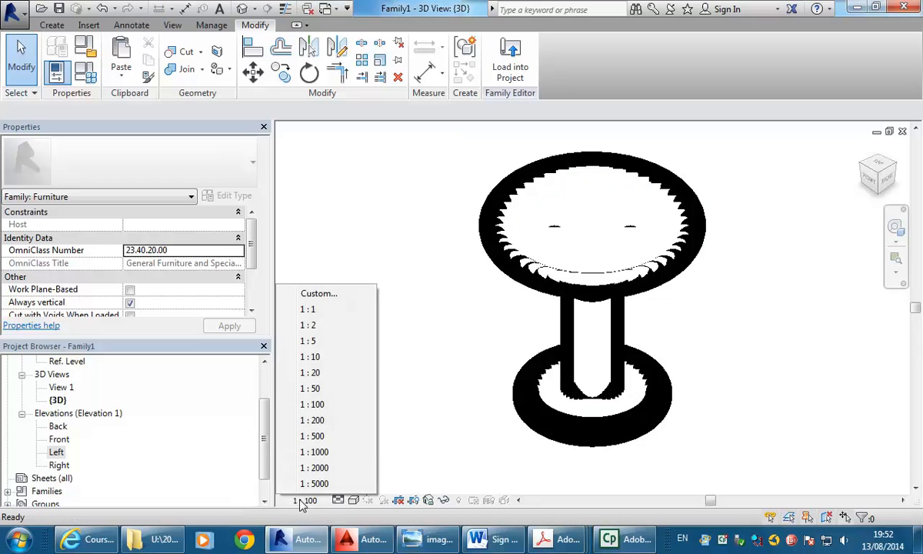
click(311, 373)
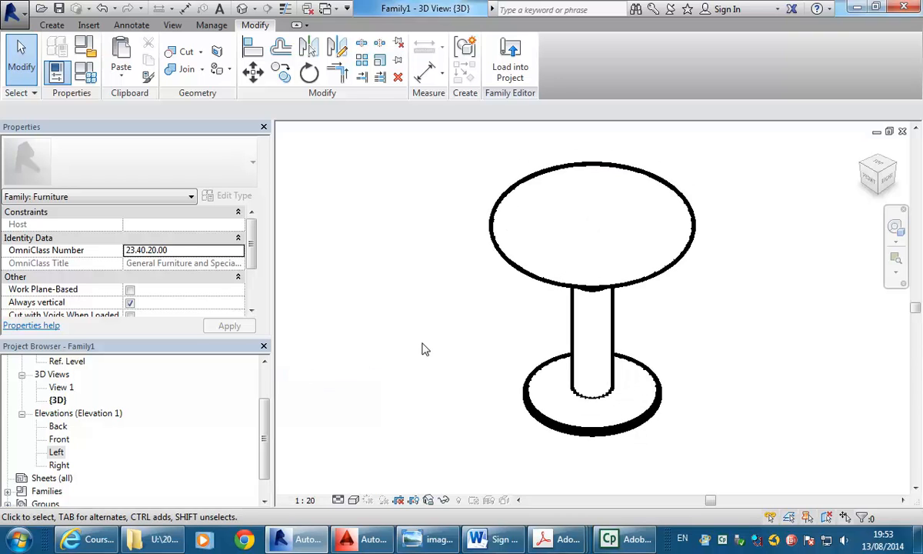
shift+middle_drag(405, 363, 425, 305)
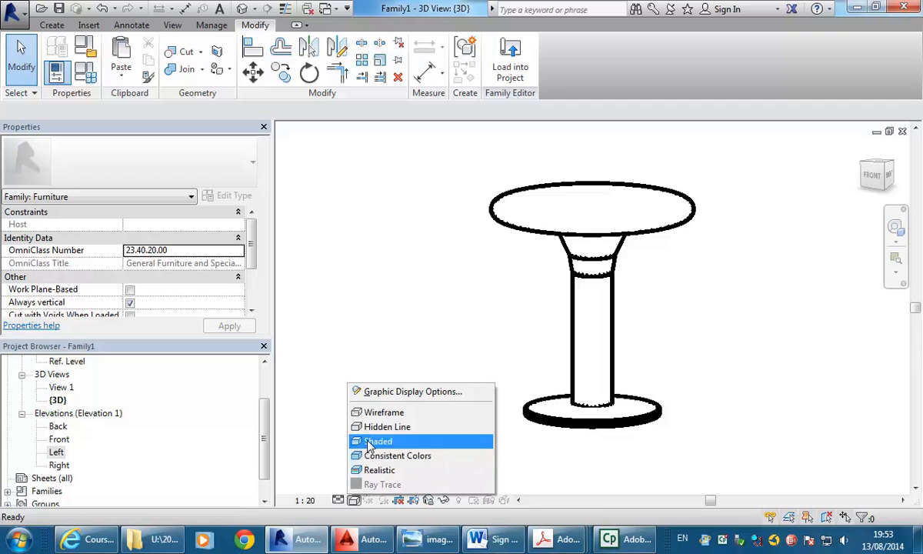
click(377, 441)
mouse_move(449, 314)
shift+middle_down()
mouse_move(374, 361)
mouse_move(388, 344)
shift+middle_up()
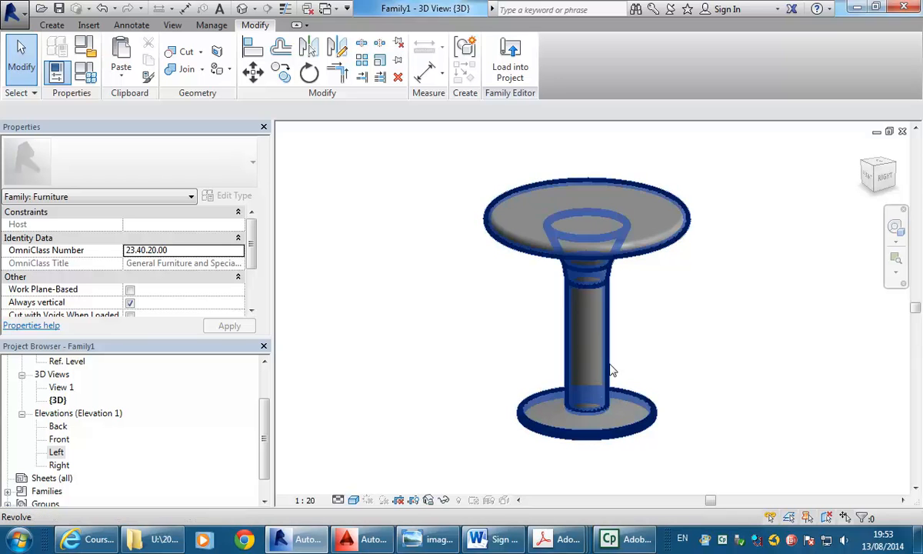
Edit the revolve's sketch in the Left elevation and nudge the vertical stem line inward to about 25 mm from the axis
click(559, 377)
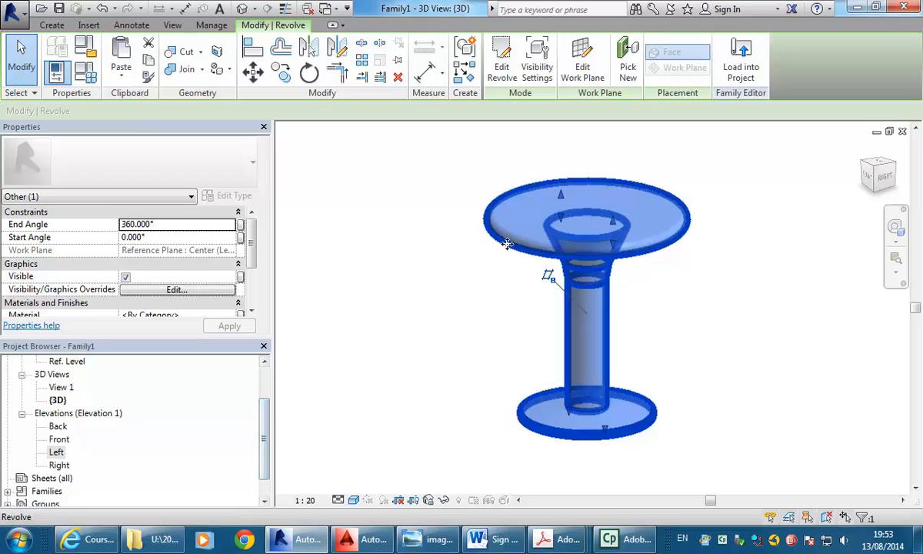
double_click(57, 452)
scroll(593, 337, down, 2)
scroll(571, 335, up, 3)
scroll(572, 335, up, 2)
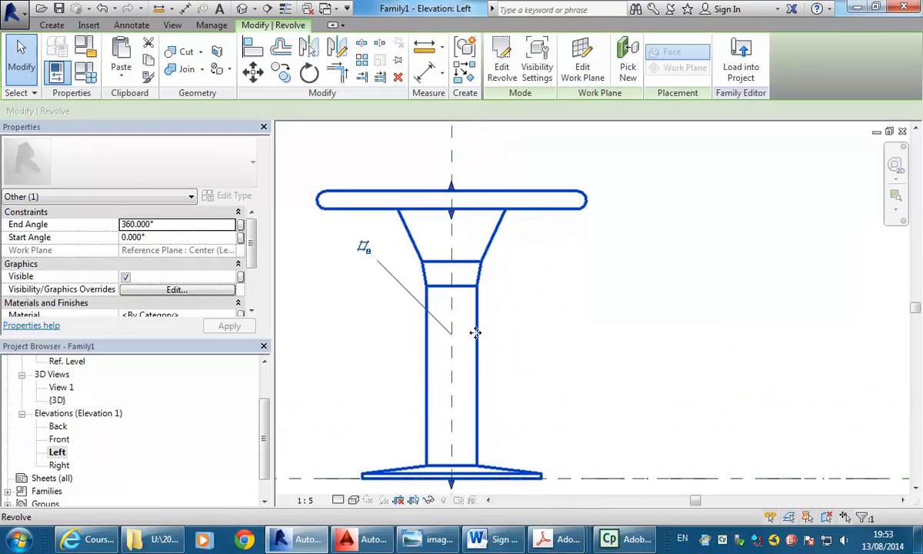
click(502, 61)
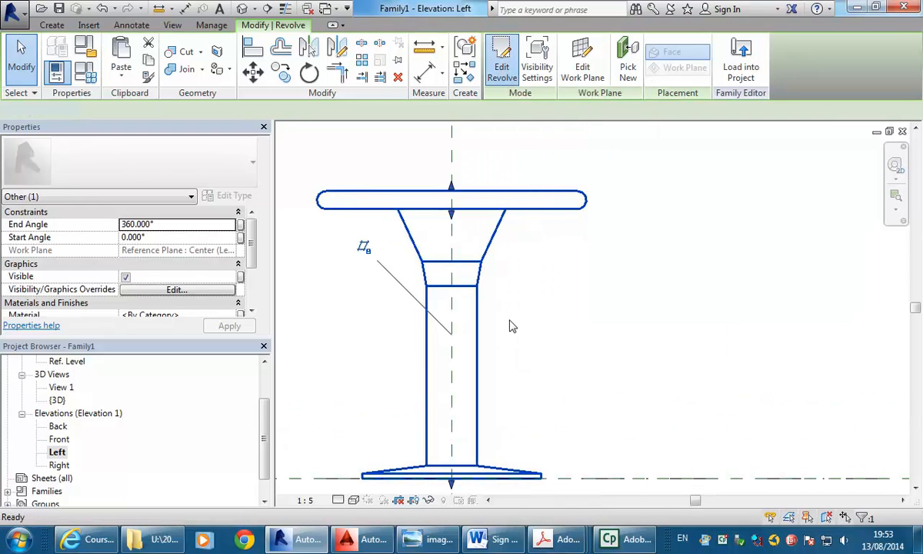
click(477, 367)
key(Left)
key(Left)
key(Left)
key(Left)
key(Left)
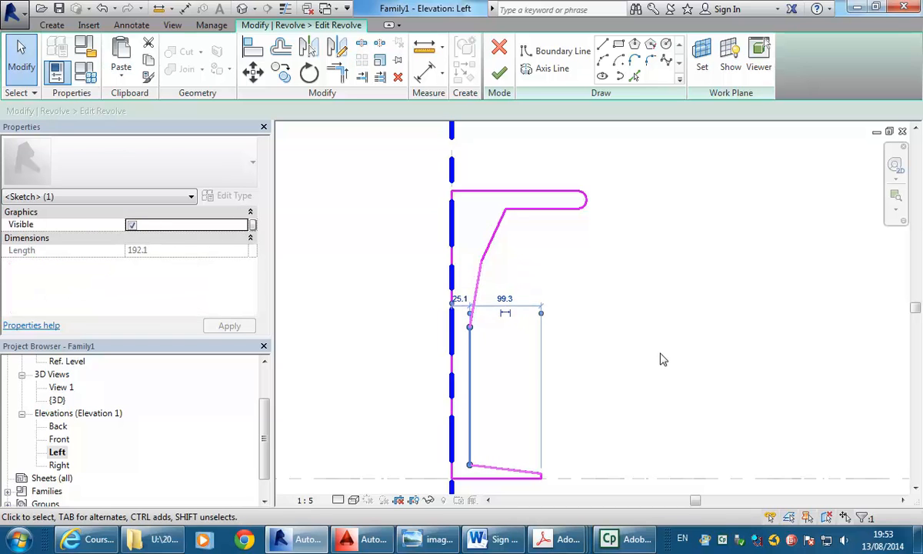
Nudge the short slanted neck segment above the stem toward the axis and finish editing the revolve
click(475, 285)
key(Left)
key(Left)
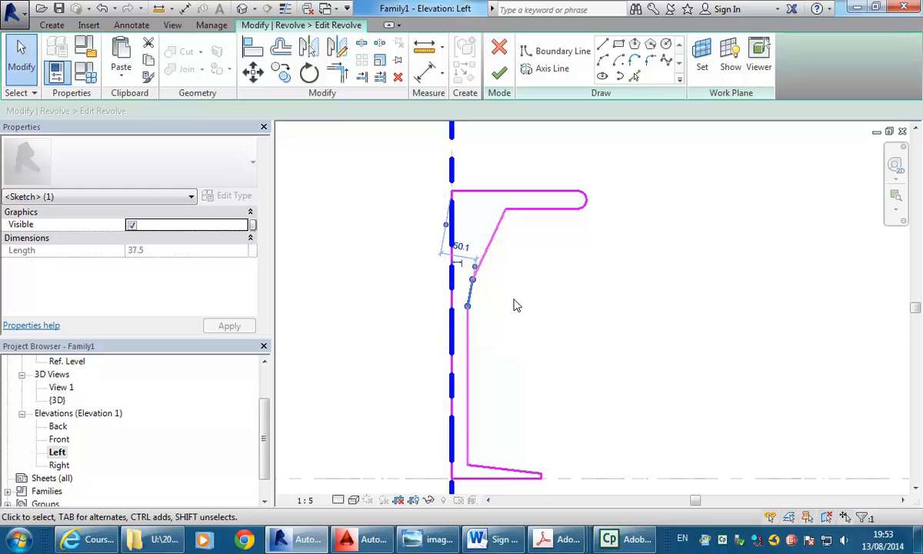
key(Left)
click(495, 383)
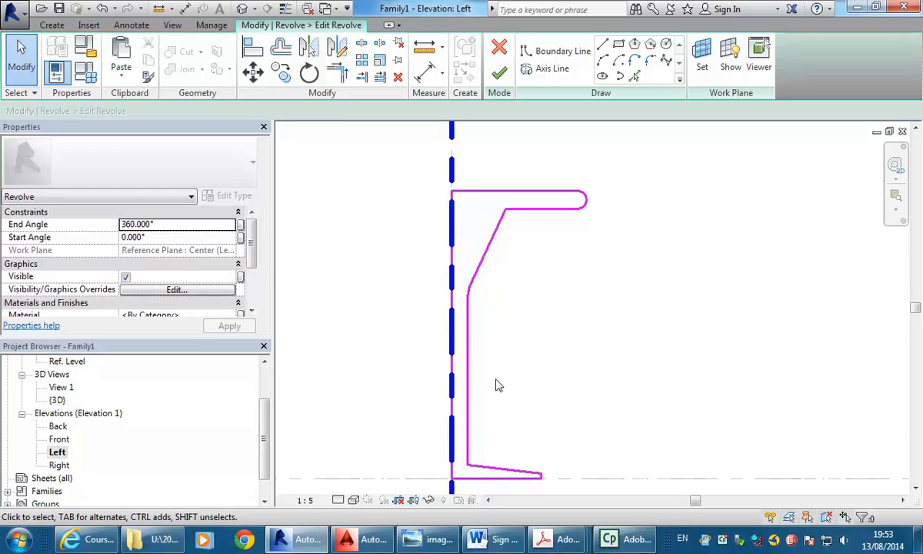
click(499, 72)
click(571, 325)
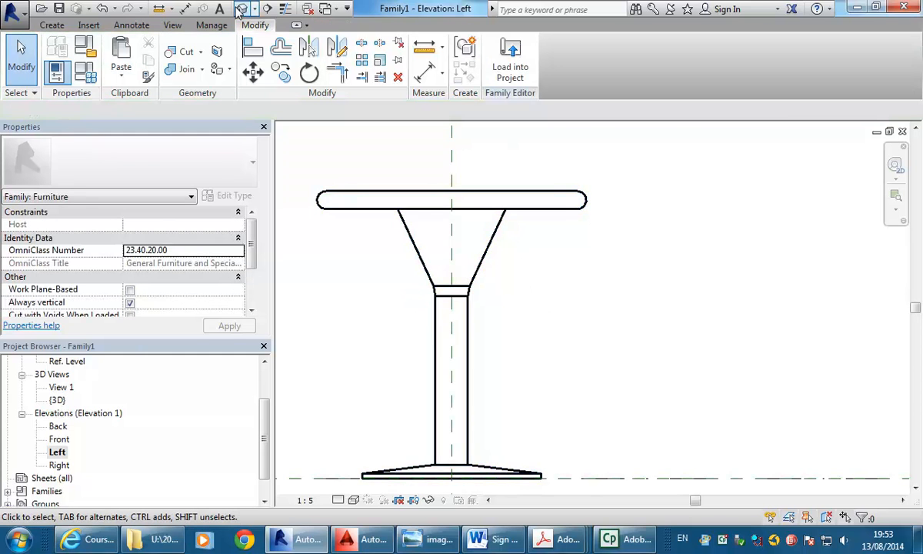
Return to the 3D view and save the family as Basic Stool in the BD3 IDST304A Digital Environments folder
click(241, 9)
scroll(725, 331, down, 1)
middle_drag(725, 334, 637, 356)
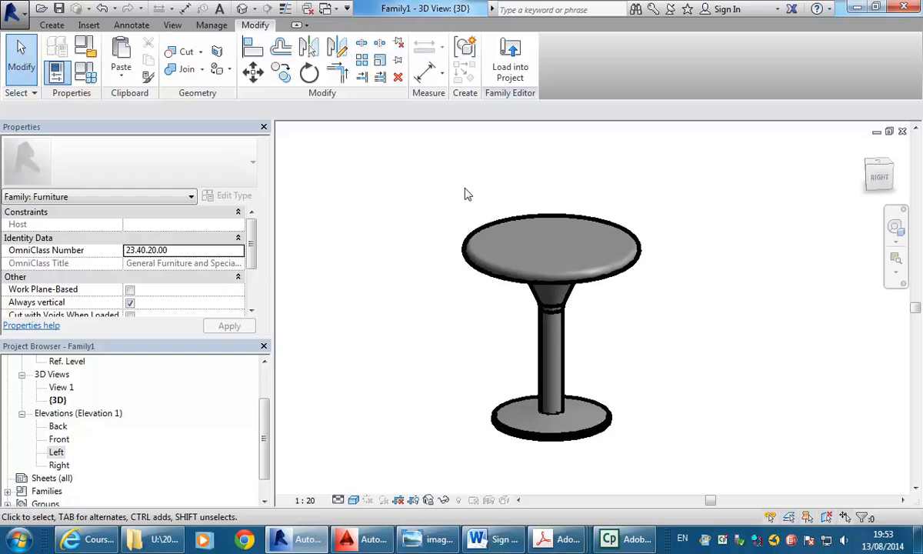
click(14, 11)
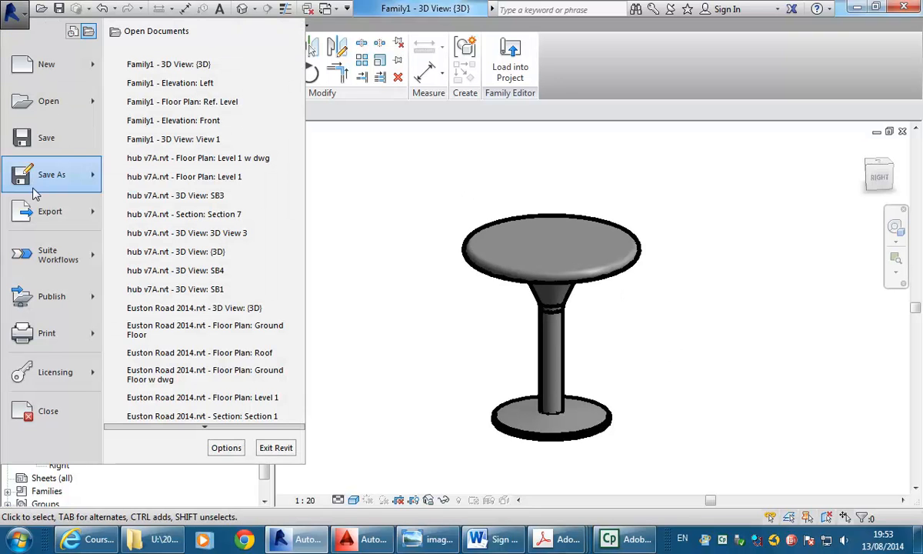
mouse_move(42, 182)
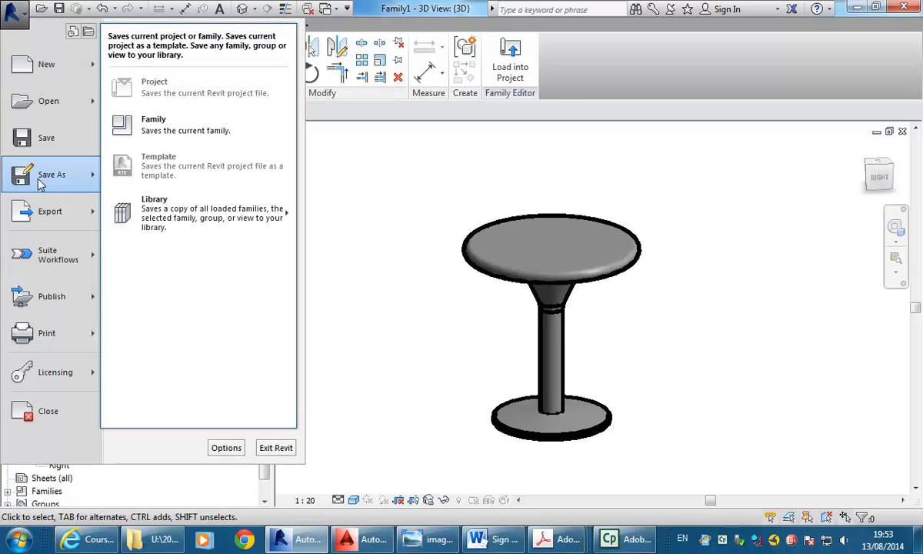
click(143, 128)
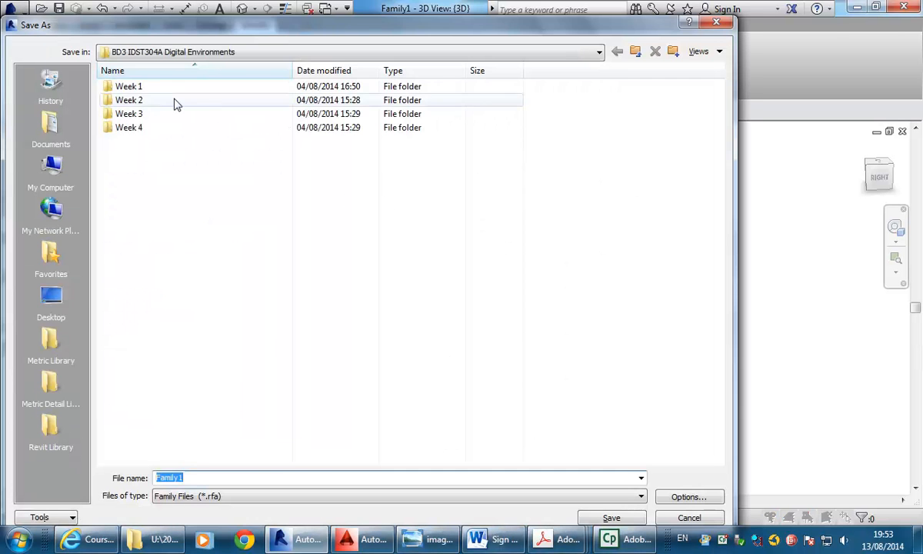
click(165, 52)
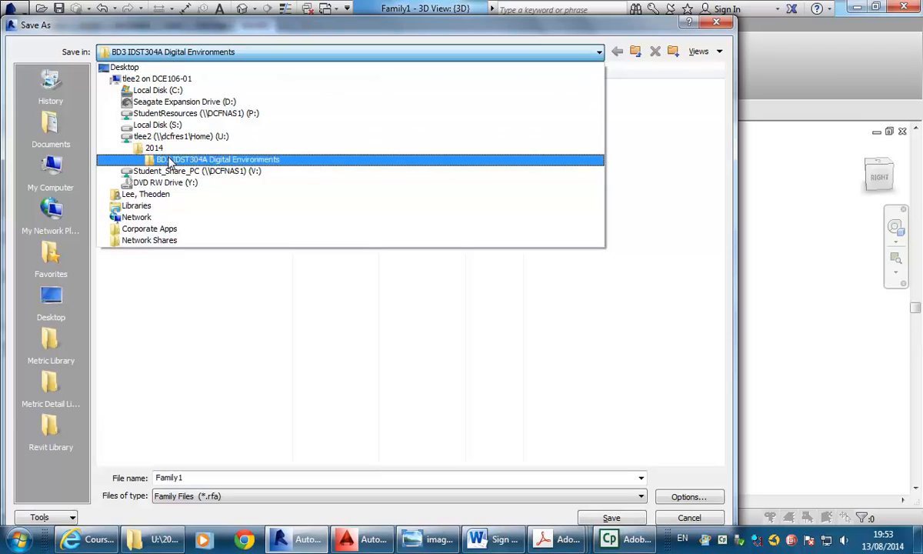
click(170, 160)
click(216, 476)
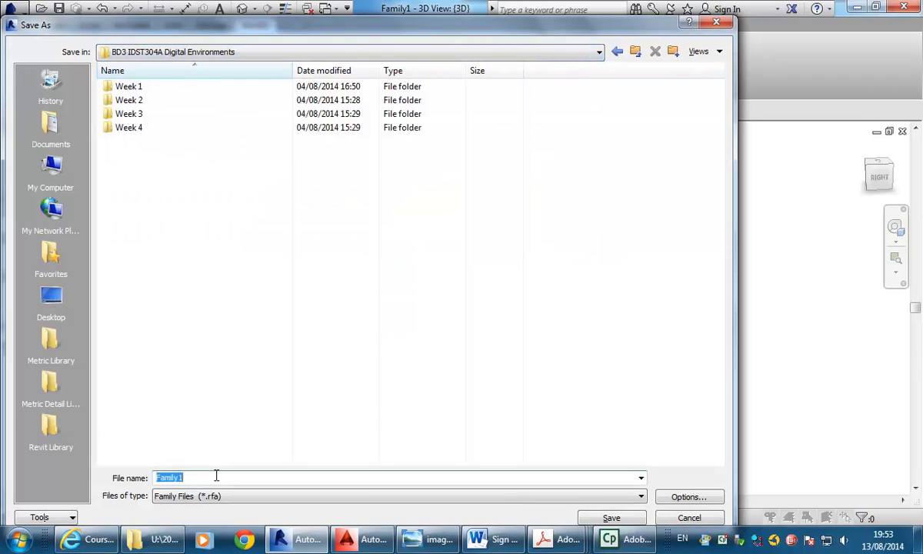
text(Basic Stool)
click(608, 518)
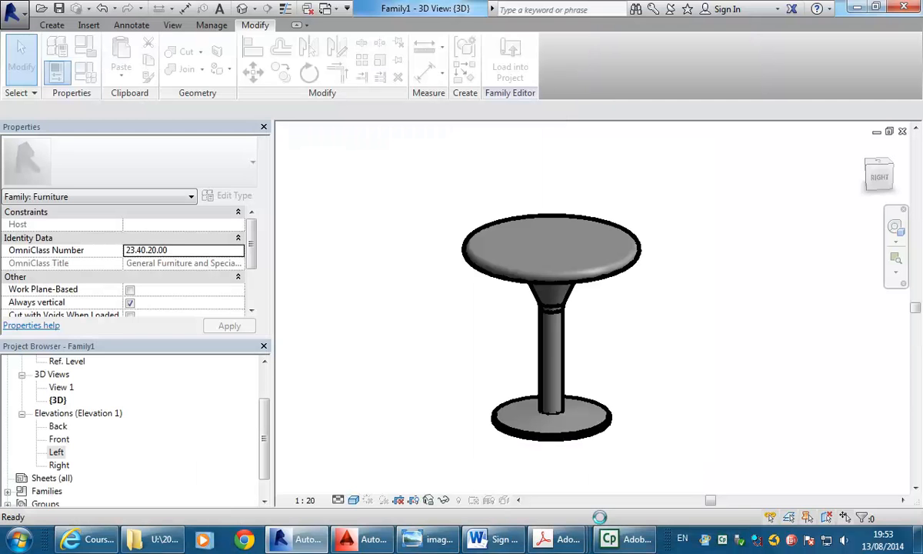
Load the Basic Stool family into the hub v7A.rvt project only
mouse_move(653, 323)
middle_down()
mouse_move(637, 333)
mouse_move(668, 360)
mouse_move(662, 354)
middle_up()
scroll(661, 355, up, 2)
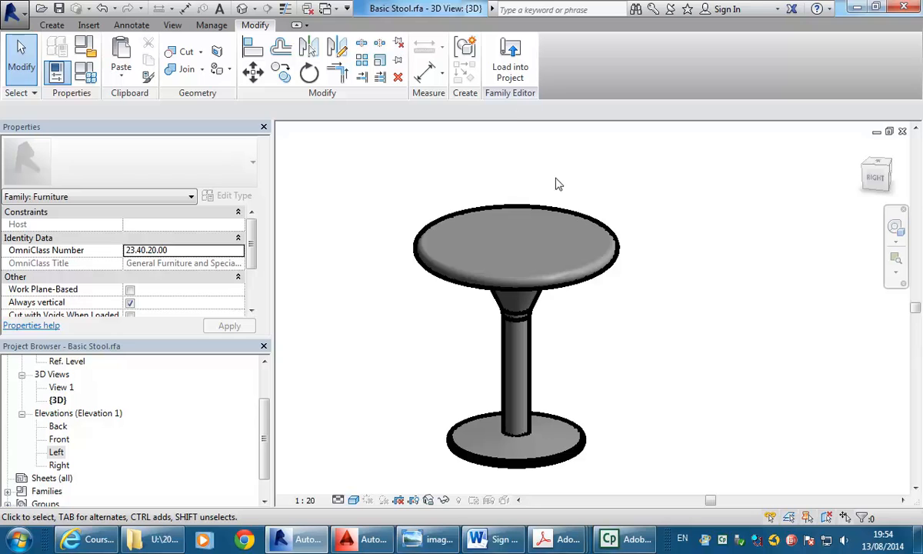
click(514, 64)
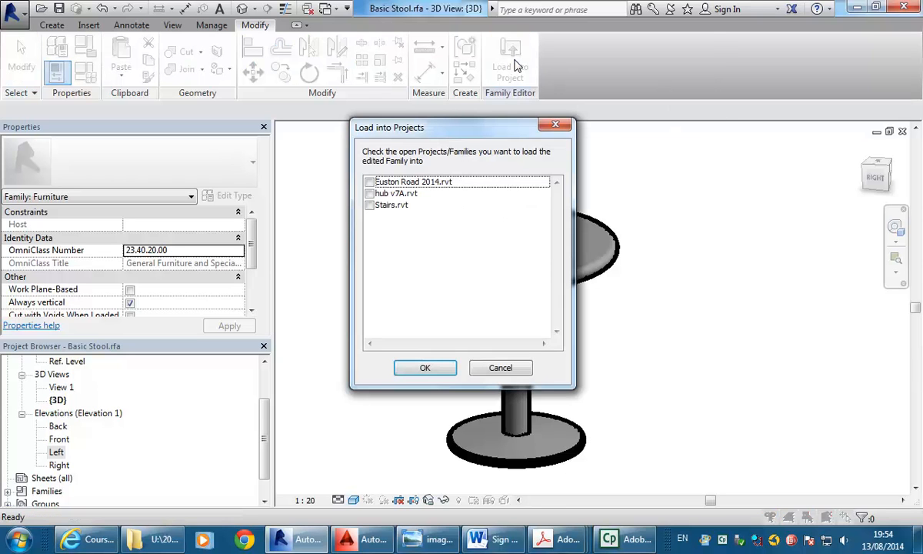
click(370, 194)
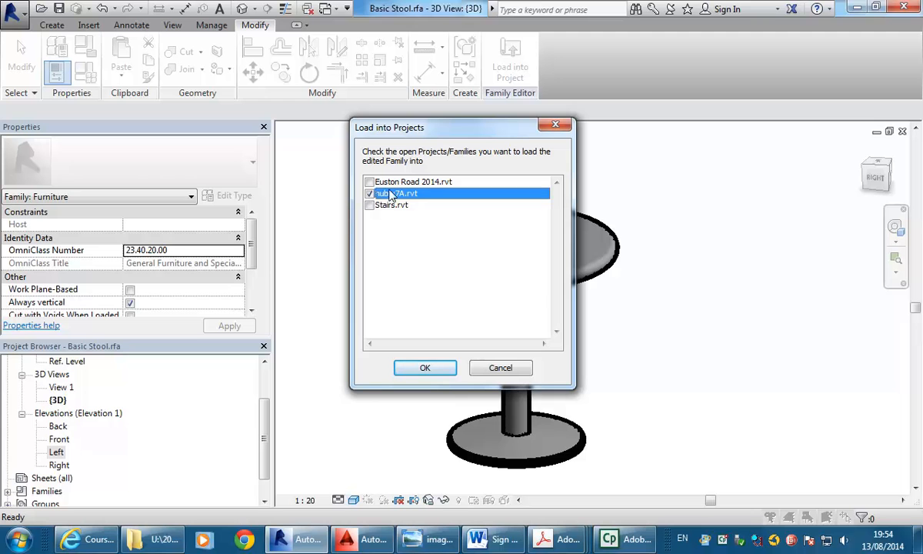
click(426, 369)
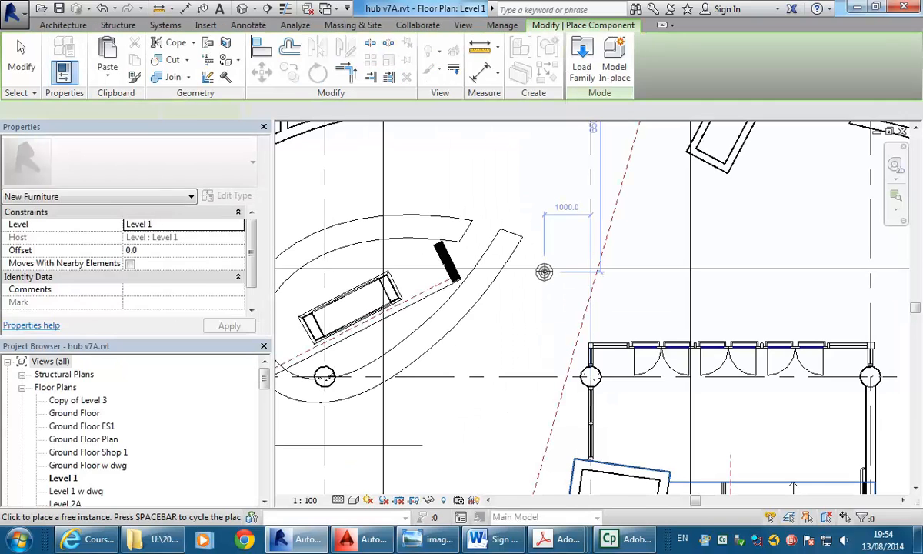
Open the Level 1 w dwg floor plan at the slanted table outlined with seat circles
middle_drag(695, 292, 537, 221)
scroll(596, 279, down, 2)
middle_drag(649, 312, 665, 264)
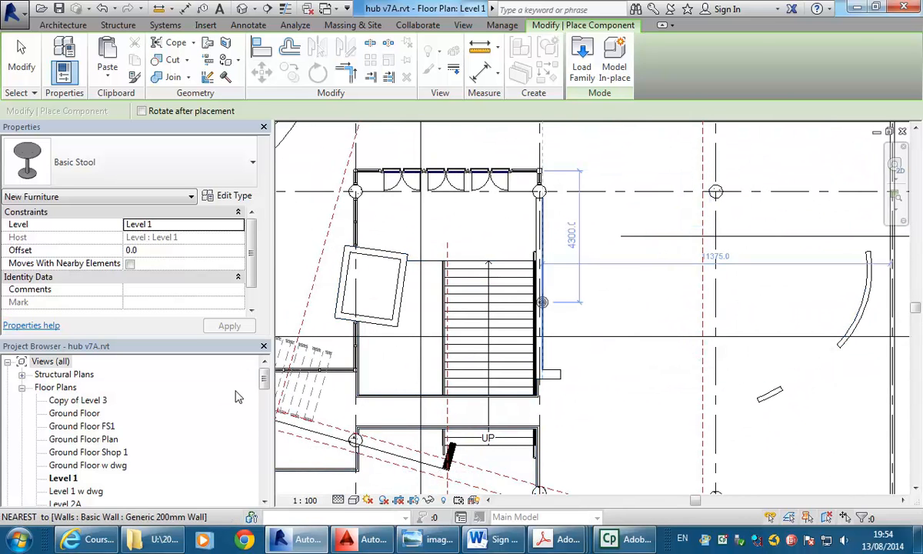
drag(263, 374, 264, 396)
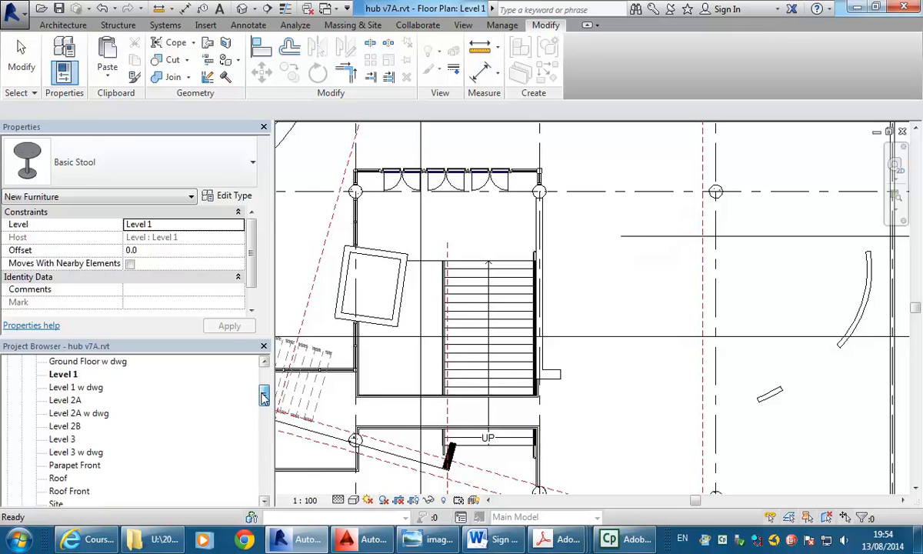
double_click(77, 387)
middle_drag(580, 299, 451, 219)
scroll(478, 252, up, 2)
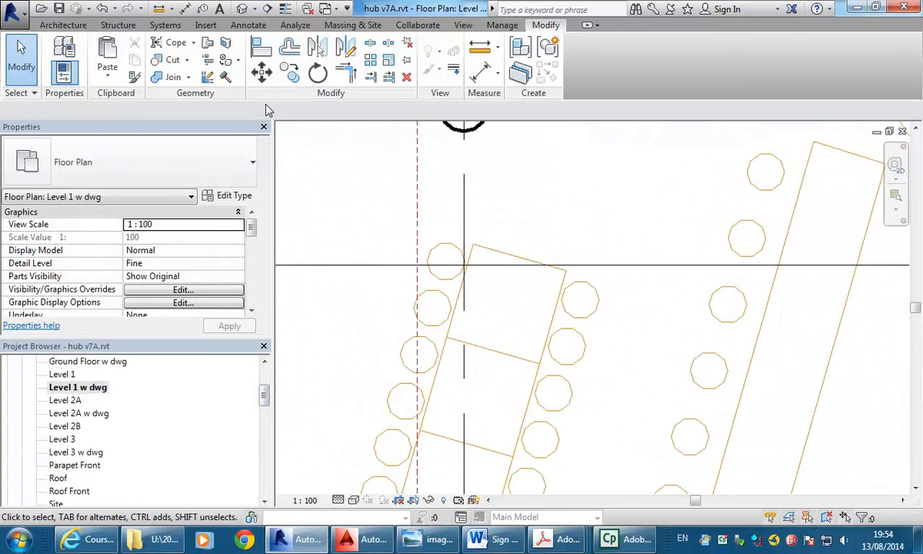
Place Basic Stool components on the two uppermost seat circles along the slanted table's left side
click(65, 28)
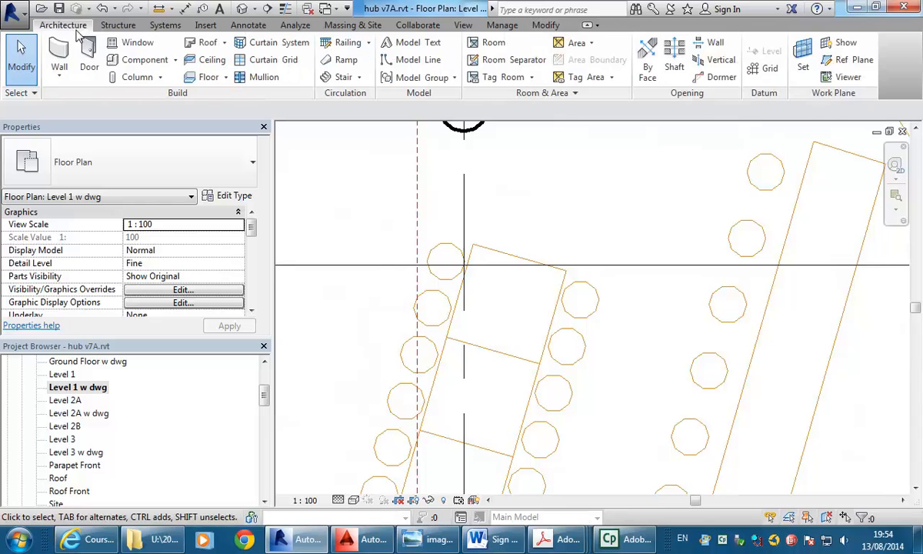
click(129, 65)
scroll(462, 261, up, 5)
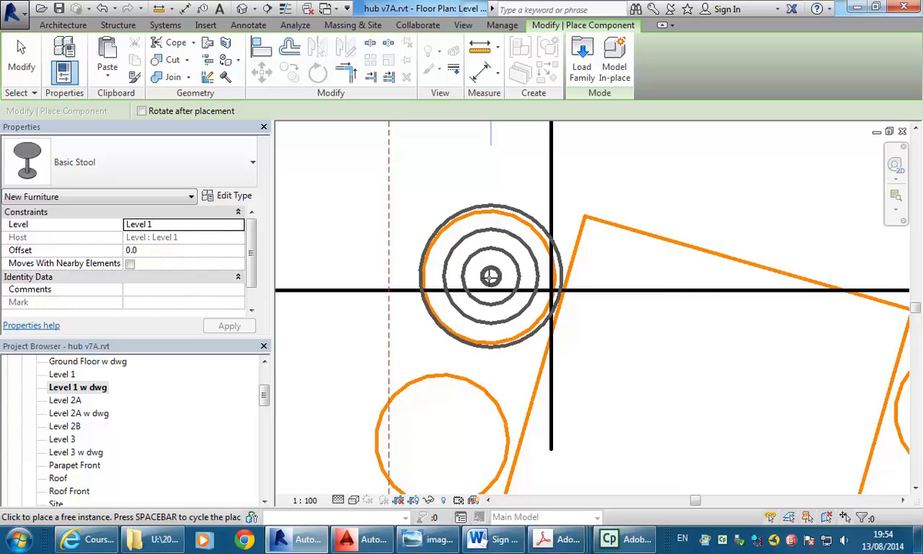
click(490, 277)
scroll(490, 277, down, 1)
middle_drag(513, 230, 520, 191)
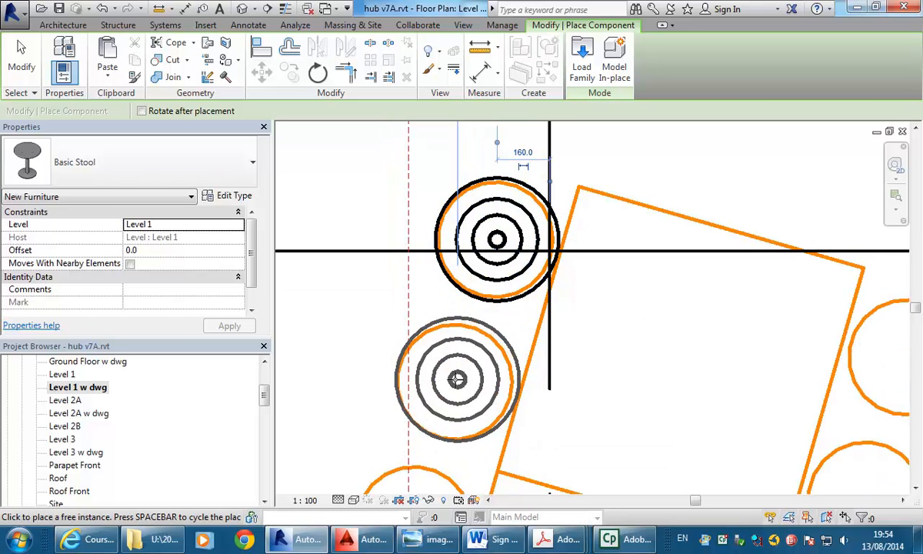
click(451, 379)
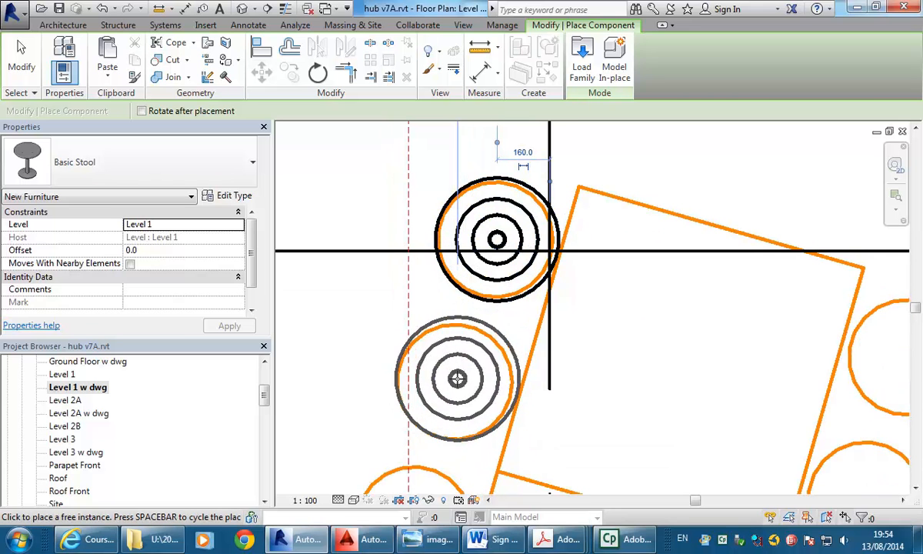
Place two more Basic Stools on the third and fourth seat circles down the table's left side and end placement
middle_drag(452, 379, 462, 225)
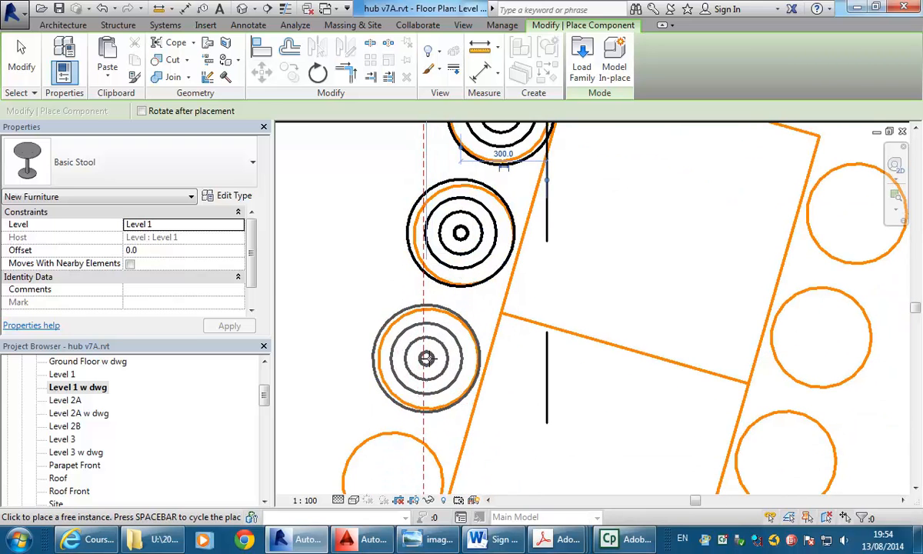
click(423, 357)
scroll(379, 351, down, 2)
click(400, 358)
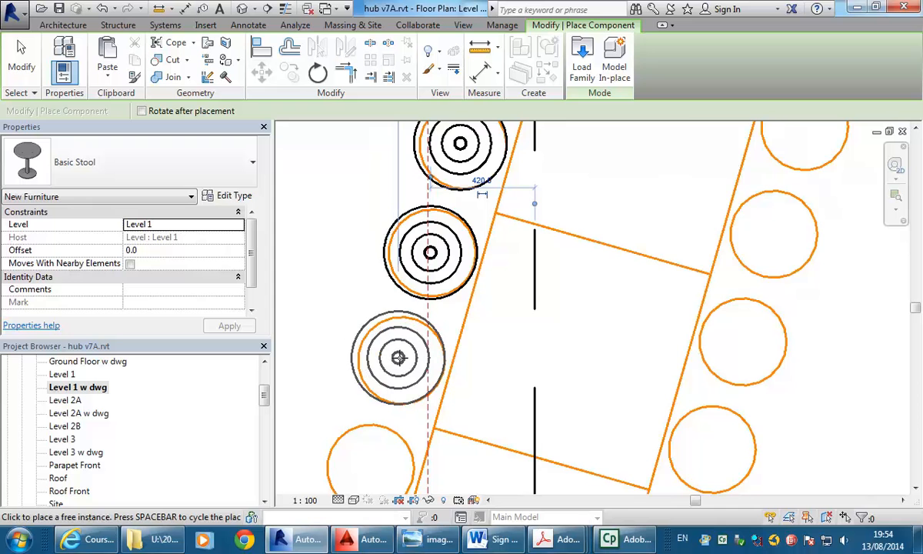
scroll(371, 303, down, 1)
middle_drag(357, 291, 389, 308)
scroll(385, 306, down, 1)
right_click(381, 218)
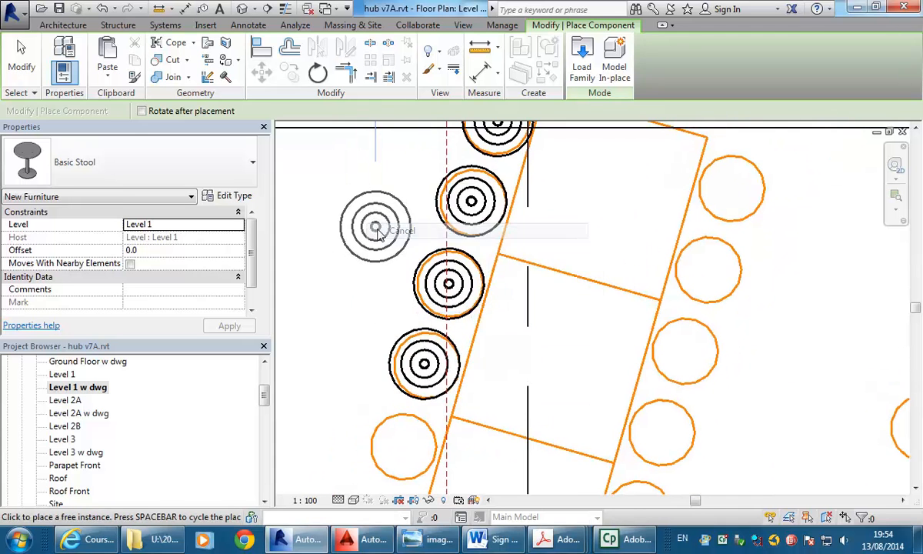
click(396, 237)
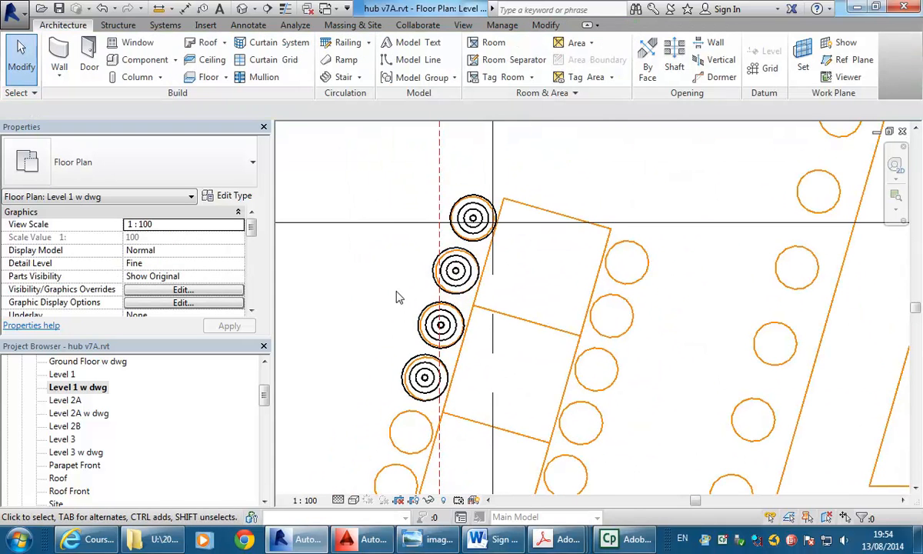
Open the Basic Stool family for editing from the lowest placed stool and show its default 3D view
middle_drag(368, 317, 379, 316)
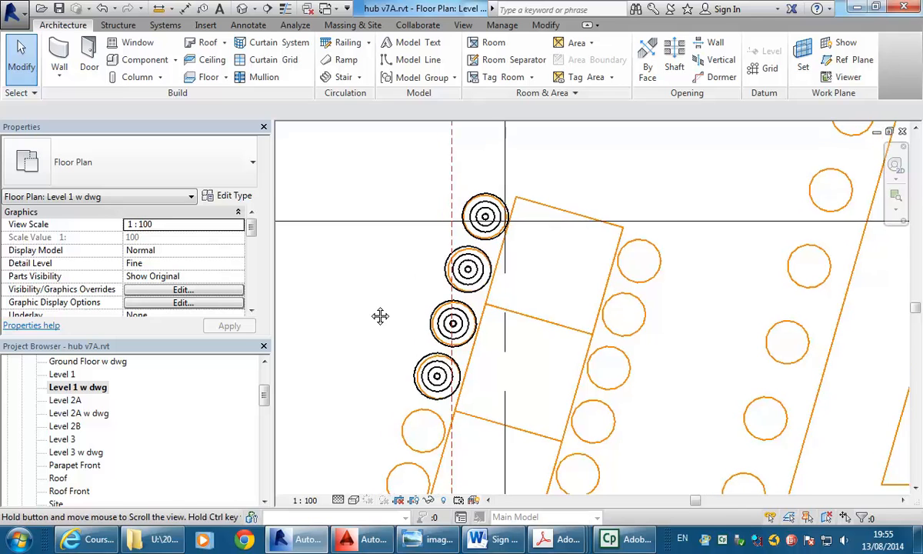
scroll(376, 313, up, 2)
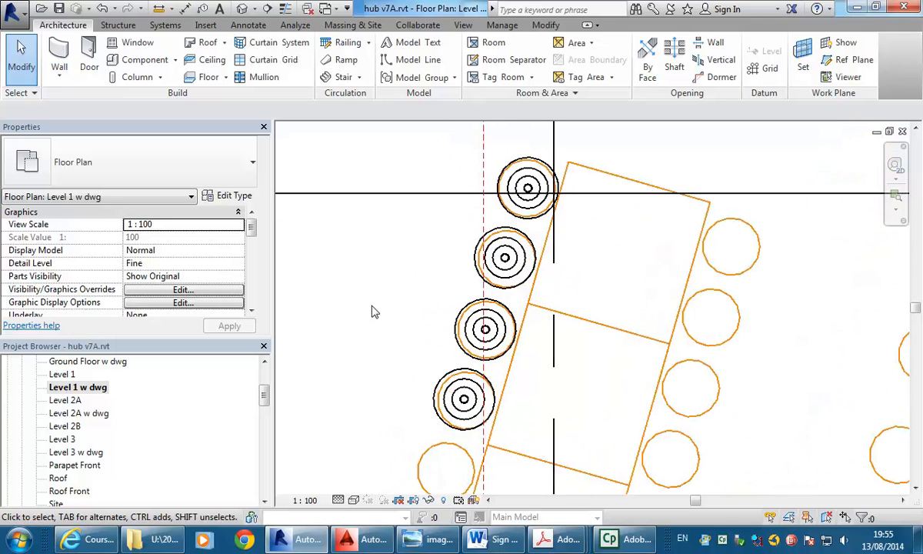
click(443, 390)
scroll(397, 373, up, 2)
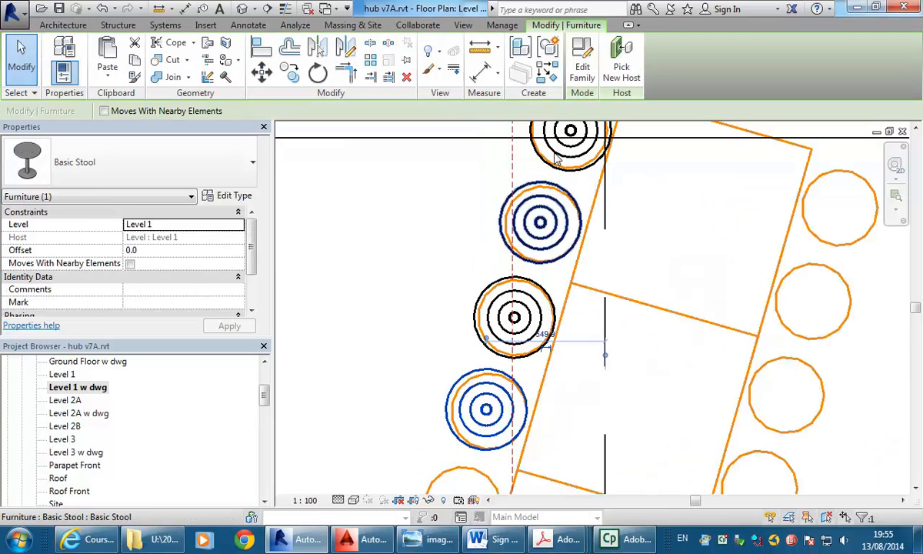
click(584, 68)
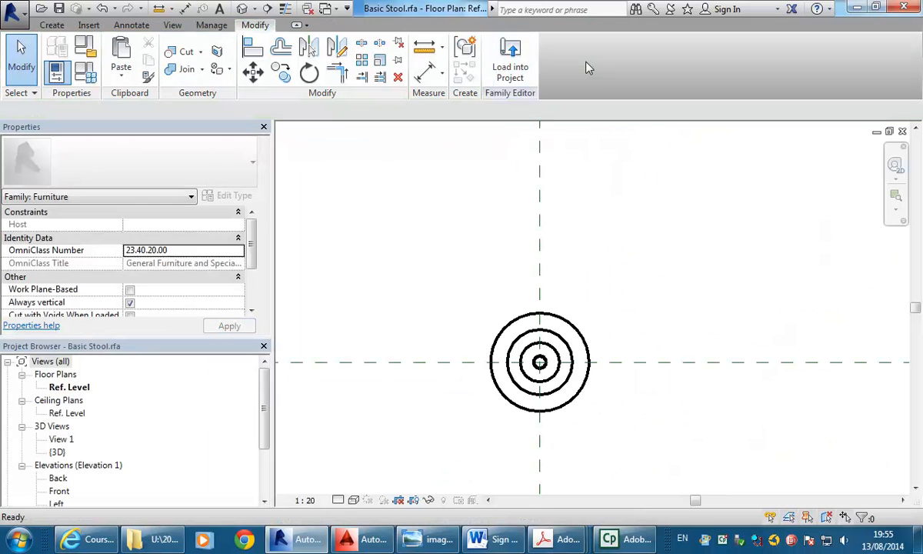
scroll(528, 263, up, 3)
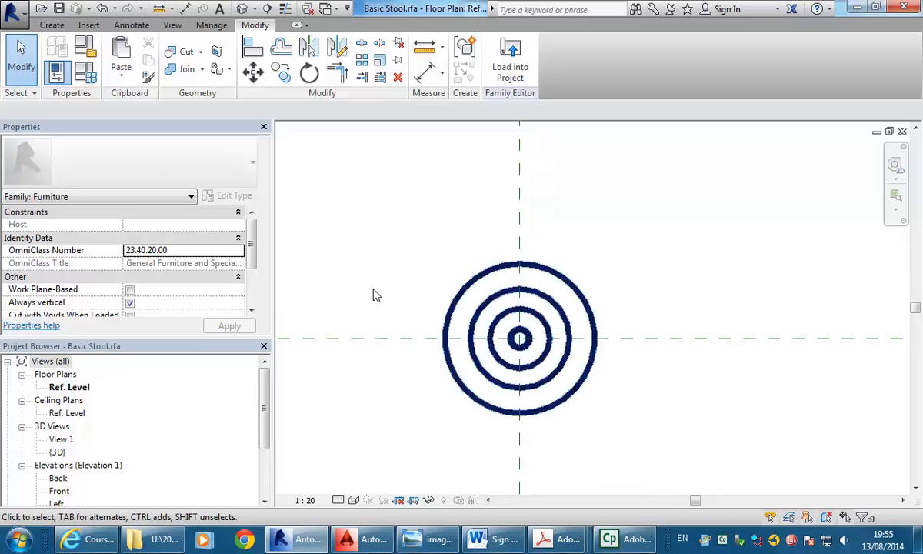
drag(264, 400, 222, 420)
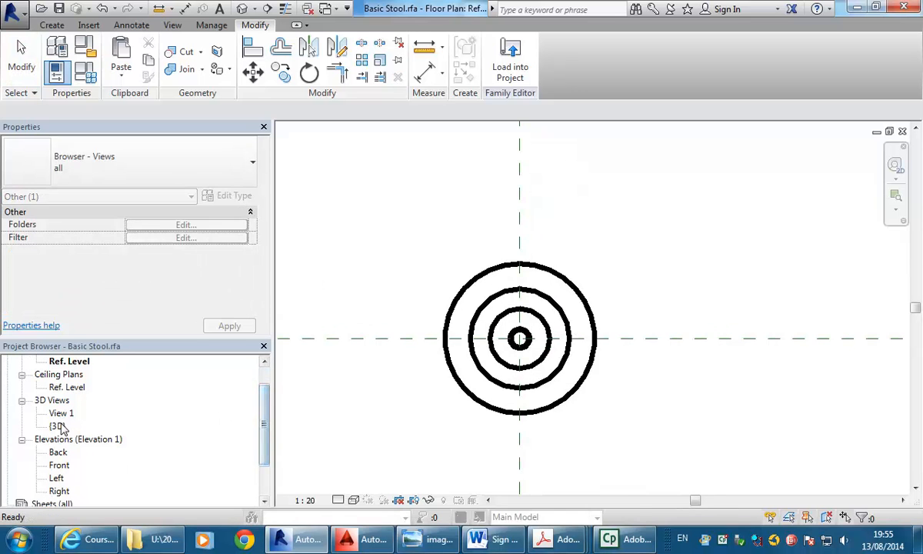
double_click(57, 425)
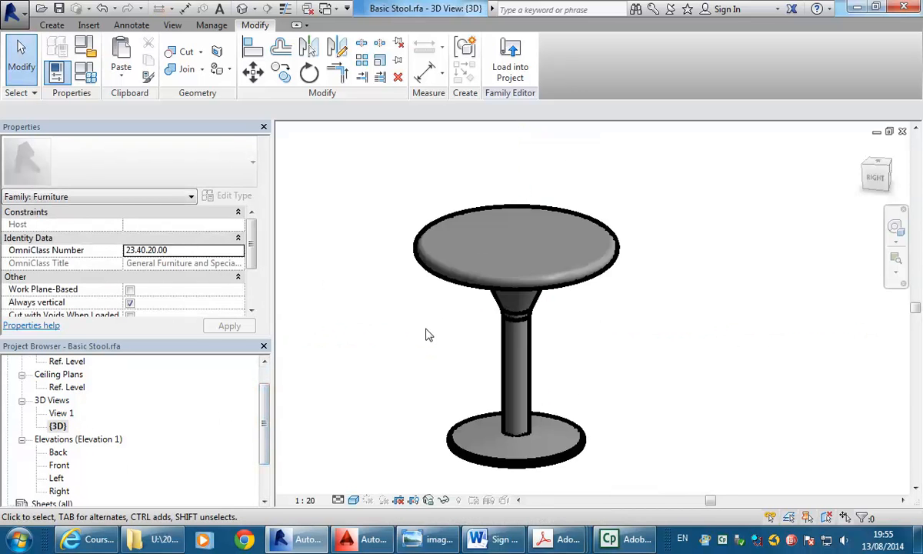
Edit the stool revolve's sketch and show its base profile in the Left elevation
click(516, 464)
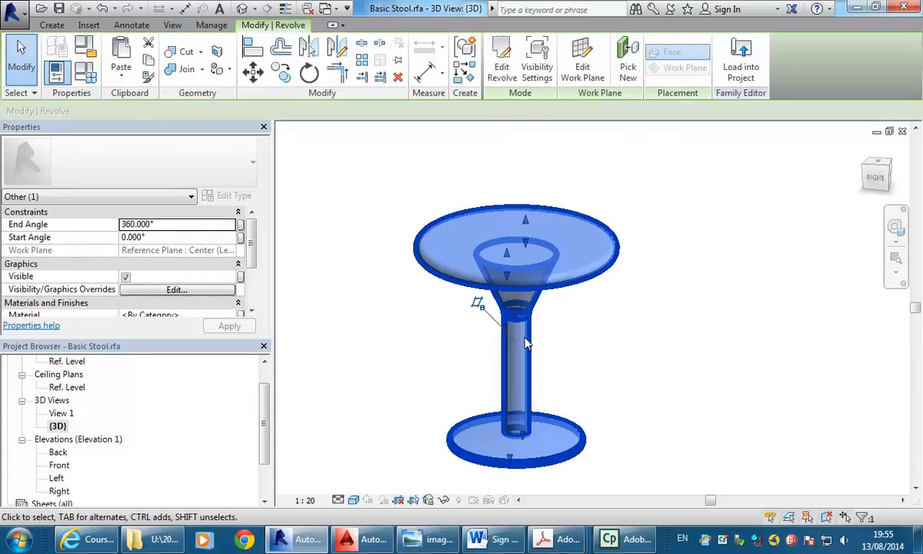
click(502, 62)
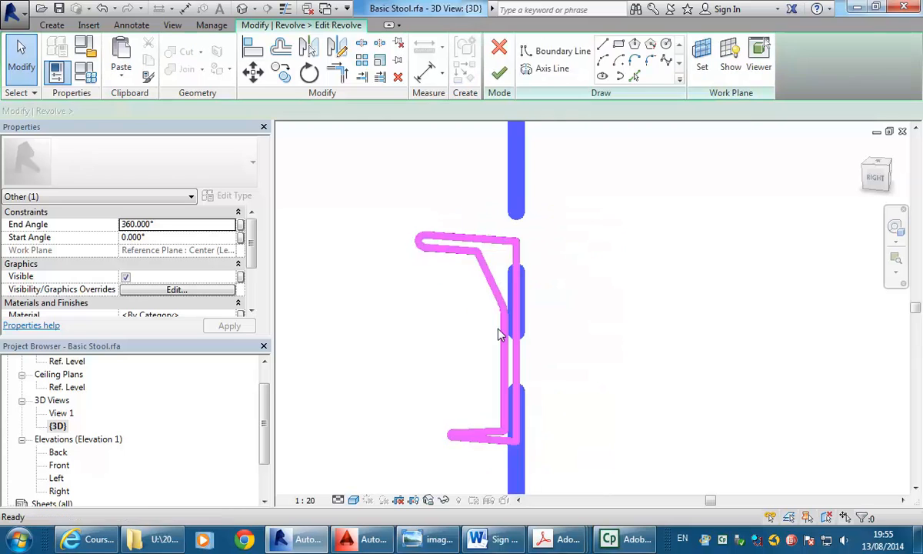
mouse_move(499, 335)
shift+middle_down()
mouse_move(440, 388)
mouse_move(508, 349)
mouse_move(377, 353)
mouse_move(330, 335)
shift+middle_up()
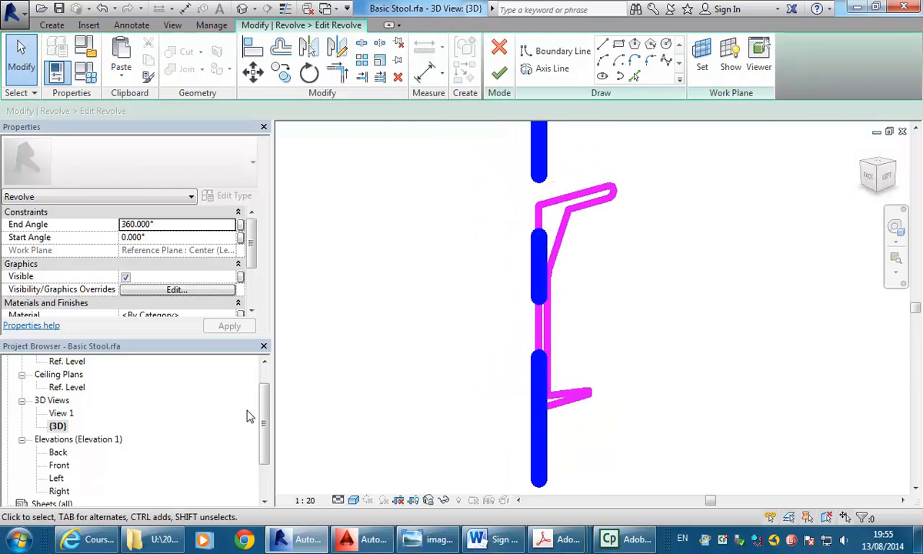
double_click(56, 479)
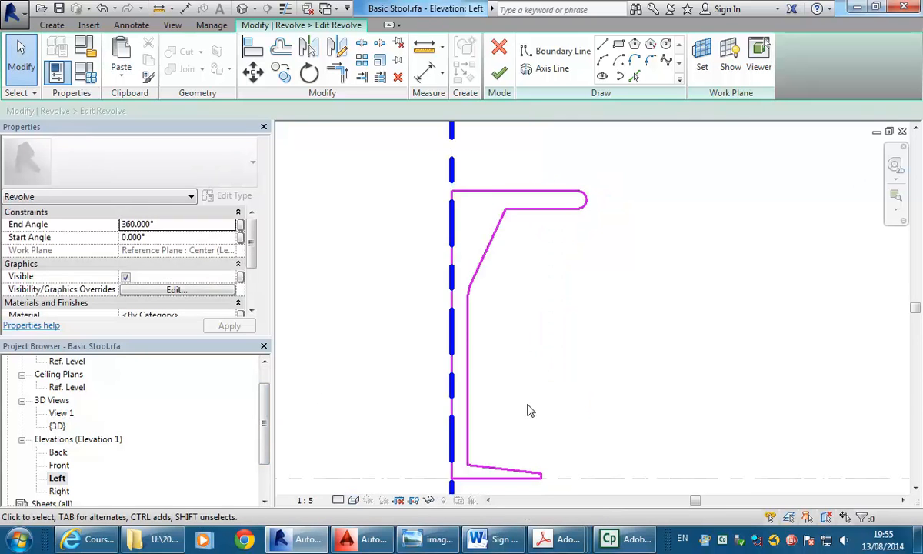
middle_drag(531, 298, 528, 227)
scroll(559, 295, up, 2)
Nudge the base's short outer edge inward to about 79 mm from the stem line and finish editing the revolve
click(569, 320)
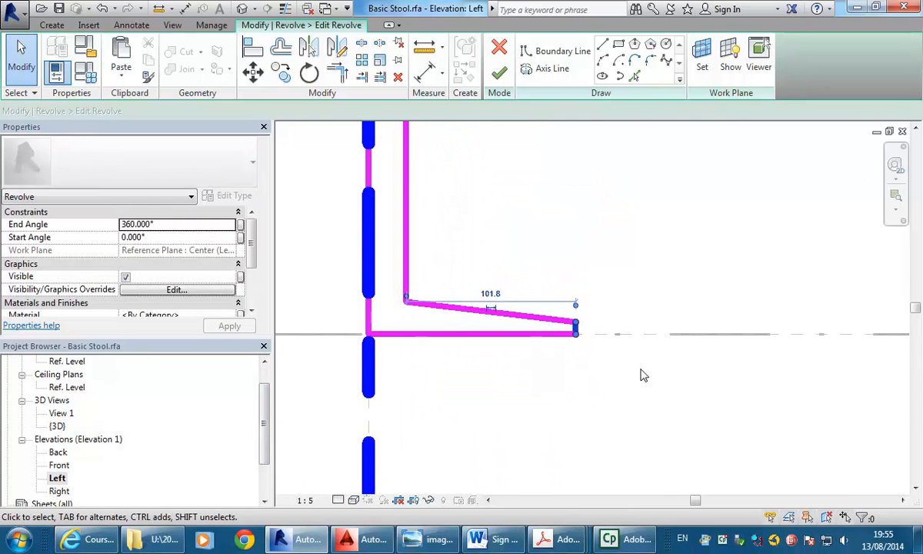
key(Left)
key(Left)
key(Left)
key(Left)
key(Left)
key(Left)
key(Left)
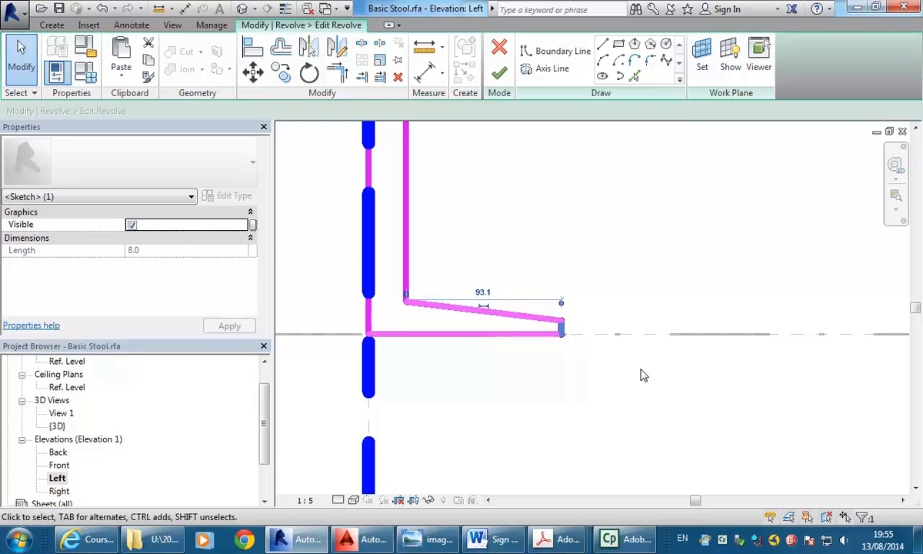
key(Left)
key(Left)
key(Left)
key(Left)
key(Left)
key(Left)
key(Left)
key(Left)
key(Left)
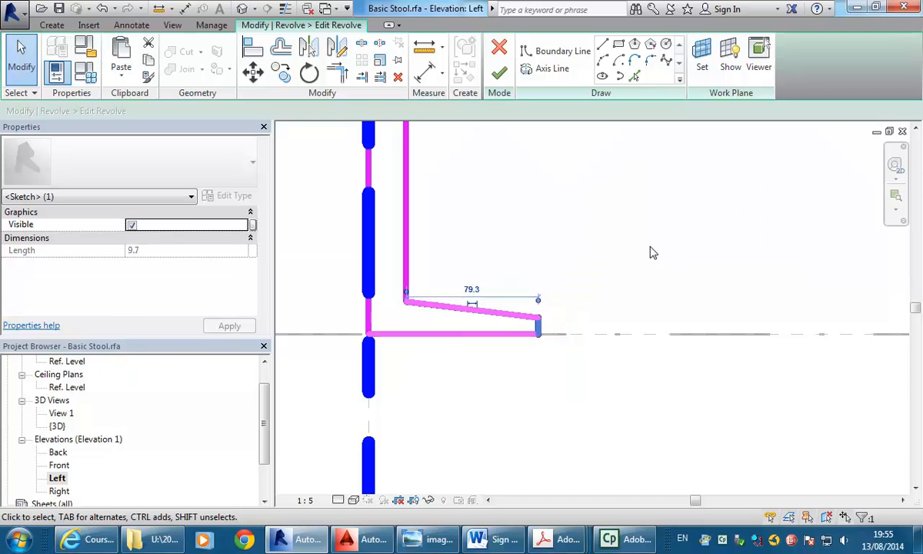
click(650, 252)
scroll(651, 278, down, 1)
middle_drag(651, 278, 597, 363)
scroll(600, 335, down, 2)
scroll(594, 296, down, 1)
middle_drag(594, 296, 561, 346)
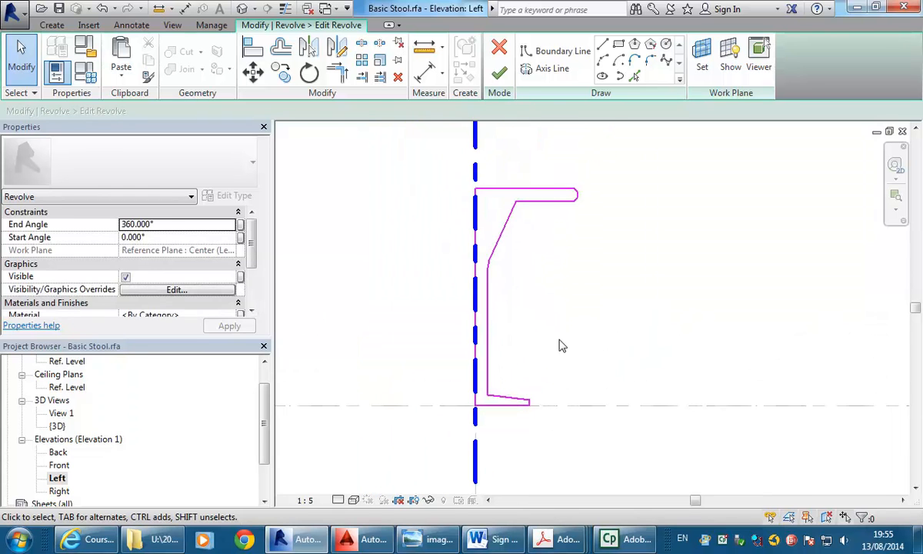
click(499, 73)
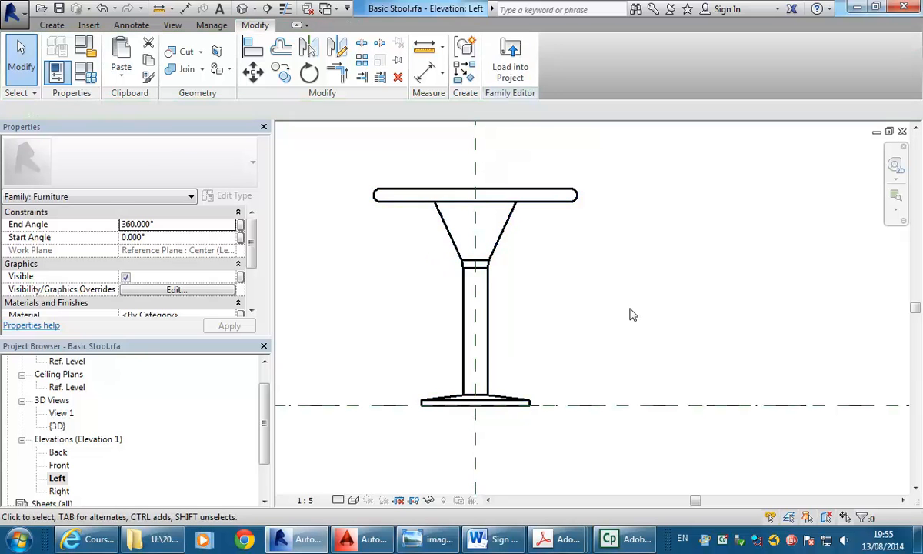
Return to the 3D view, save the stool family and reload it into hub v7A.rvt
click(241, 8)
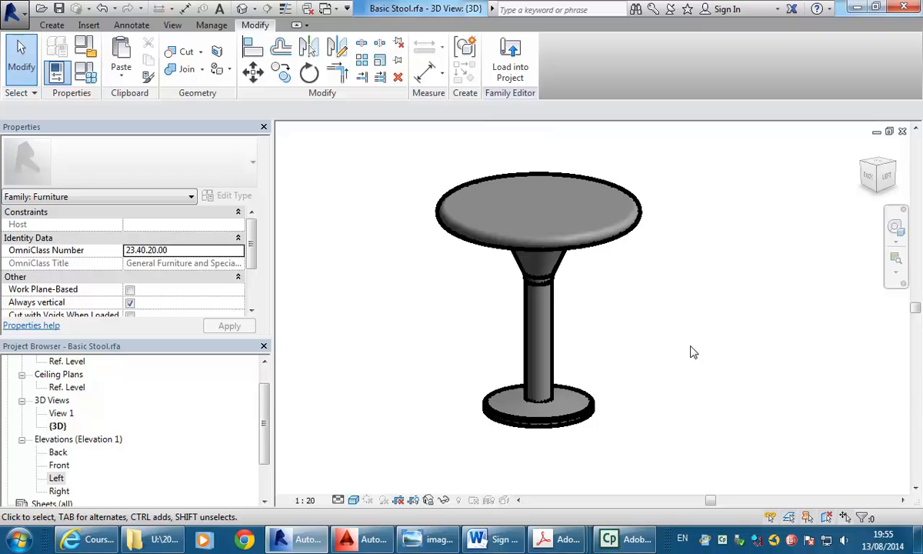
middle_drag(691, 352, 682, 369)
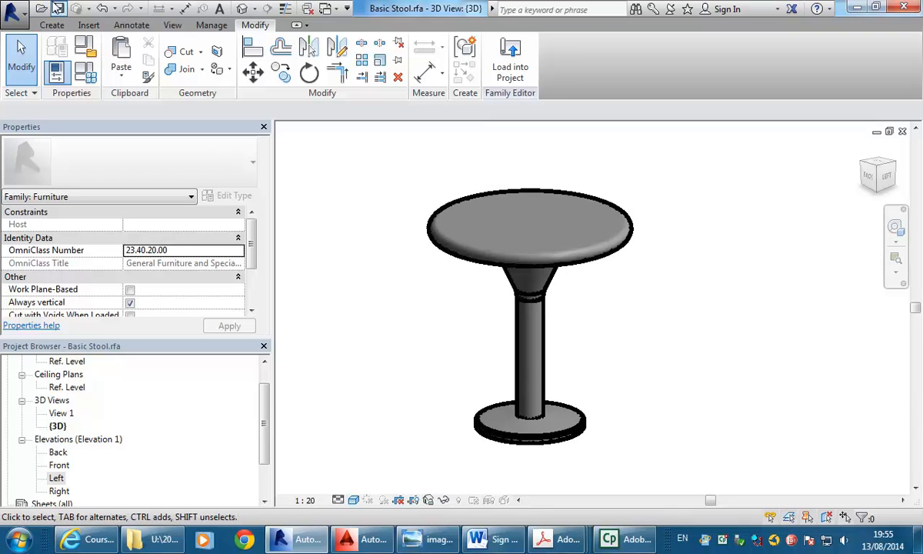
click(65, 9)
click(507, 72)
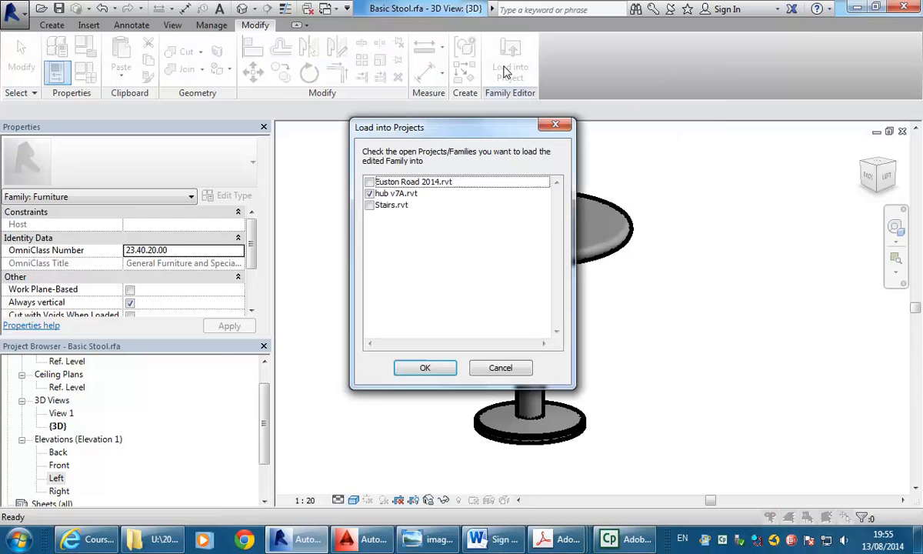
click(418, 368)
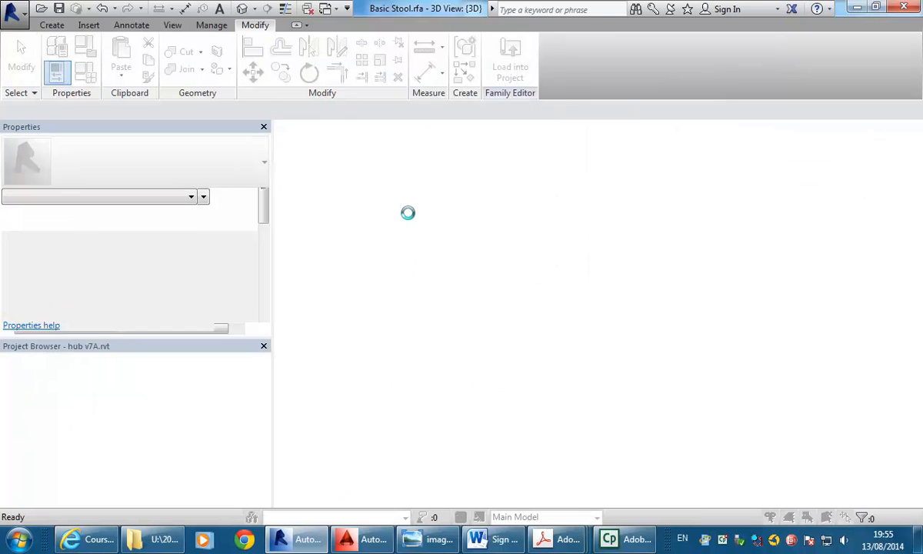
Overwrite the Basic Stool family and its parameter values in the hub project with the reloaded version
drag(460, 147, 322, 101)
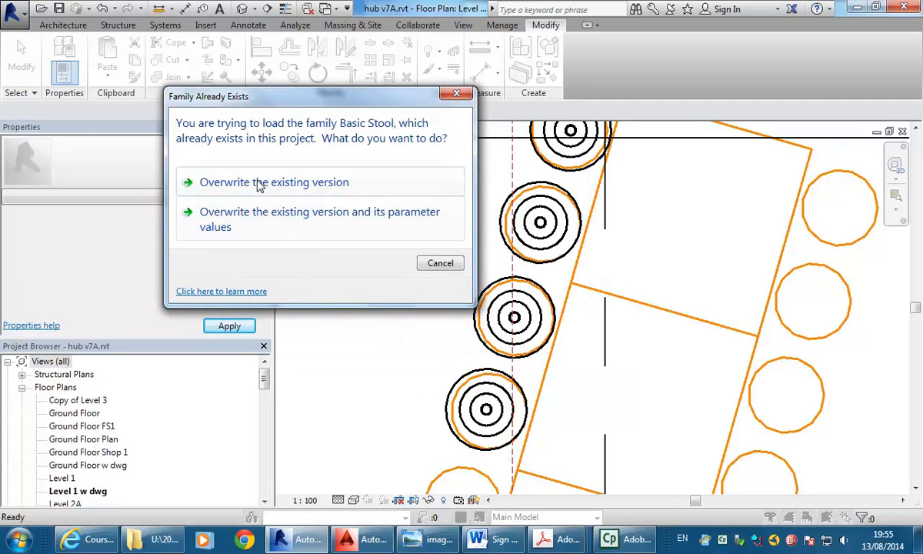
click(303, 221)
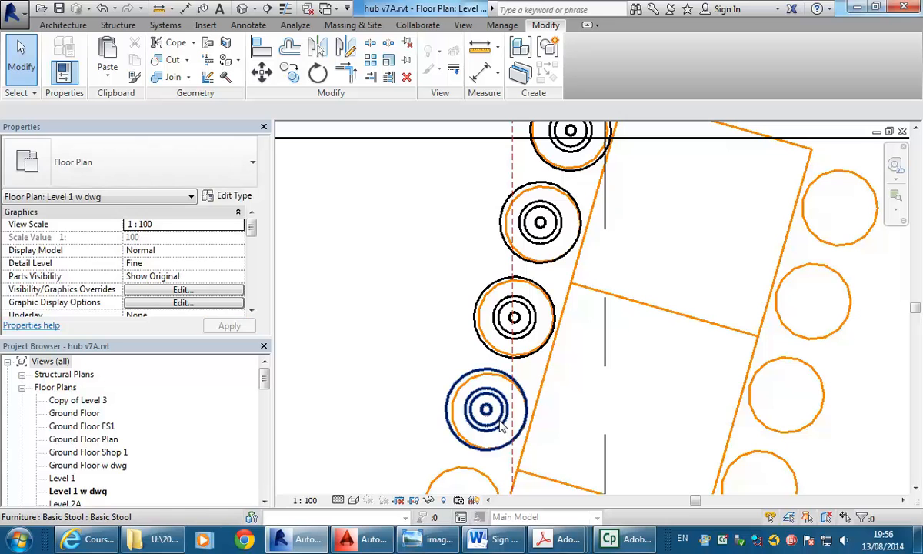
scroll(665, 251, down, 1)
middle_drag(665, 251, 603, 292)
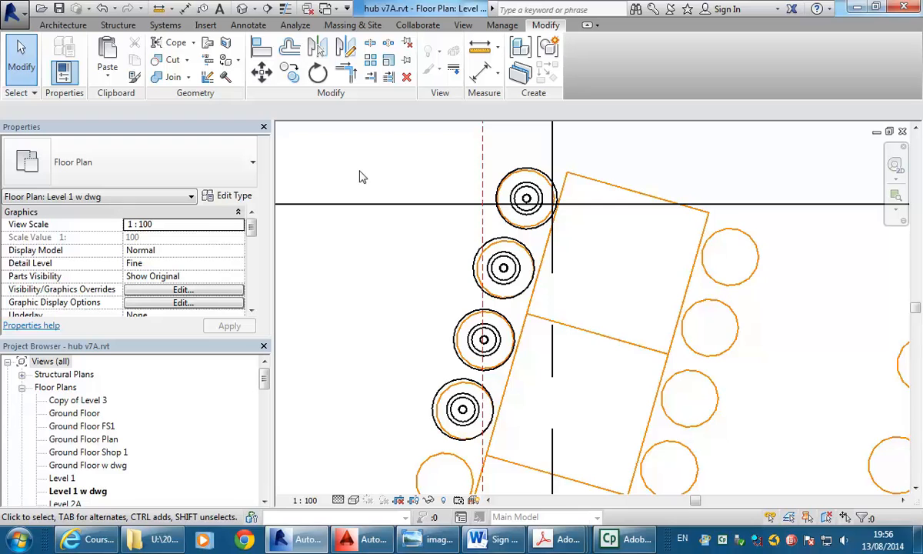
Select the in-place Candy Bar casework on the Level 1 plan and examine its outline against the imported dwg
scroll(488, 313, down, 2)
middle_drag(489, 313, 478, 384)
scroll(469, 354, up, 3)
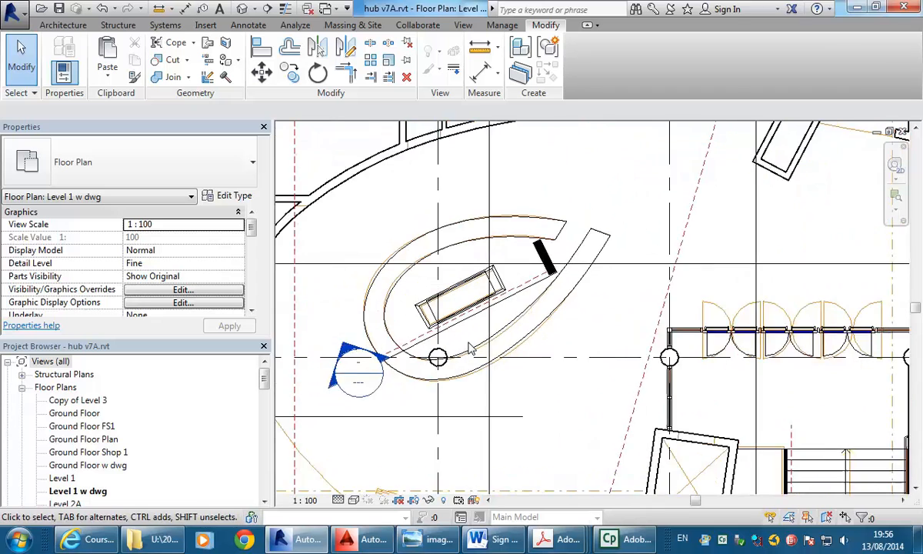
click(516, 331)
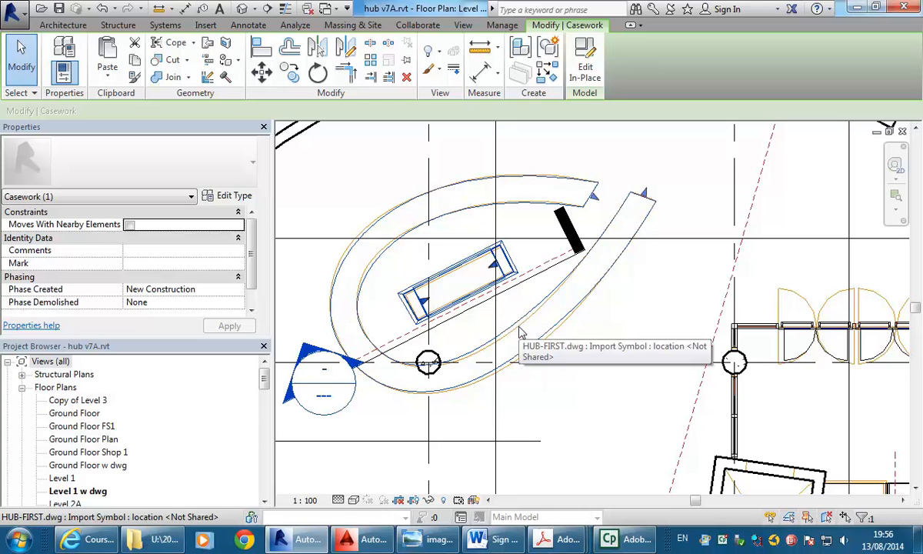
middle_drag(645, 317, 643, 268)
middle_drag(737, 359, 677, 325)
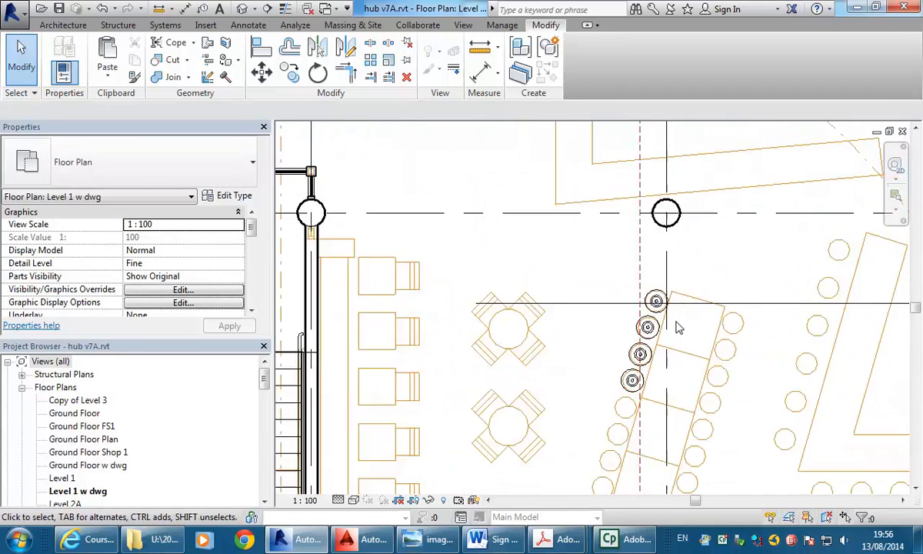
Examine the placed stools beside the long table and the surrounding furniture layout on the Level 1 plan
scroll(678, 329, up, 2)
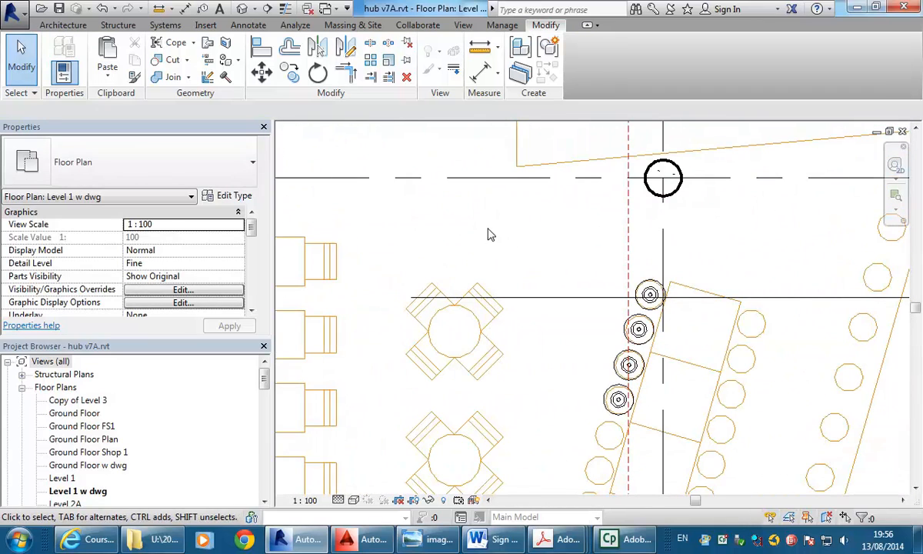
scroll(488, 234, down, 1)
scroll(574, 228, down, 3)
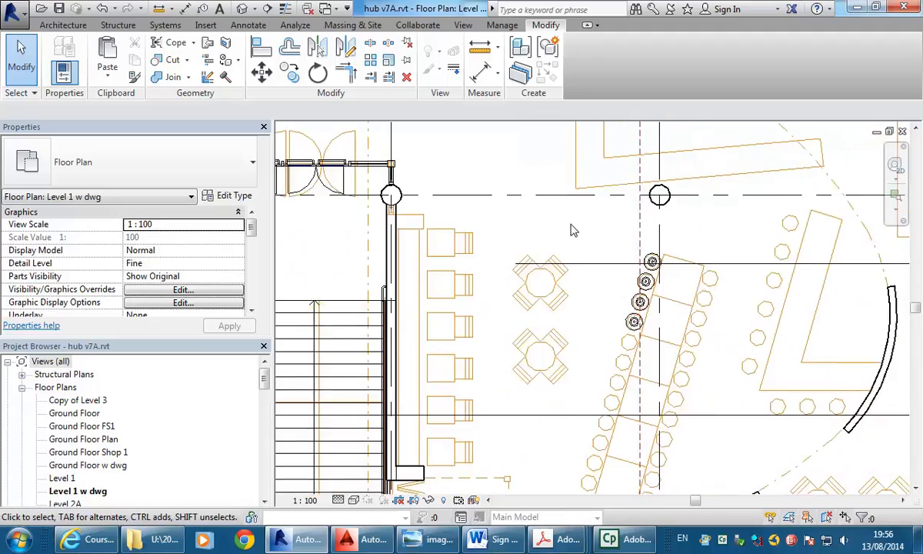
scroll(550, 257, down, 1)
middle_drag(554, 260, 684, 297)
scroll(584, 241, down, 1)
scroll(591, 245, down, 1)
middle_drag(594, 247, 662, 276)
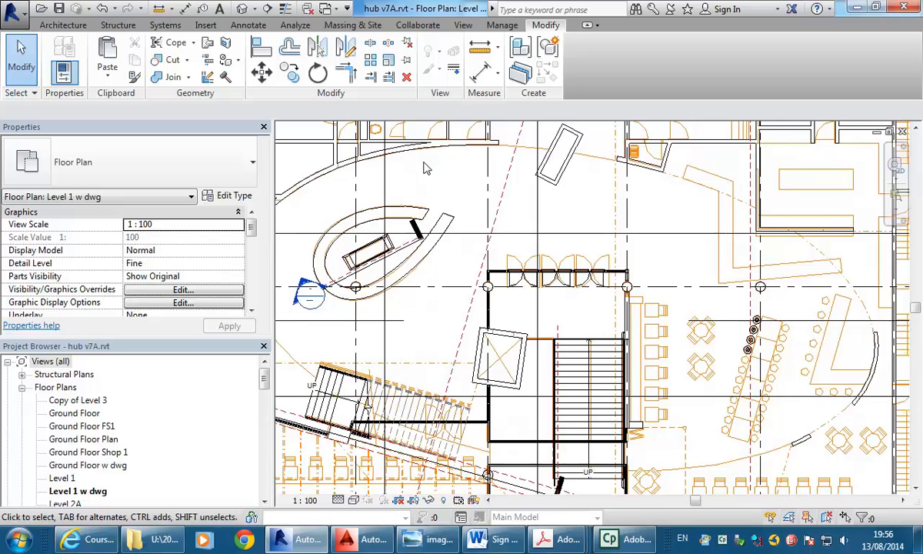
Look at the Component placement and Model In-Place options, and dismiss them without starting a command
click(74, 30)
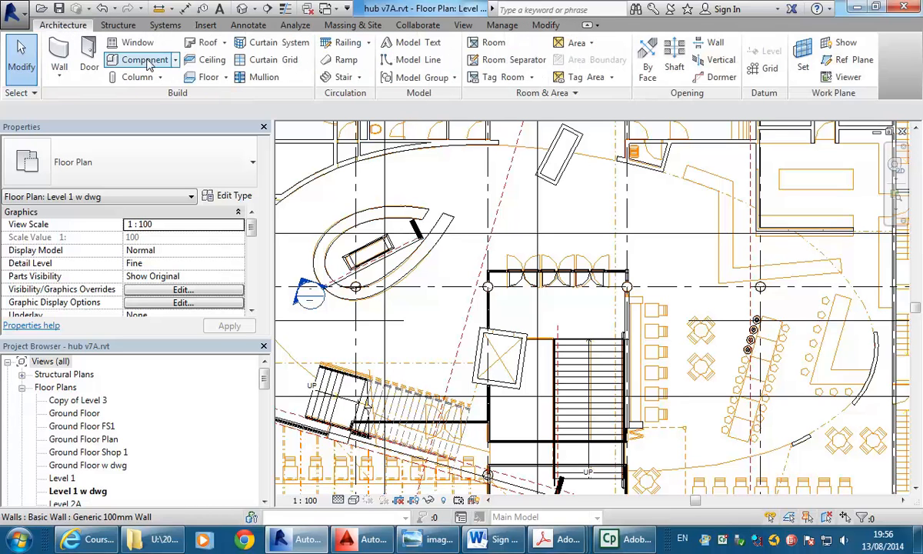
click(177, 61)
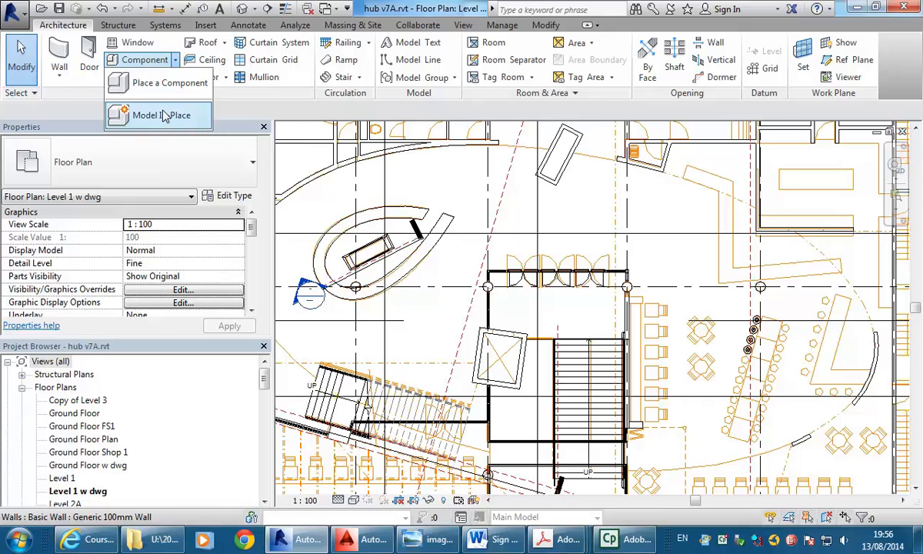
click(231, 109)
scroll(432, 176, down, 1)
mouse_move(431, 176)
middle_down()
mouse_move(455, 208)
mouse_move(426, 193)
middle_up()
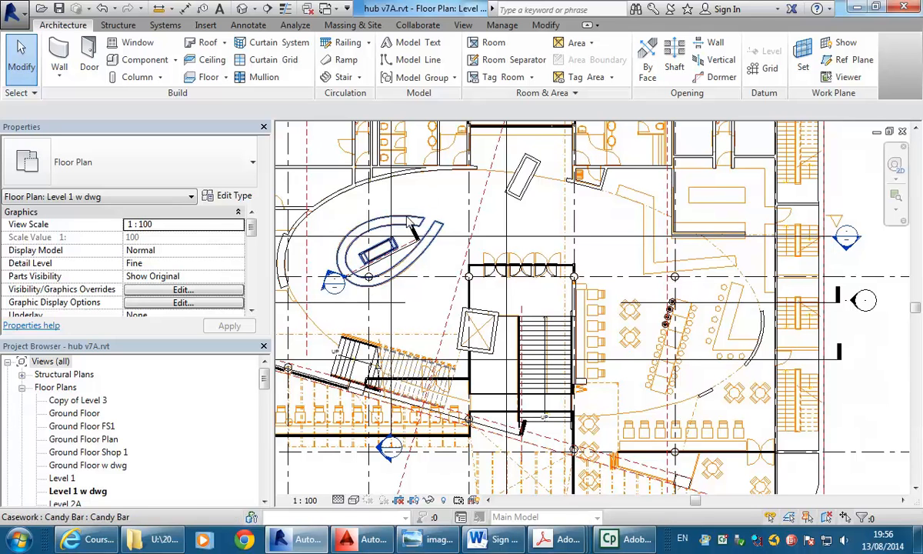
Switch to the web browser, look through the tutorial videos uploaded to the YouTube channel, and return to Revit
click(96, 540)
click(709, 27)
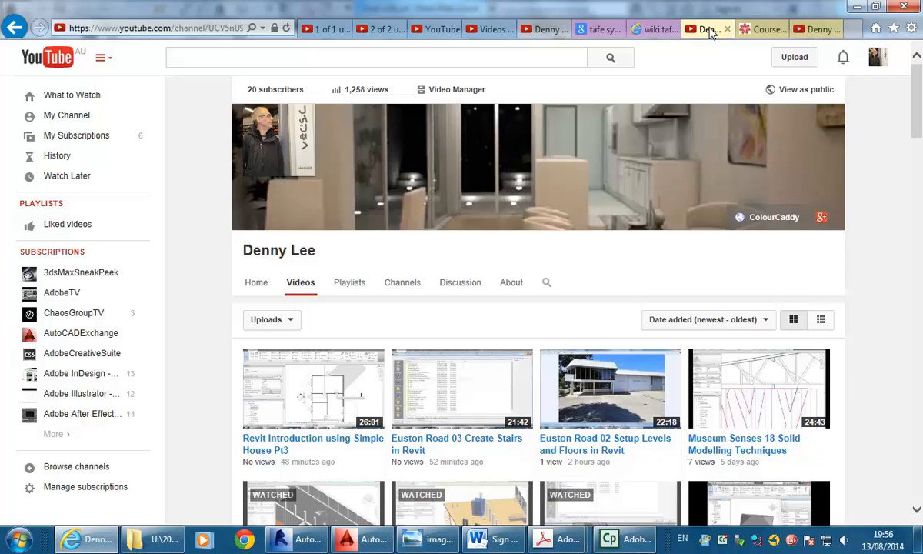
scroll(523, 339, down, 3)
scroll(524, 338, up, 1)
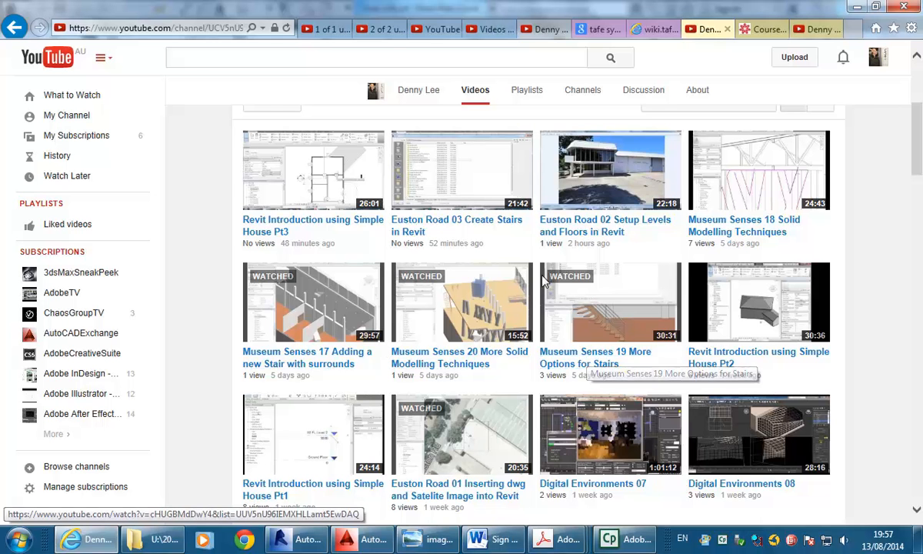
click(854, 8)
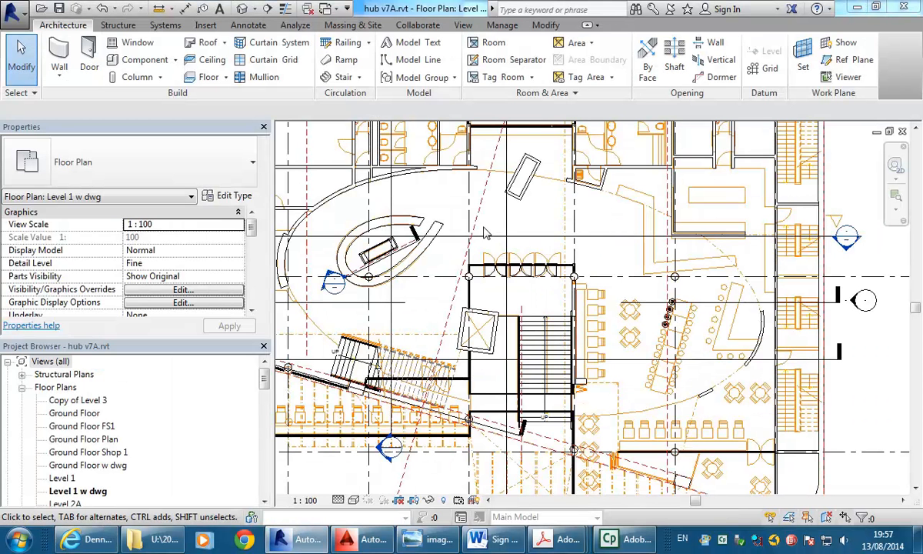